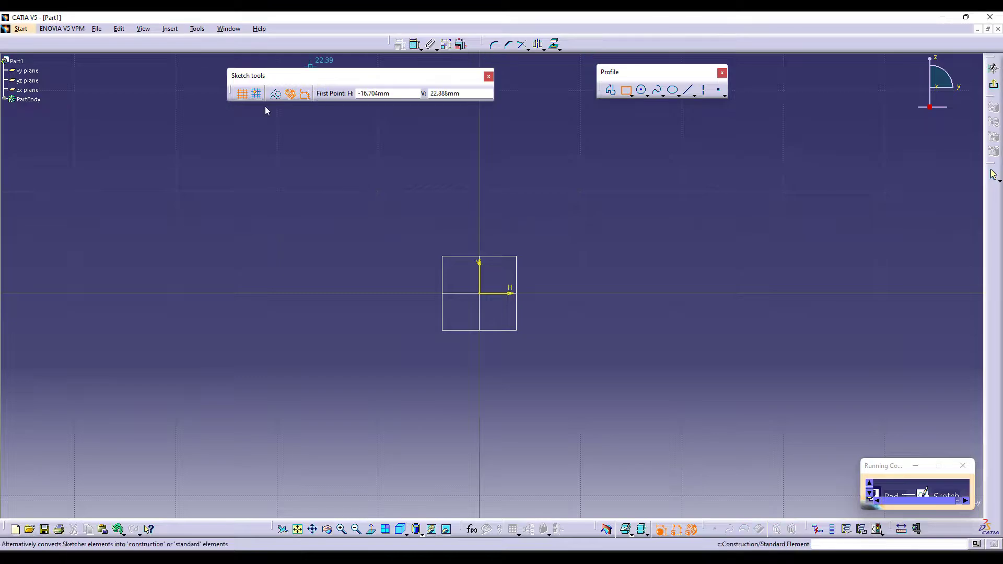
Sketch a rectangle about 30 by 6.4 mm with its base on the horizontal axis, and make its sides symmetric about the vertical axis.
{"action": "left_click", "coordinate": [328, 291]}
{"action": "left_click", "coordinate": [630, 229]}
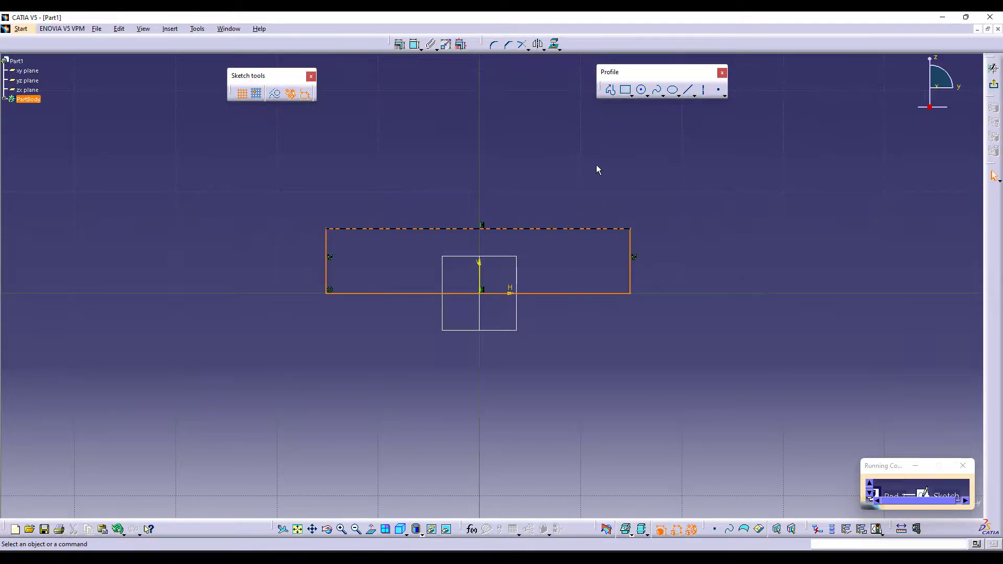
{"action": "left_click", "coordinate": [630, 281]}
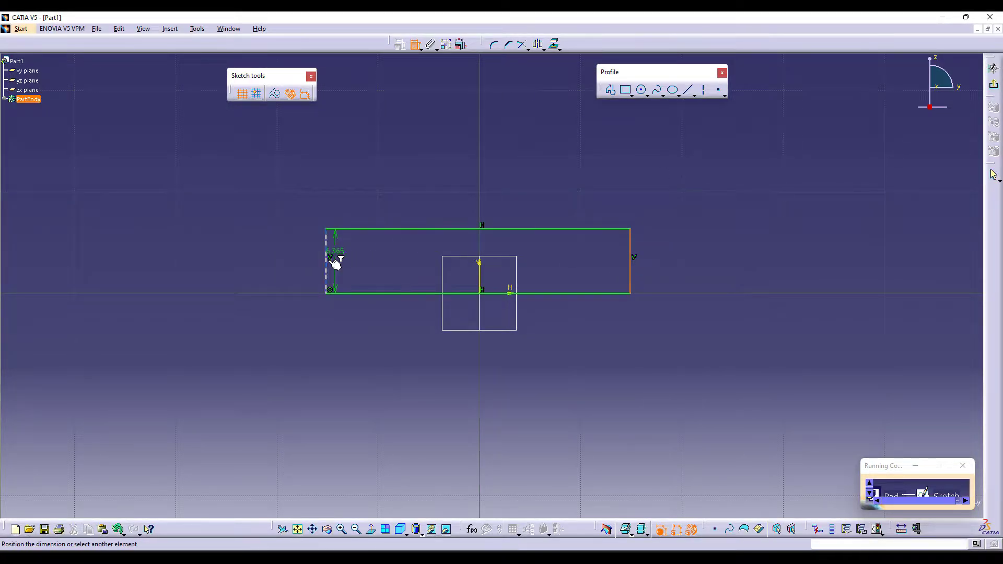
{"action": "left_click", "coordinate": [327, 264]}
{"action": "right_click", "coordinate": [408, 156]}
{"action": "left_click", "coordinate": [465, 256]}
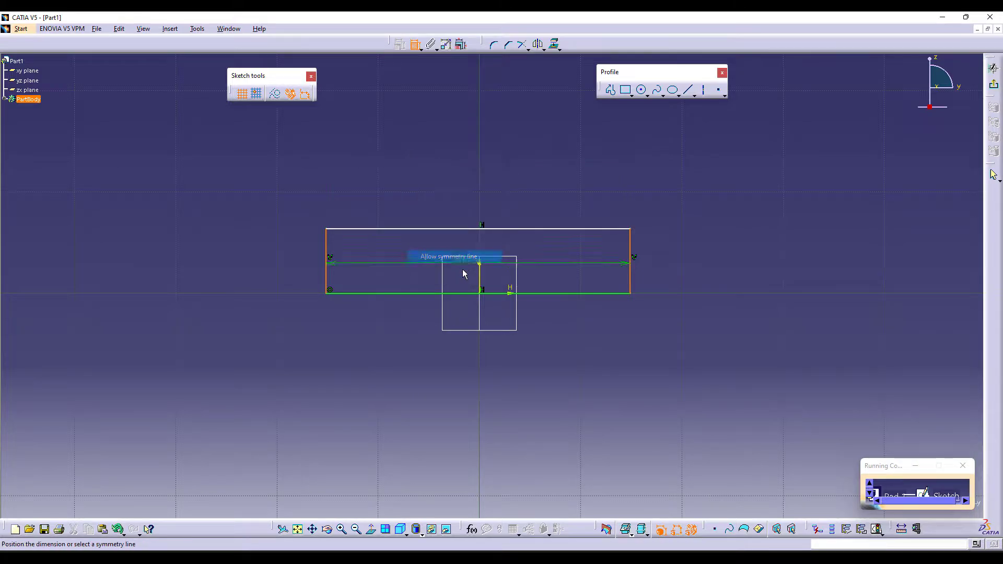
{"action": "left_click", "coordinate": [479, 275]}
Dimension the rectangle with a width of 40 mm and a height of 5 mm.
{"action": "left_click", "coordinate": [576, 295]}
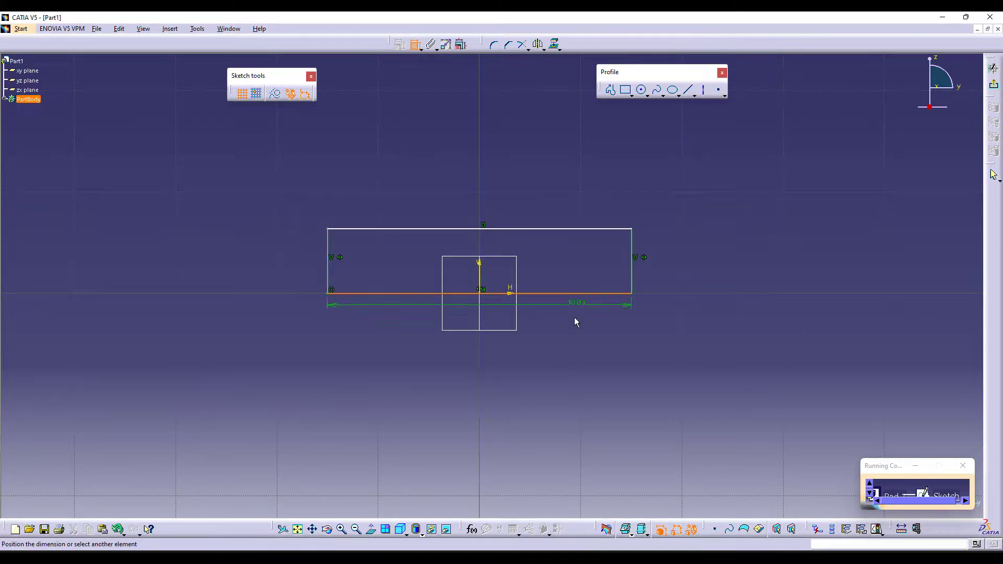
{"action": "double_click", "coordinate": [496, 357]}
{"action": "type", "text": "40mm"}
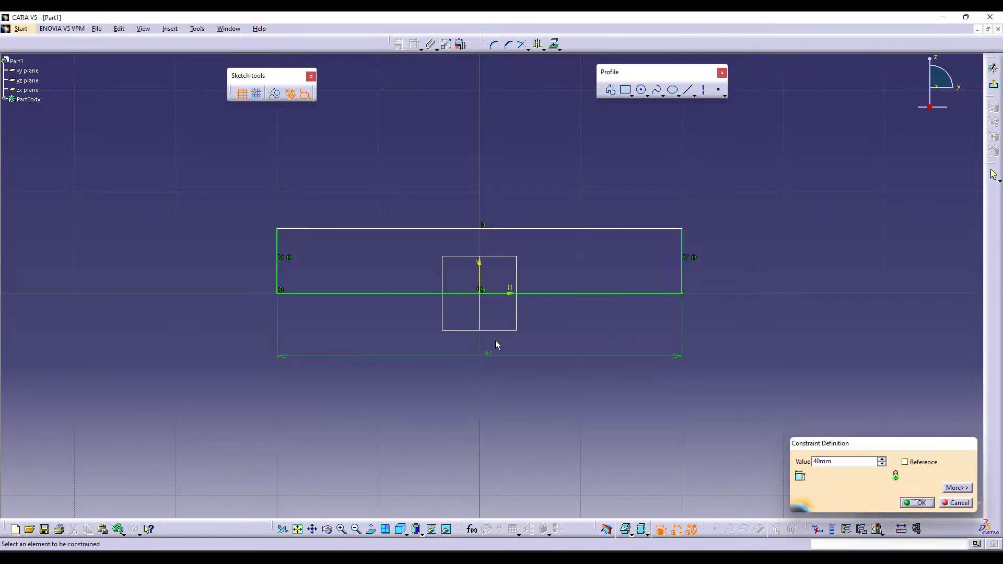
{"action": "key", "text": "Return"}
{"action": "left_click", "coordinate": [682, 274]}
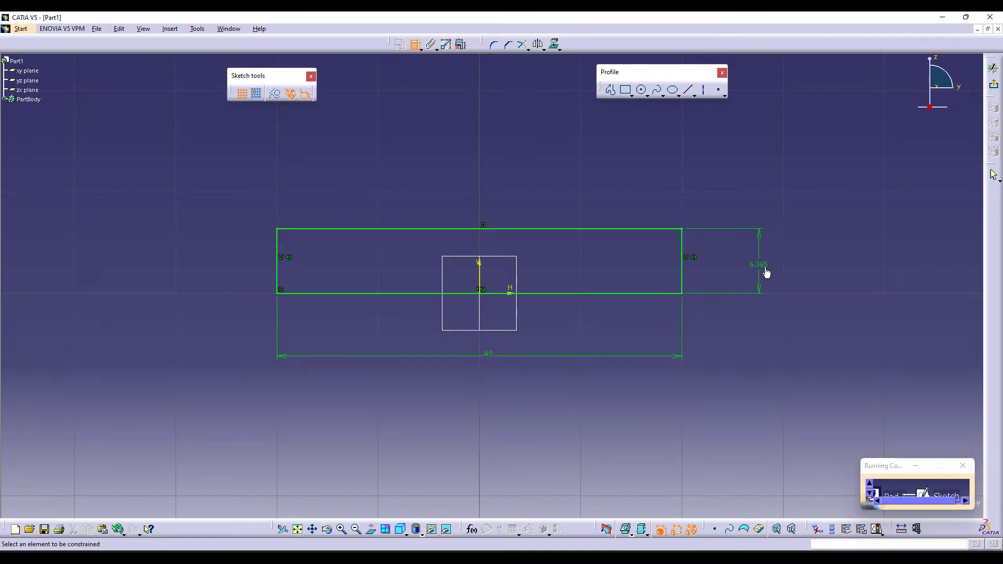
{"action": "double_click", "coordinate": [762, 269]}
{"action": "type", "text": "5"}
{"action": "key", "text": "Return"}
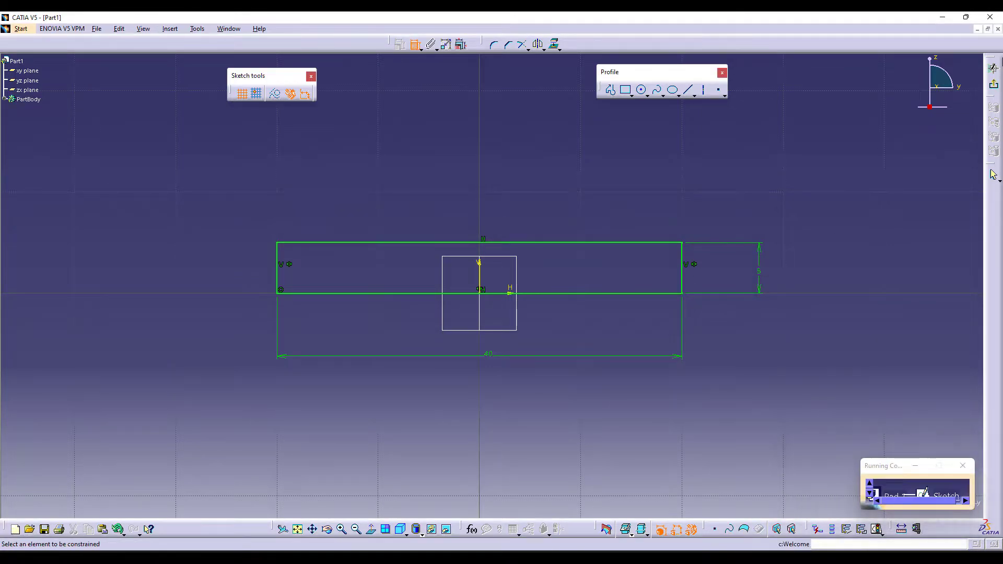
Finish the sketch and pad the profile 30 mm with mirrored extent.
{"action": "left_click", "coordinate": [993, 85]}
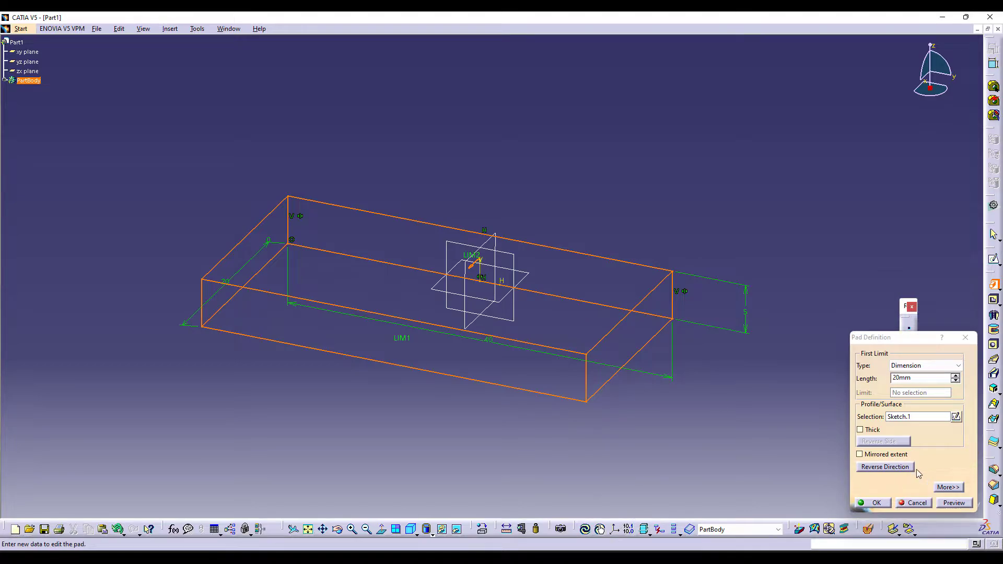
{"action": "left_click", "coordinate": [860, 455]}
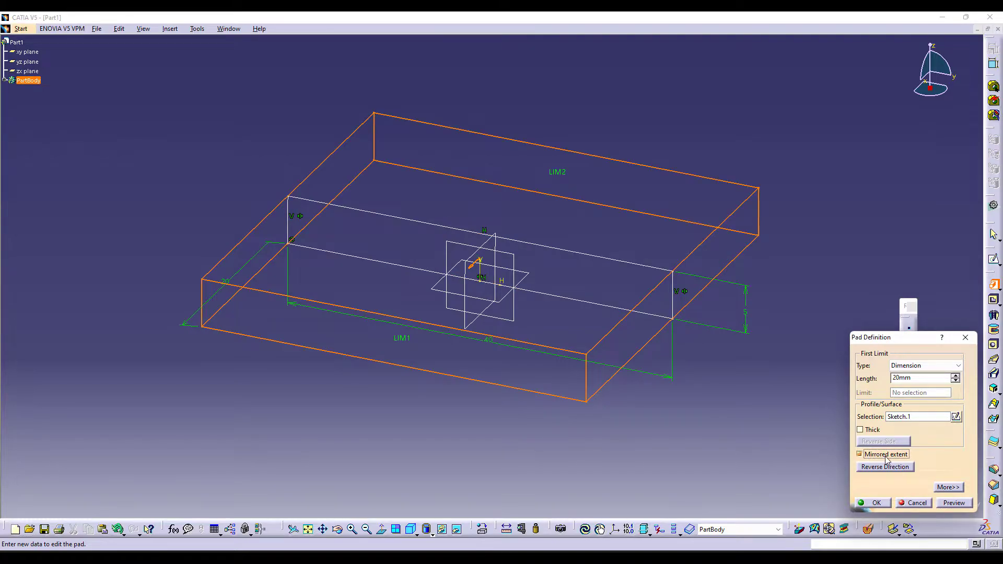
{"action": "left_click", "coordinate": [898, 377]}
{"action": "key", "text": "Return"}
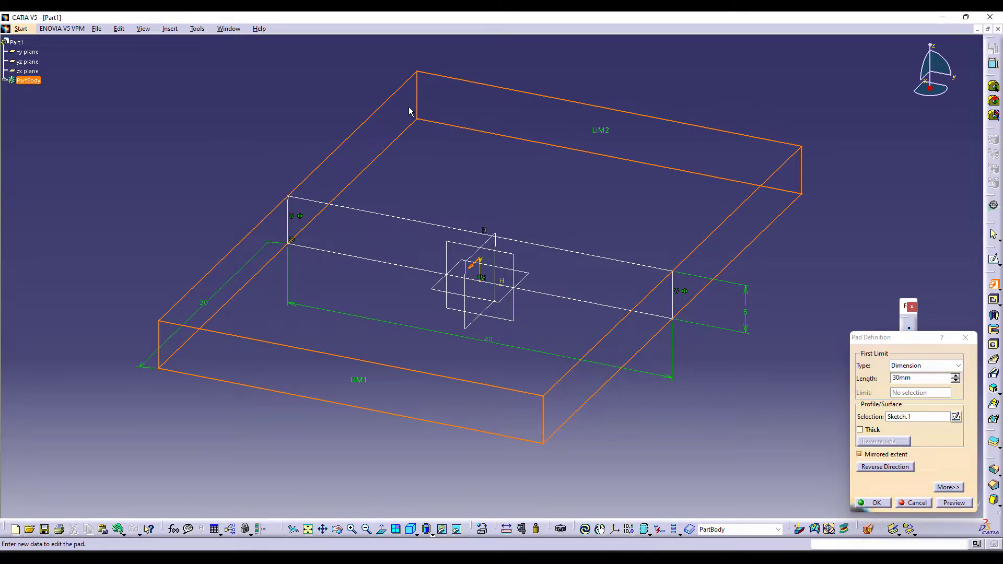
{"action": "left_click", "coordinate": [874, 505]}
{"action": "middle_click_drag", "start_coordinate": [758, 320], "coordinate": [747, 355]}
{"action": "left_click", "coordinate": [747, 356]}
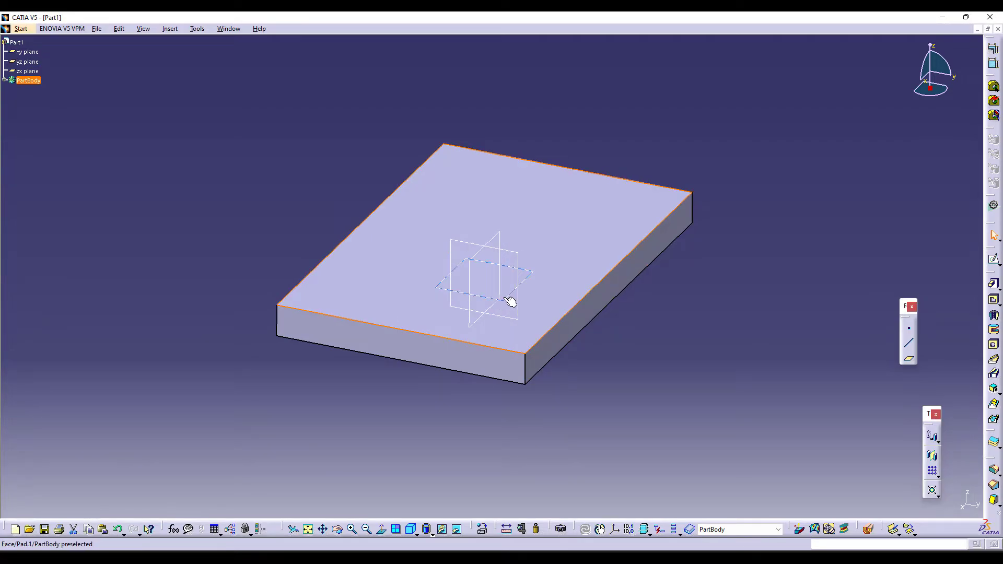
Create a reference plane offset 10 mm above the xy plane.
{"action": "left_click", "coordinate": [510, 301]}
{"action": "left_click", "coordinate": [908, 359]}
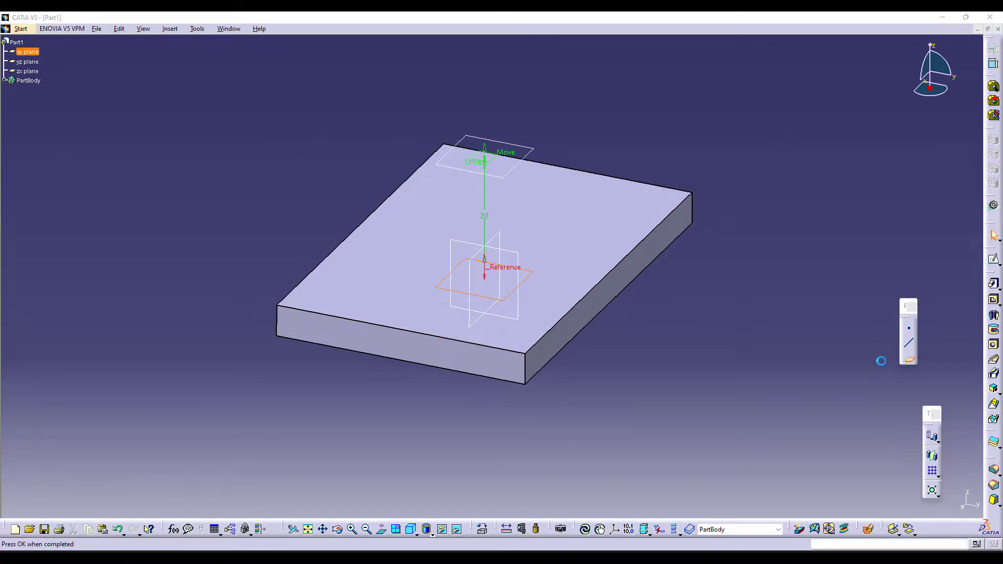
{"action": "type", "text": "10"}
{"action": "key", "text": "Return"}
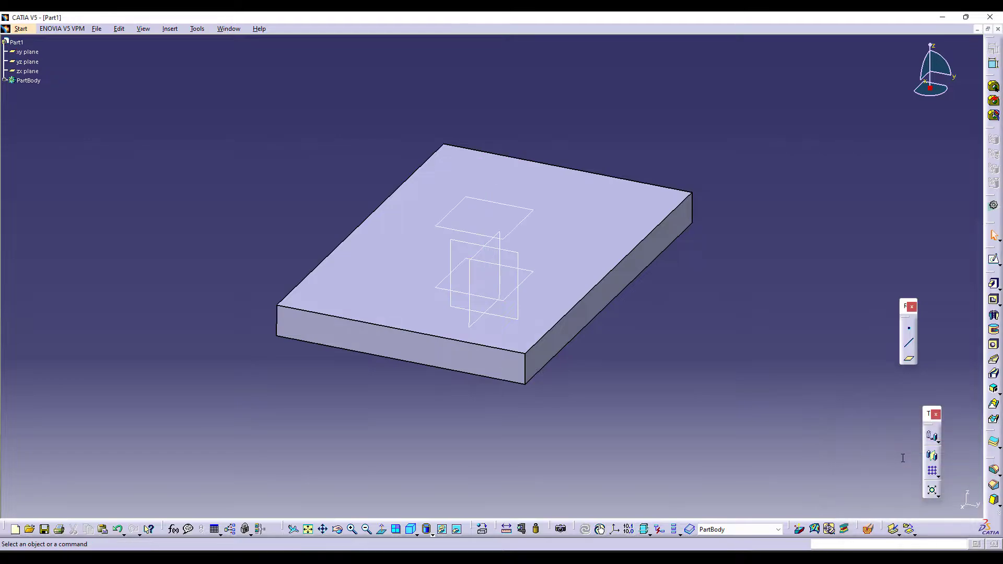
Start a pocket with a new profile sketch on the yz plane.
{"action": "middle_click_drag", "start_coordinate": [649, 399], "coordinate": [484, 350]}
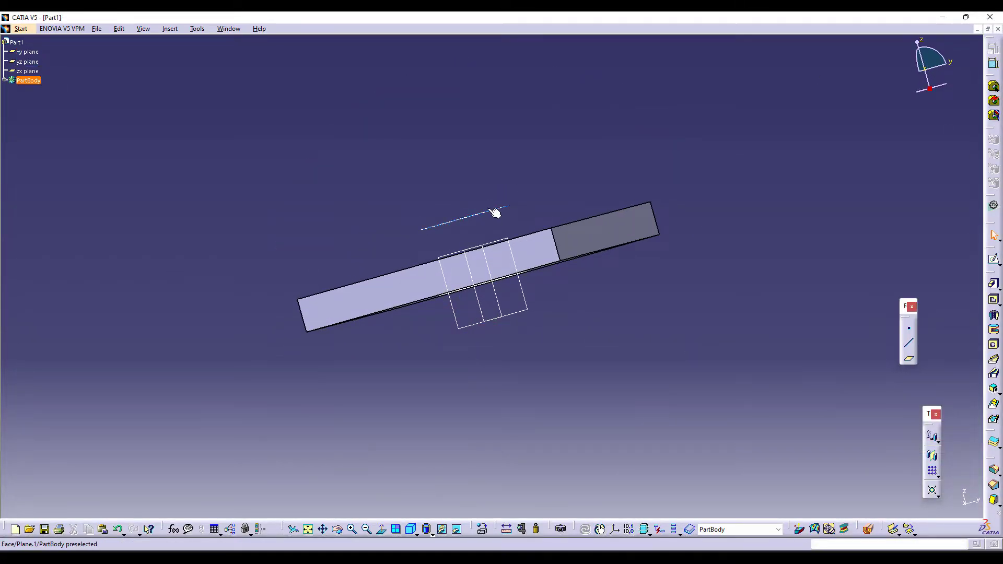
{"action": "middle_click_drag", "start_coordinate": [780, 222], "coordinate": [783, 295]}
{"action": "left_click", "coordinate": [994, 300]}
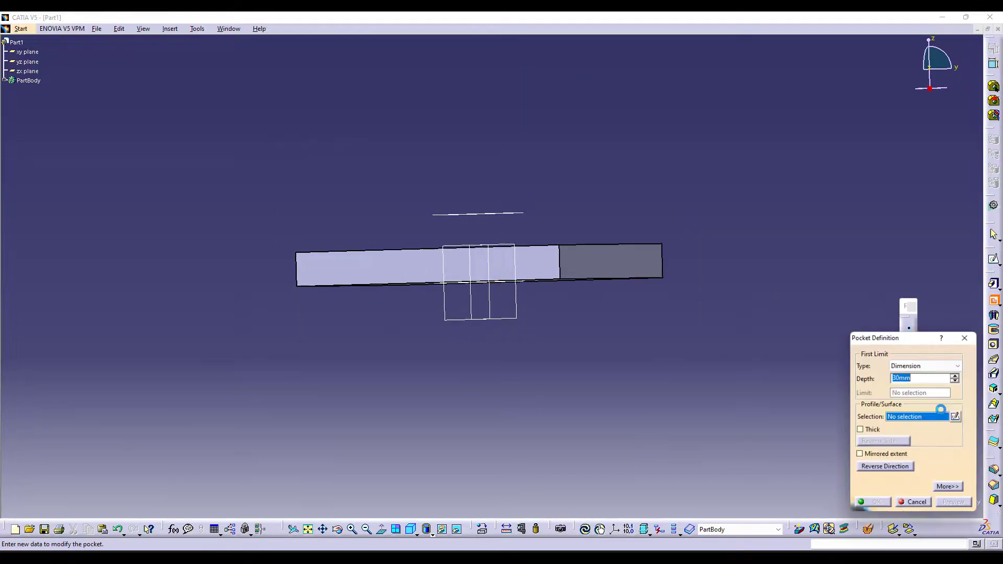
{"action": "left_click", "coordinate": [956, 417]}
{"action": "middle_click_drag", "start_coordinate": [527, 308], "coordinate": [512, 380]}
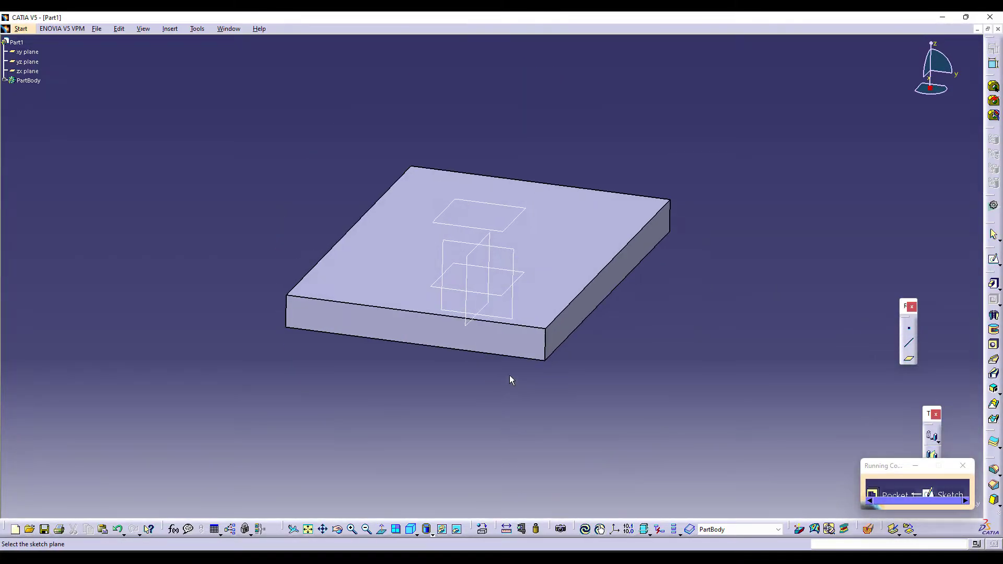
{"action": "left_click", "coordinate": [462, 240]}
{"action": "middle_click_drag", "start_coordinate": [610, 386], "coordinate": [609, 300]}
{"action": "middle_click_drag", "start_coordinate": [589, 188], "coordinate": [611, 243]}
Sketch an arc of about 6.9 mm radius centred on the offset plane, running through the plate between two points near its upper edge.
{"action": "left_click", "coordinate": [647, 96]}
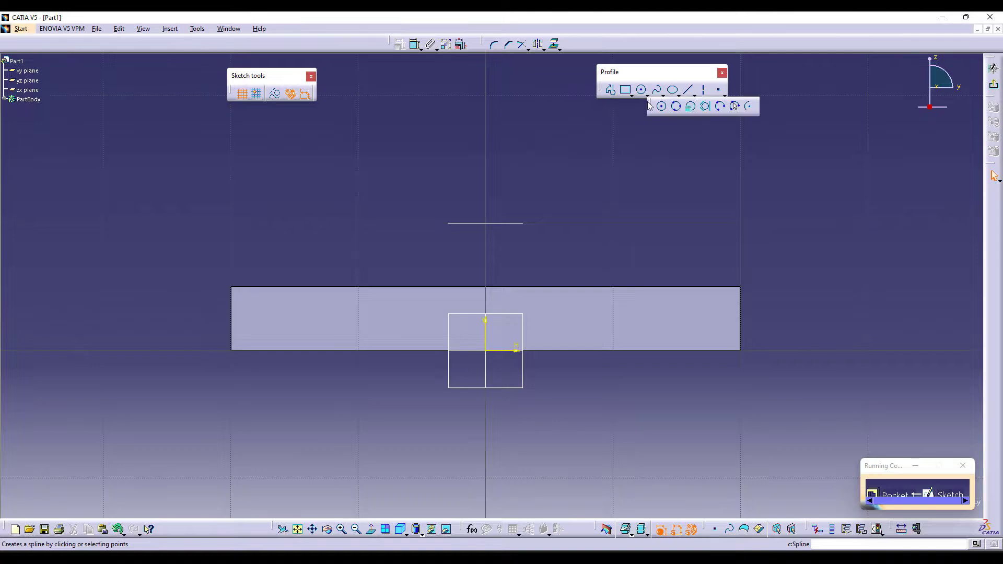
{"action": "left_click", "coordinate": [486, 224]}
{"action": "left_click", "coordinate": [425, 287]}
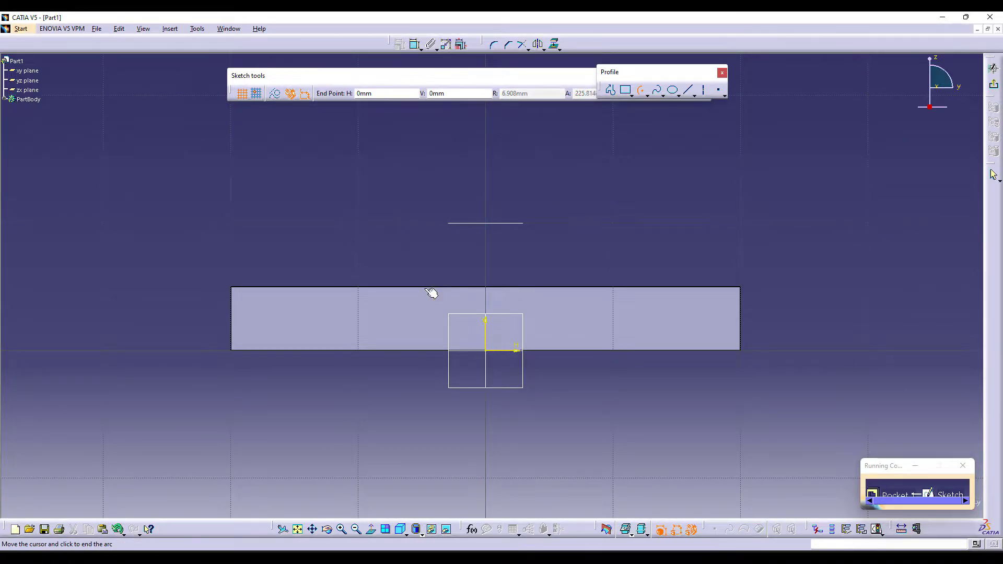
{"action": "left_click", "coordinate": [568, 301]}
Make both arc endpoints coincident with the plate's upper edge and add a radius dimension to the arc.
{"action": "key", "text": "ctrl+Page_Up"}
{"action": "key", "text": "ctrl+Page_Up"}
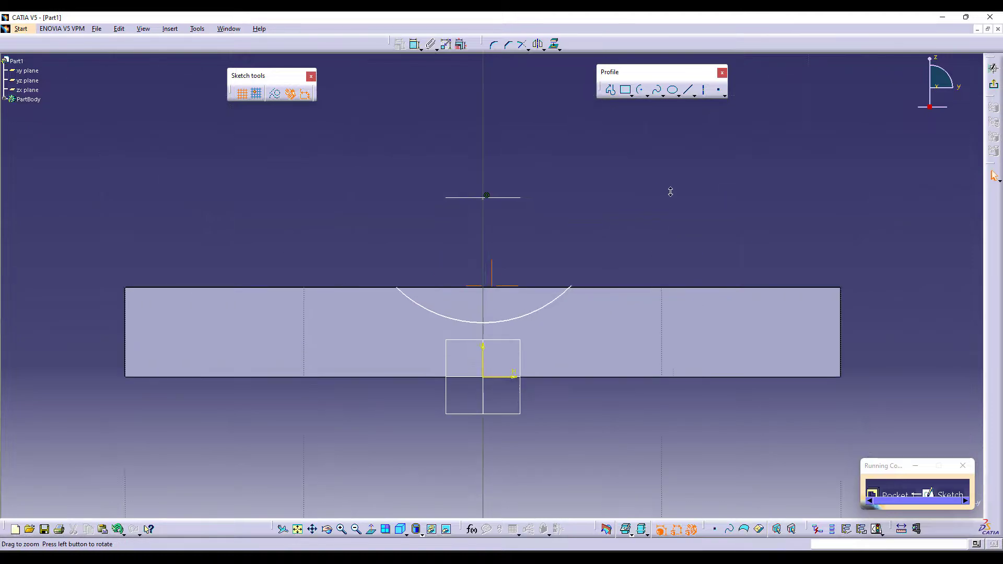
{"action": "left_click", "coordinate": [415, 45]}
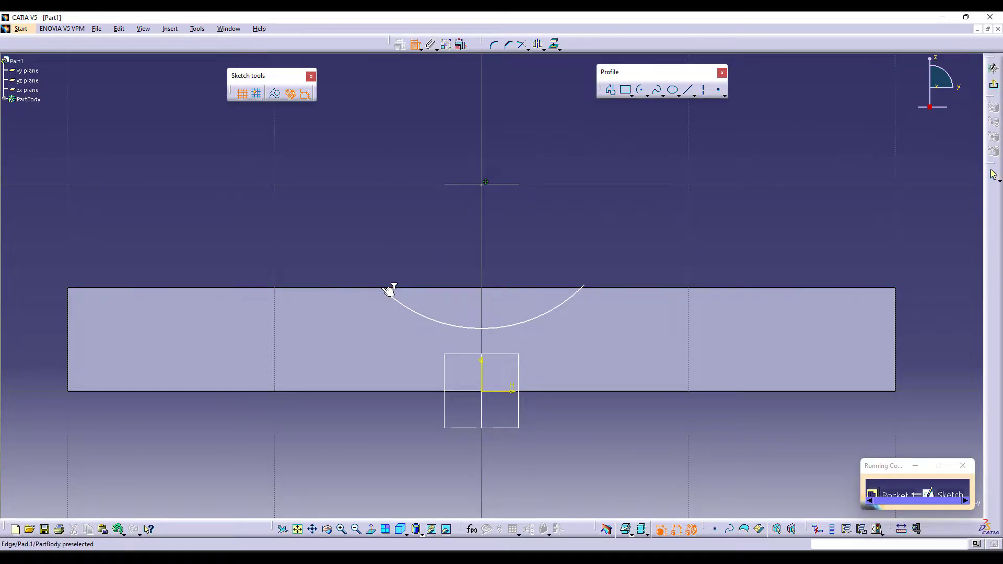
{"action": "left_click", "coordinate": [407, 289]}
{"action": "right_click", "coordinate": [365, 217]}
{"action": "left_click", "coordinate": [393, 268]}
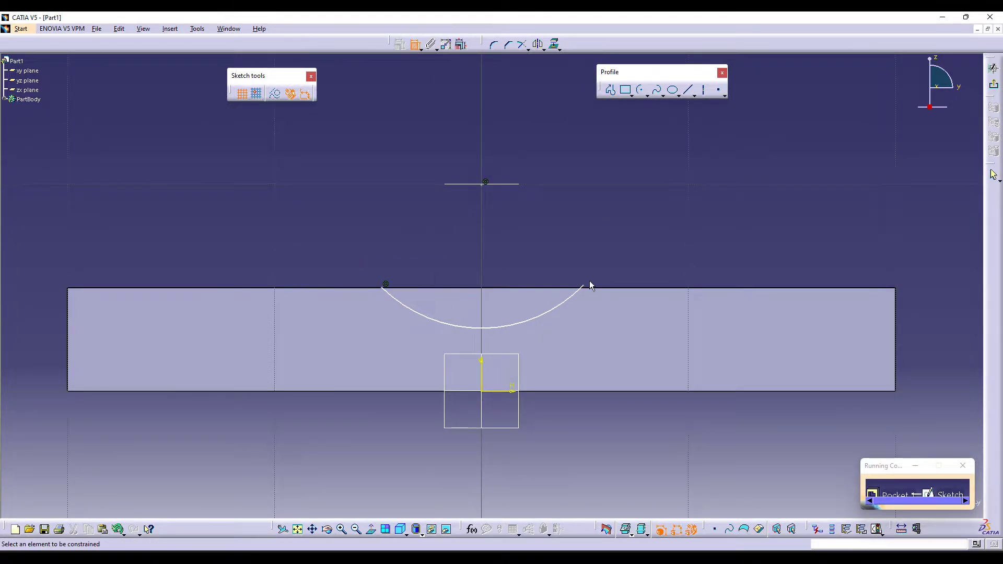
{"action": "left_click", "coordinate": [587, 289]}
{"action": "left_click", "coordinate": [571, 334]}
{"action": "left_click", "coordinate": [612, 289]}
{"action": "right_click", "coordinate": [603, 224]}
{"action": "left_click", "coordinate": [632, 274]}
Make the arc's centre coincident with the offset plane.
{"action": "left_click", "coordinate": [502, 186]}
{"action": "right_click", "coordinate": [513, 146]}
{"action": "left_click", "coordinate": [568, 183]}
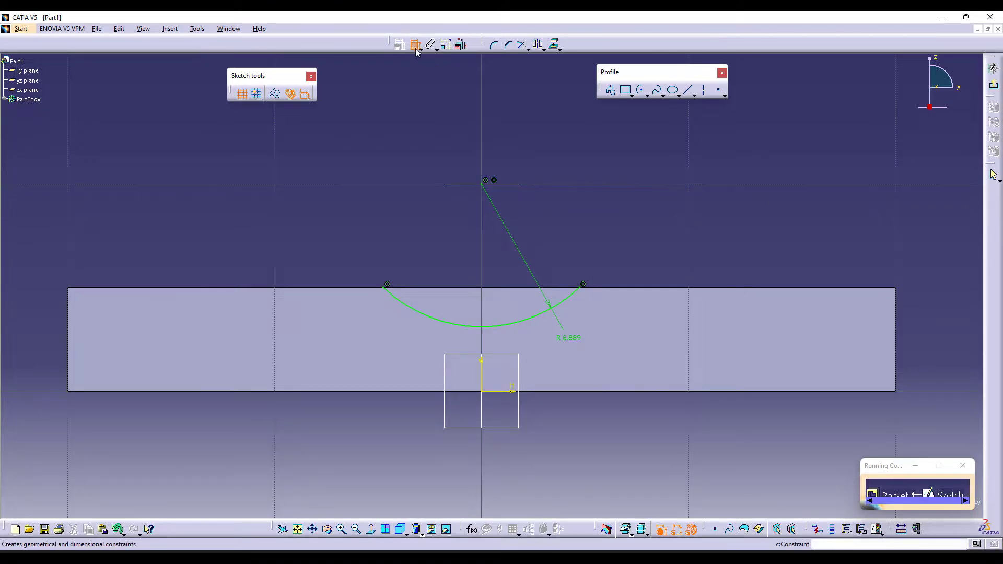
Change the arc's radius dimension to a diameter, check Drawing.png for its size, and set it to 18 mm.
{"action": "left_click", "coordinate": [570, 338]}
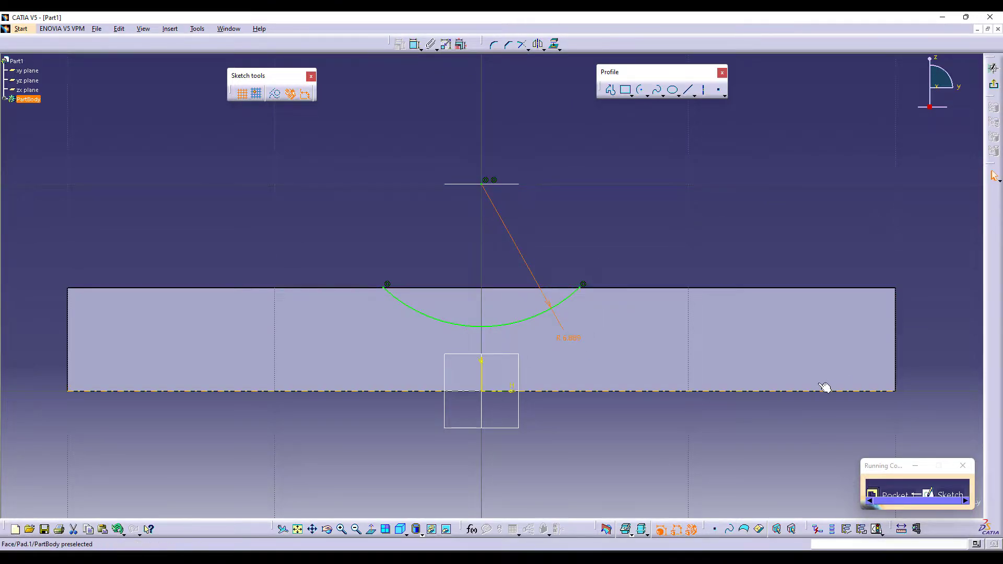
{"action": "double_click", "coordinate": [585, 341]}
{"action": "left_click", "coordinate": [880, 474]}
{"action": "left_click", "coordinate": [841, 483]}
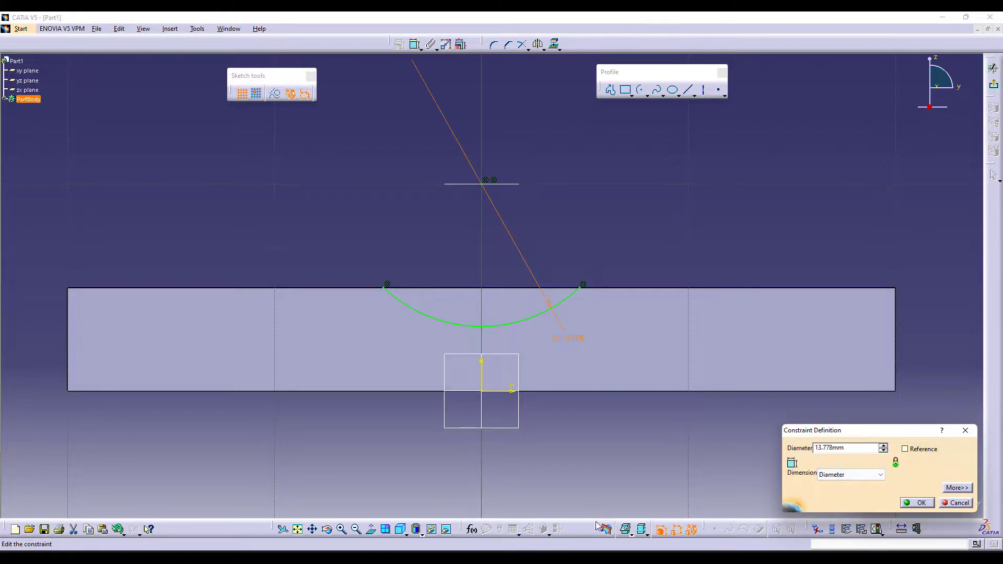
{"action": "key", "text": "alt+Tab"}
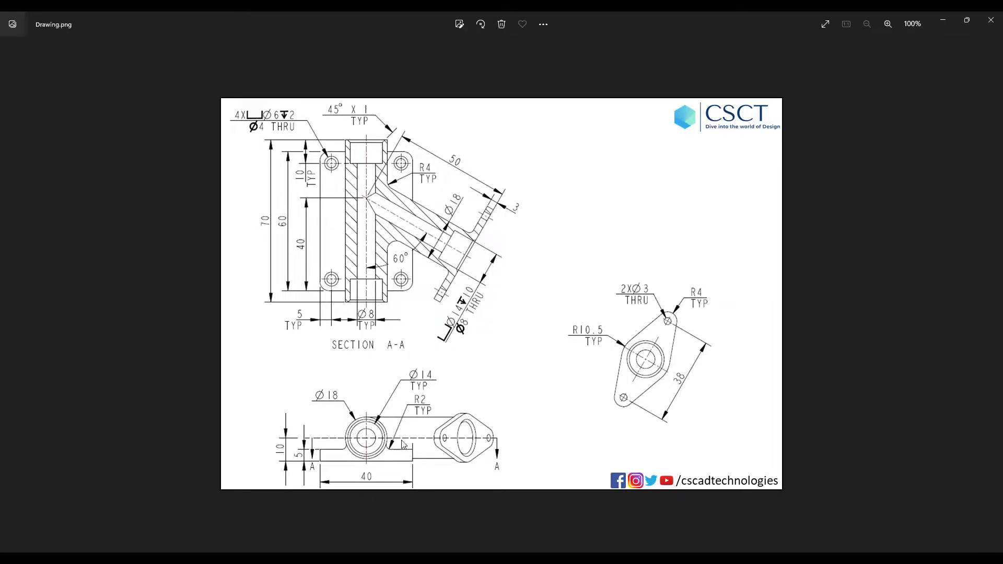
{"action": "key", "text": "alt+Tab"}
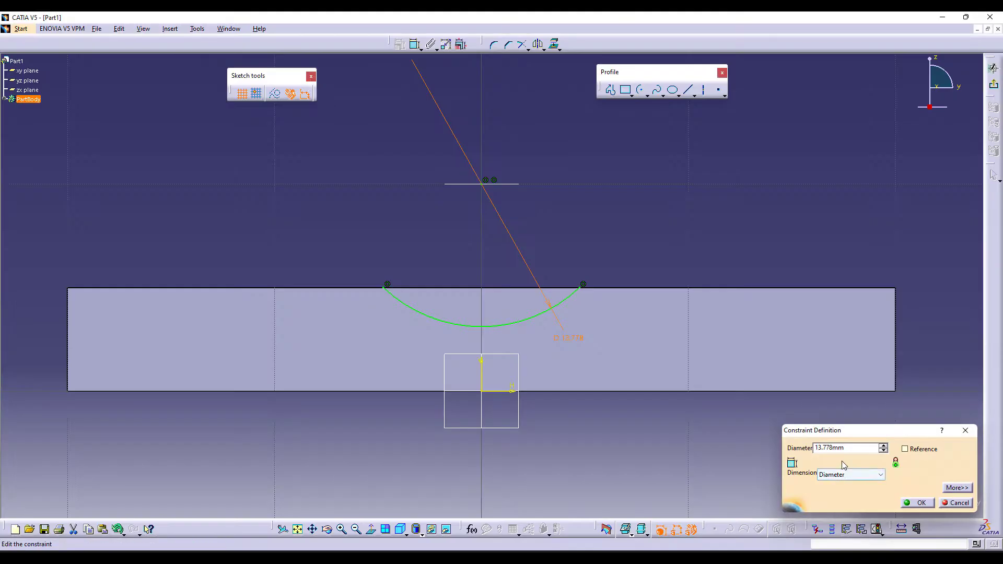
{"action": "double_click", "coordinate": [838, 448]}
{"action": "type", "text": "18"}
{"action": "key", "text": "Return"}
Close the arc profile with a straight line between its two endpoints and finish the sketch.
{"action": "left_click", "coordinate": [625, 90]}
{"action": "left_click", "coordinate": [610, 90]}
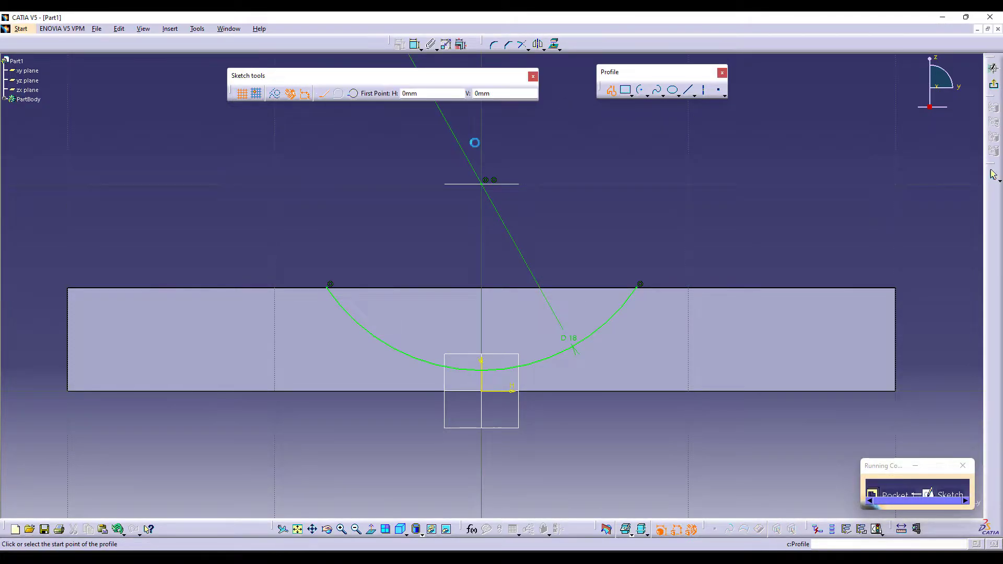
{"action": "left_click", "coordinate": [330, 284]}
{"action": "left_click", "coordinate": [640, 284]}
{"action": "left_click", "coordinate": [994, 88]}
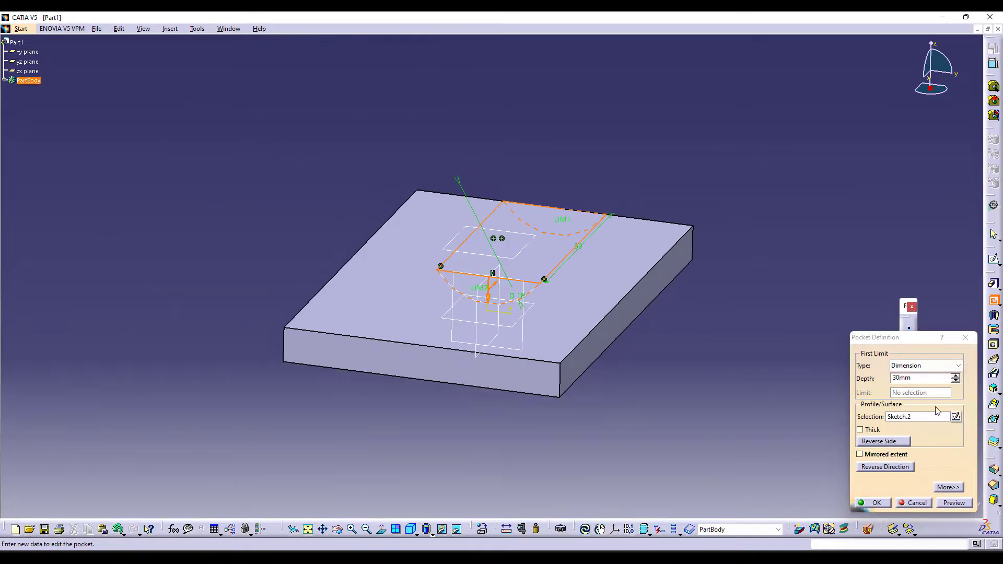
Cut the arc profile as a pocket through the plate in both directions, setting both limits to Up to next.
{"action": "left_click", "coordinate": [925, 365]}
{"action": "left_click", "coordinate": [920, 385]}
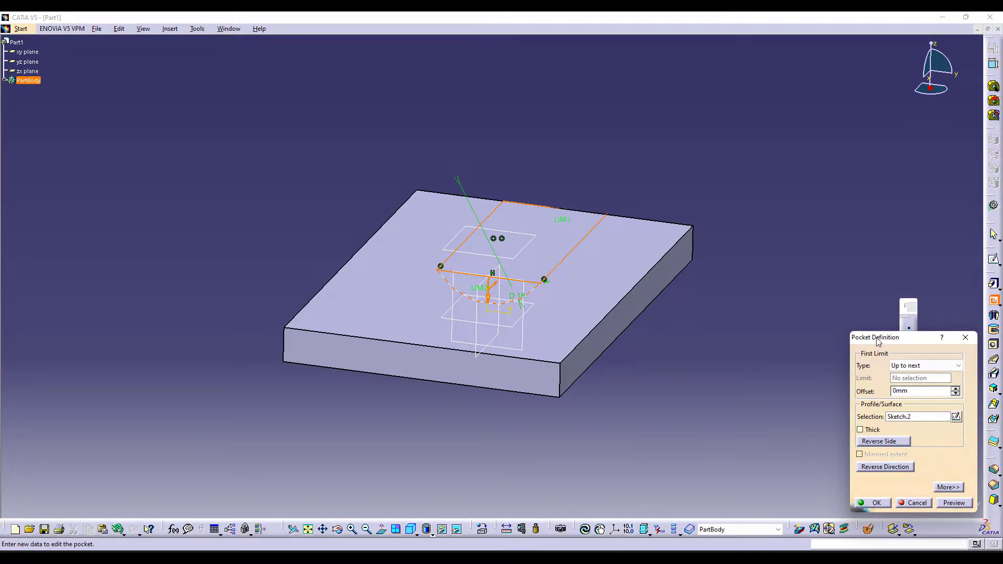
{"action": "left_click_drag", "start_coordinate": [878, 340], "coordinate": [783, 109]}
{"action": "left_click", "coordinate": [852, 256]}
{"action": "left_click", "coordinate": [946, 133]}
{"action": "left_click", "coordinate": [935, 151]}
{"action": "left_click", "coordinate": [881, 273]}
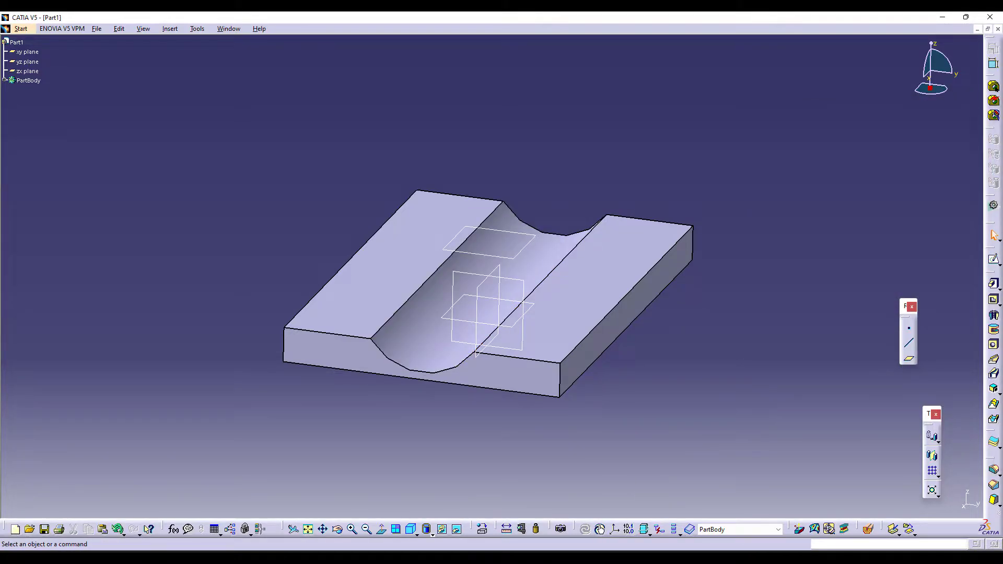
Check Drawing.png for the cylinder dimensions and start a pad with a new profile sketch on the yz plane.
{"action": "key", "text": "alt+Tab"}
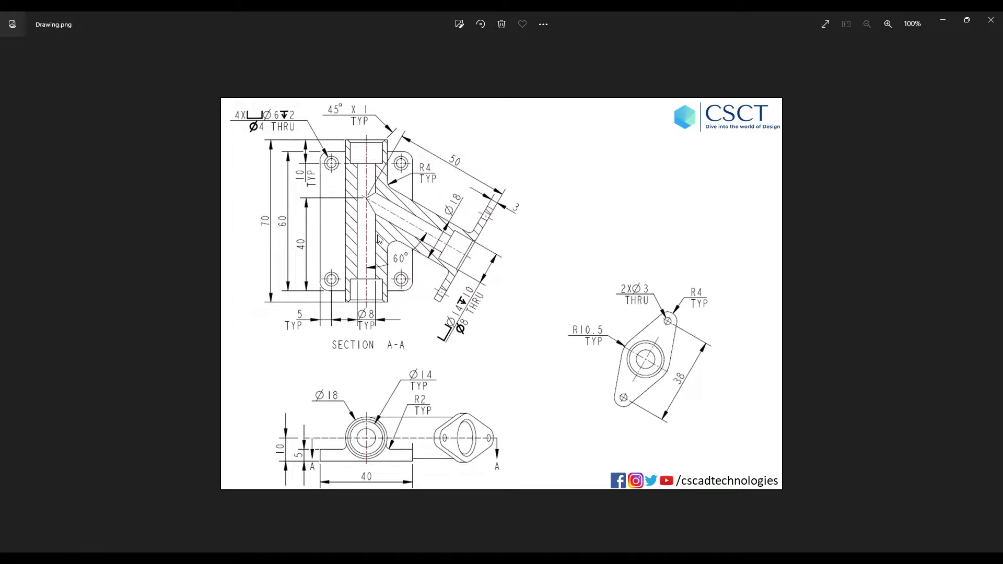
{"action": "key", "text": "alt+Tab"}
{"action": "left_click", "coordinate": [460, 278]}
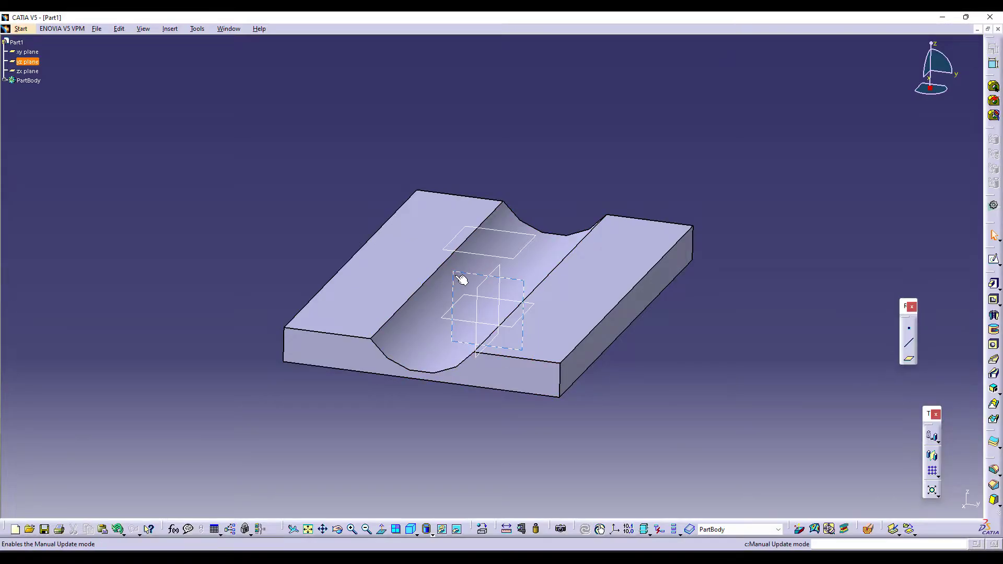
{"action": "left_click", "coordinate": [993, 283]}
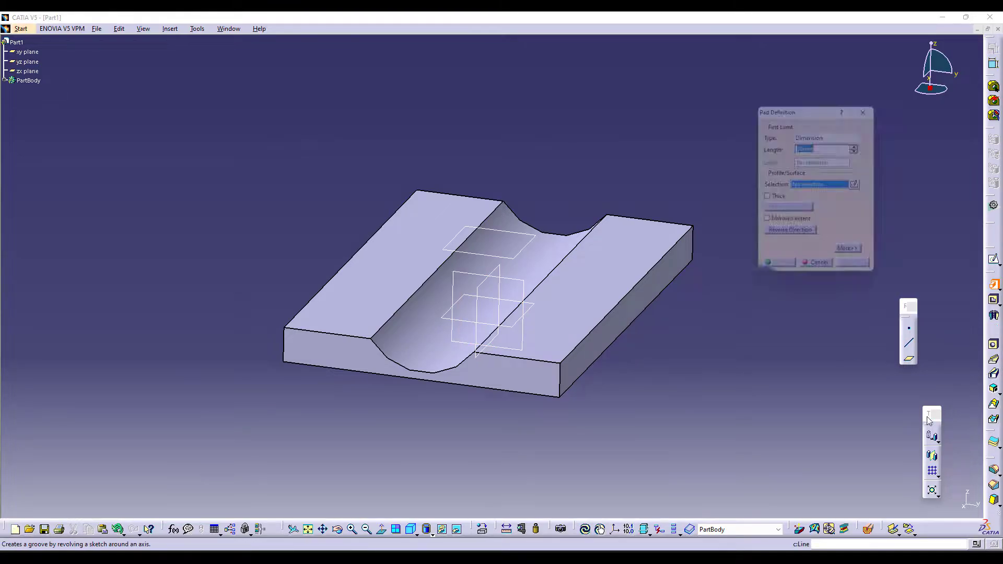
{"action": "left_click", "coordinate": [861, 185]}
{"action": "left_click", "coordinate": [450, 276]}
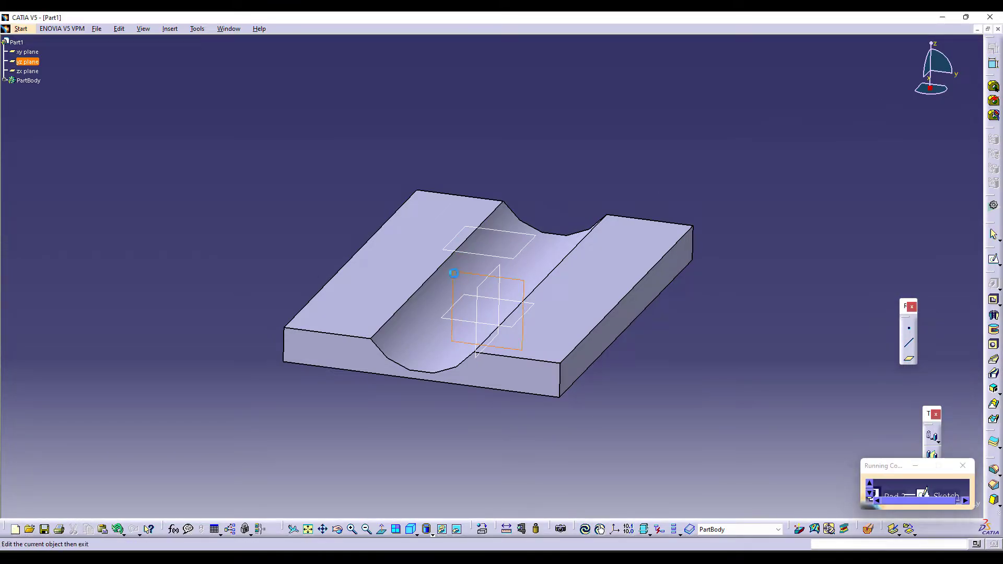
{"action": "mouse_move", "coordinate": [592, 437]}
{"action": "middle_mouse_down"}
{"action": "mouse_move", "coordinate": [591, 402]}
{"action": "mouse_move", "coordinate": [555, 335]}
{"action": "middle_mouse_up"}
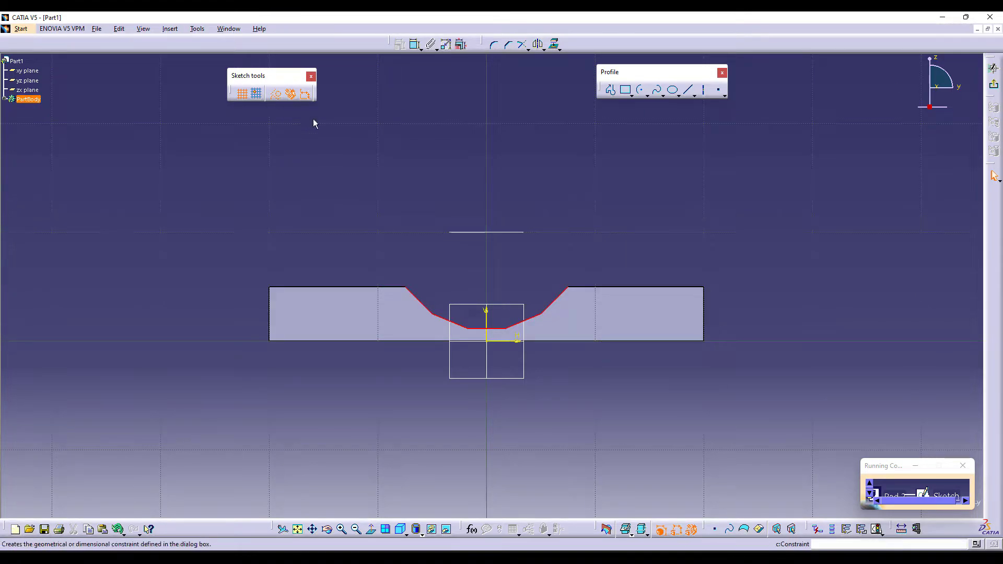
Project the channel's arc edge as construction geometry, draw a circle through it centred at the raised plane, and finish the sketch.
{"action": "left_click", "coordinate": [555, 44]}
{"action": "left_click", "coordinate": [582, 184]}
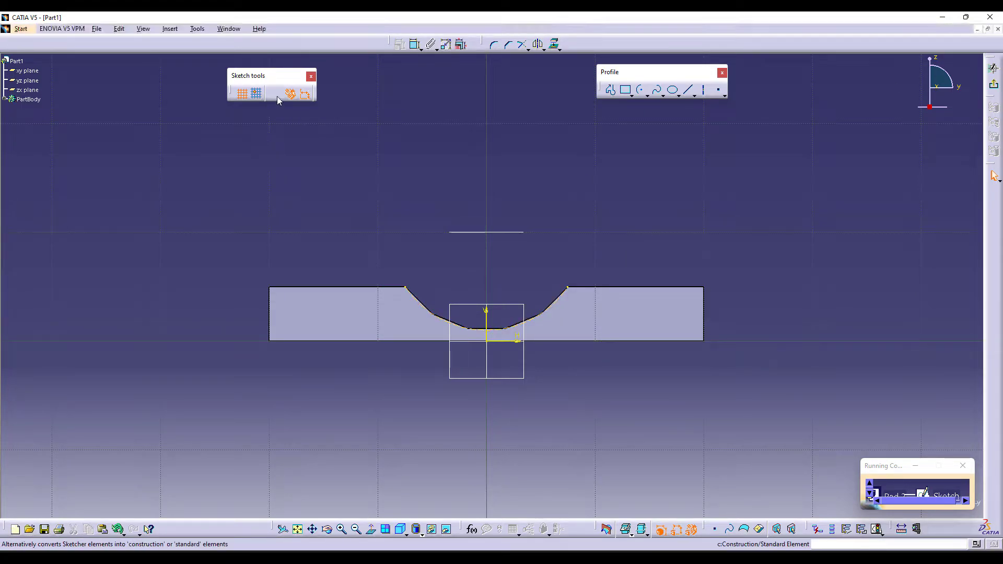
{"action": "left_click", "coordinate": [648, 94]}
{"action": "left_click", "coordinate": [663, 104]}
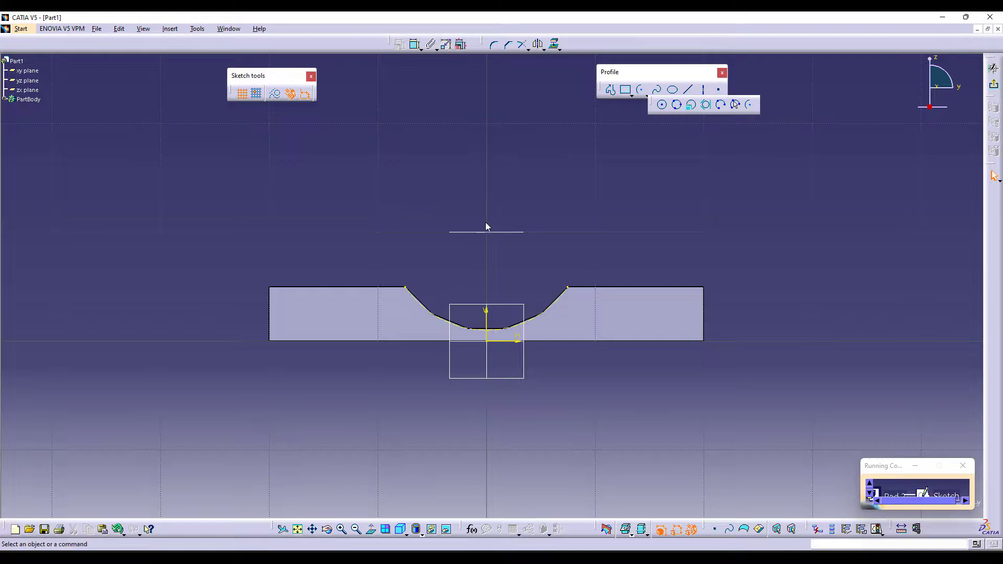
{"action": "left_click", "coordinate": [486, 232]}
{"action": "left_click", "coordinate": [552, 304]}
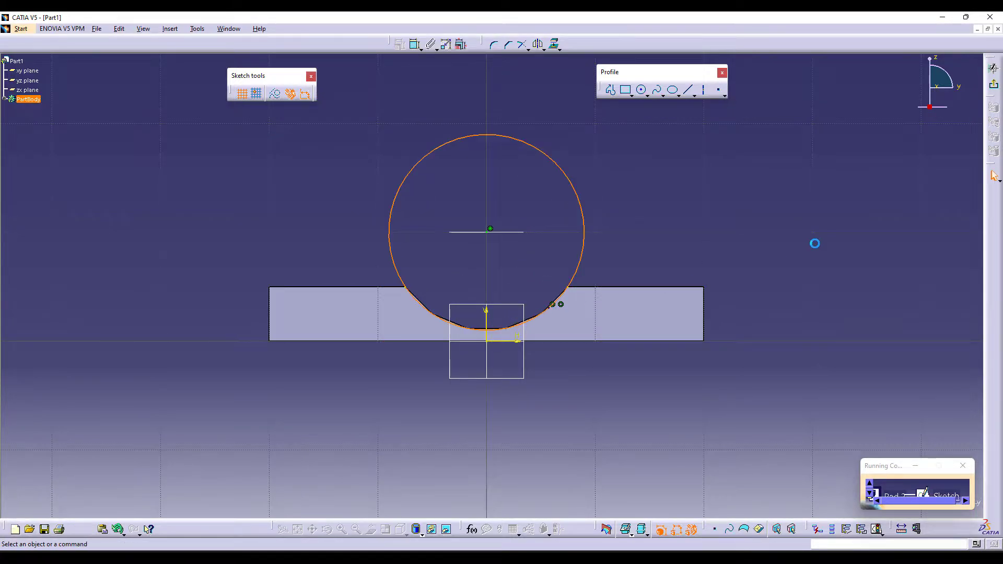
{"action": "left_click", "coordinate": [994, 116]}
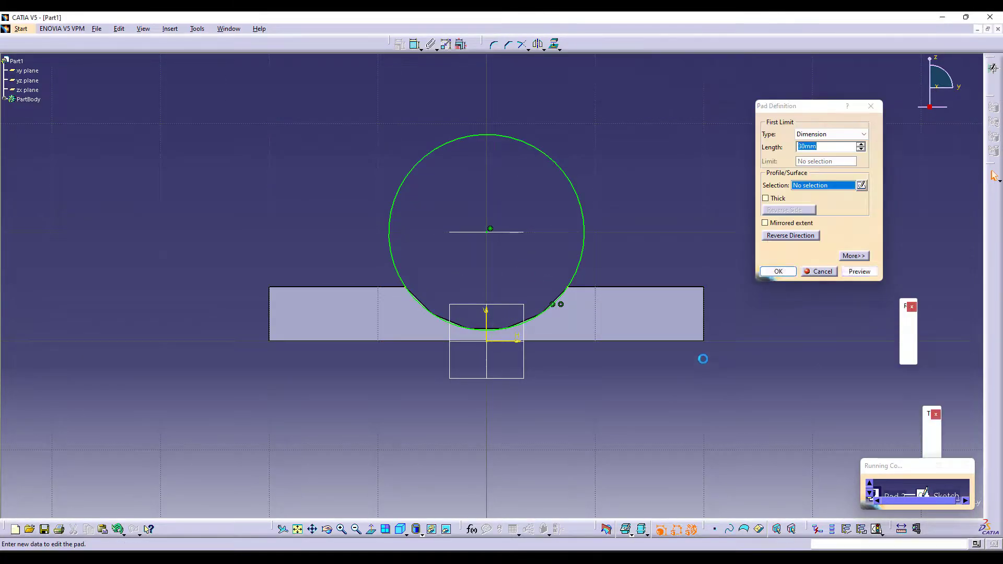
Pad the circle with a length of 35 mm and mirrored extent to form the cylinder.
{"action": "left_click", "coordinate": [793, 225]}
{"action": "double_click", "coordinate": [824, 147]}
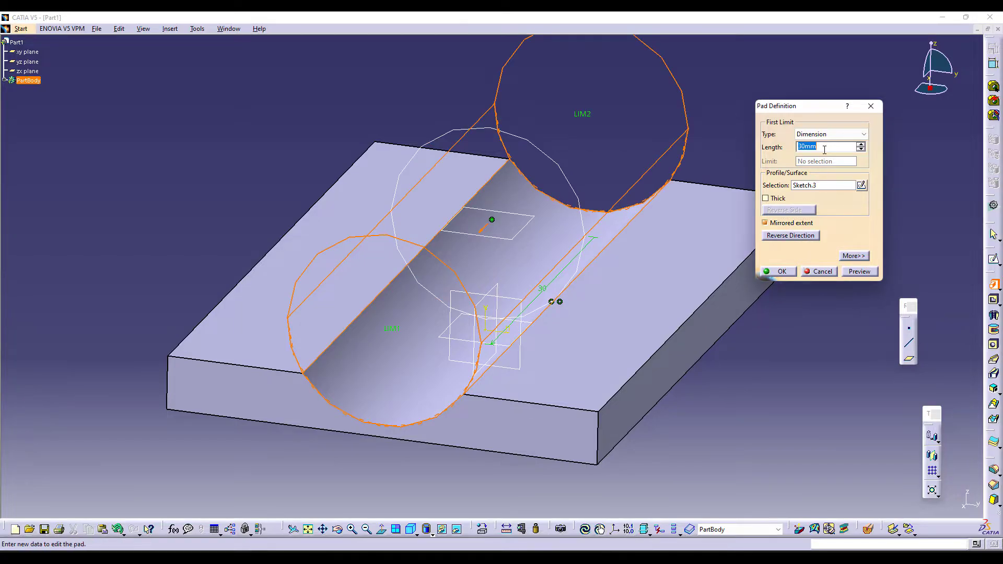
{"action": "type", "text": "35"}
{"action": "key", "text": "Return"}
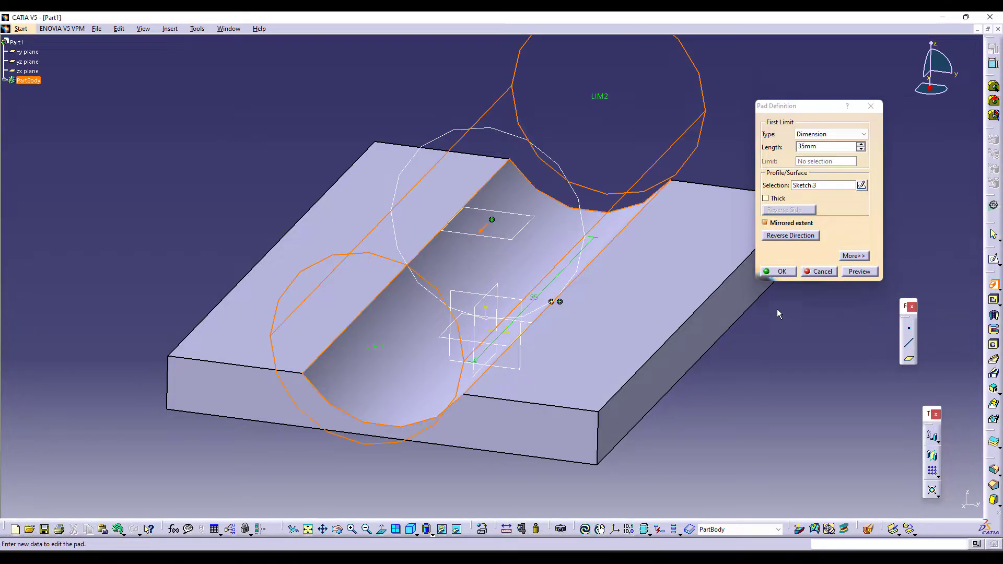
{"action": "left_click", "coordinate": [780, 274]}
Check Drawing.png for the angled branch and start a sketch on the horizontal plane through the cylinder's centre.
{"action": "middle_click_drag", "start_coordinate": [720, 162], "coordinate": [745, 190]}
{"action": "left_click", "coordinate": [745, 190]}
{"action": "key", "text": "alt+Tab"}
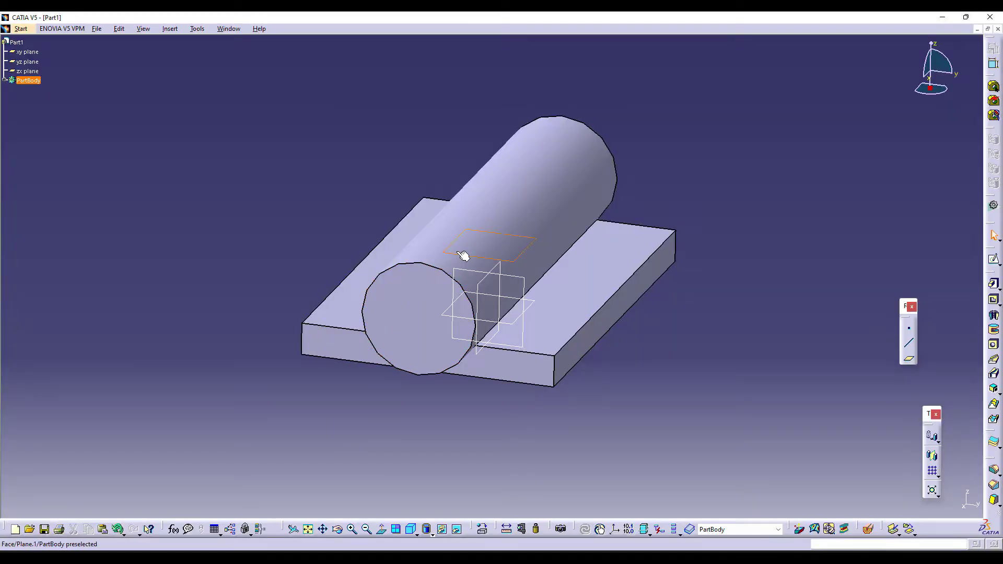
{"action": "left_click", "coordinate": [464, 255]}
{"action": "left_click", "coordinate": [992, 262]}
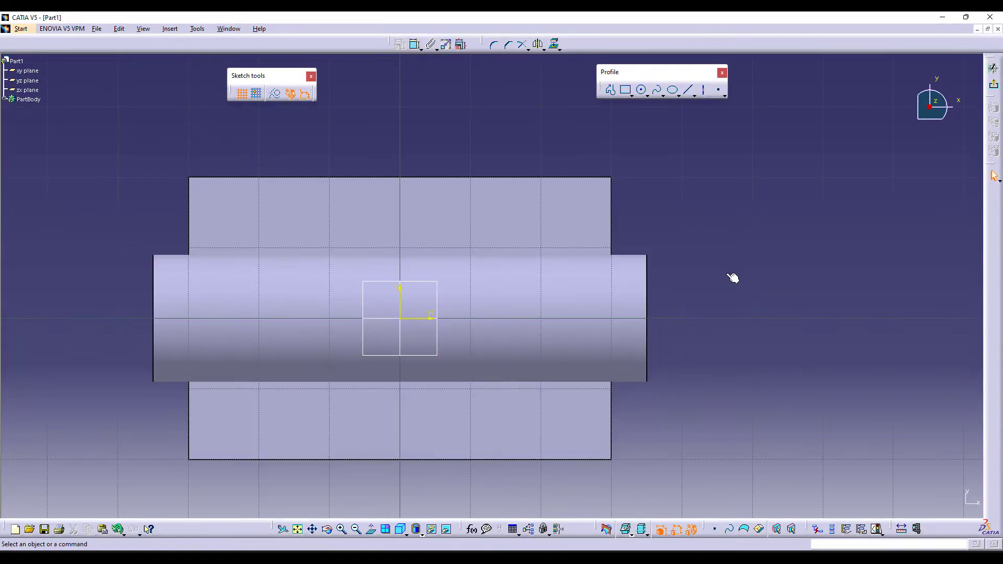
Draw a slanted line starting on the cylinder's axis and move its free end out past the opposite long edge of the plate.
{"action": "middle_click_drag", "start_coordinate": [458, 329], "coordinate": [555, 316]}
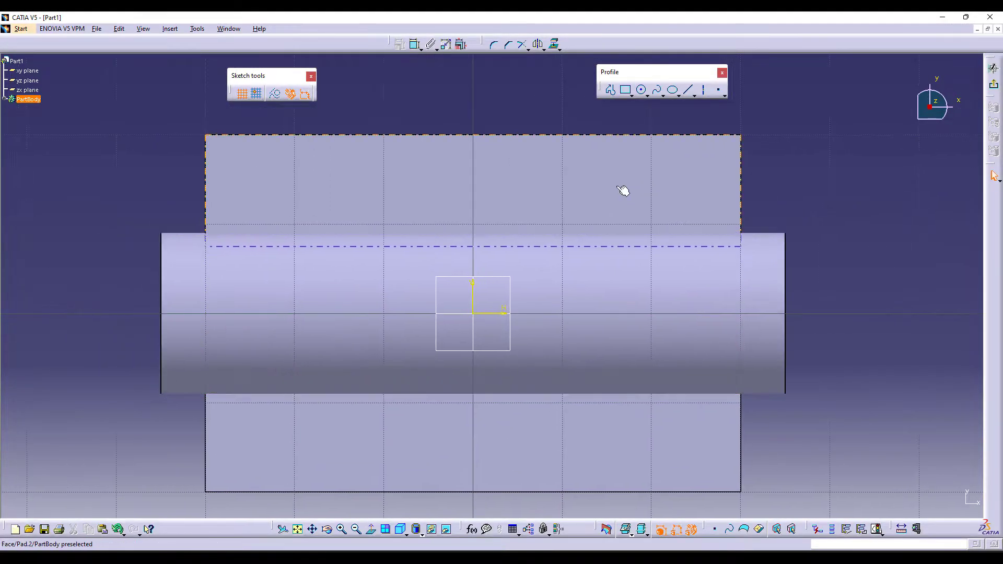
{"action": "left_click", "coordinate": [687, 91]}
{"action": "left_click", "coordinate": [381, 314]}
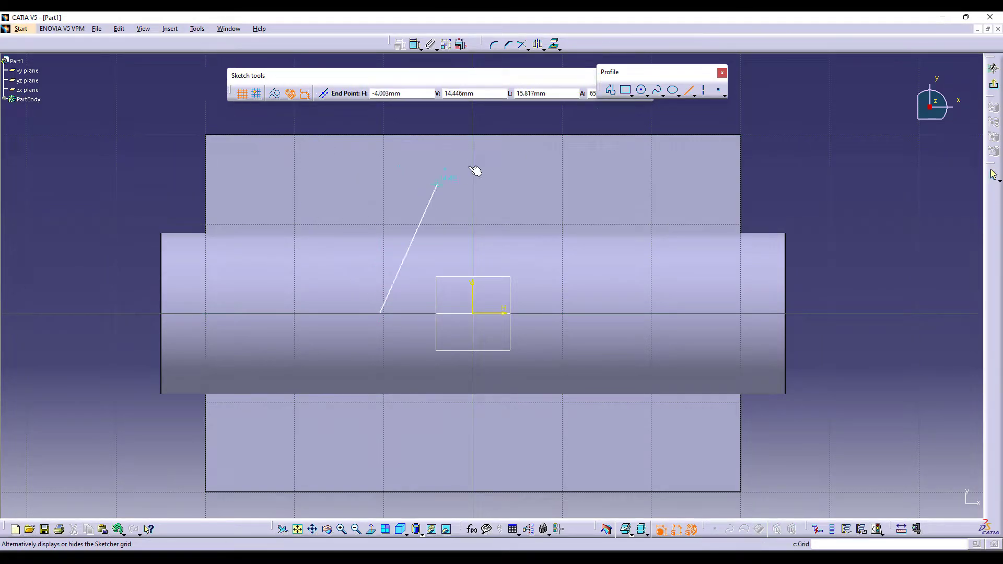
{"action": "left_click", "coordinate": [191, 78]}
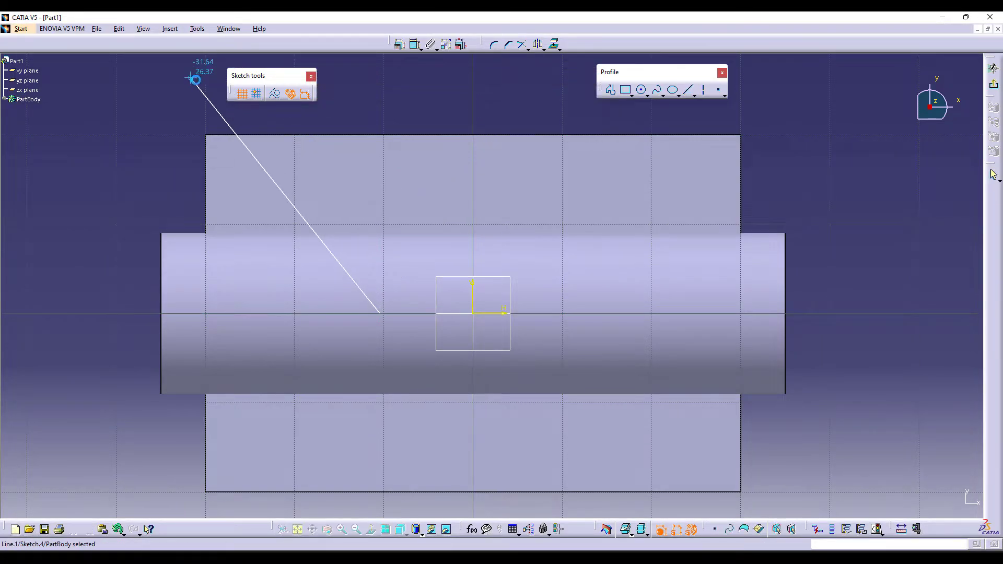
{"action": "left_click", "coordinate": [400, 531]}
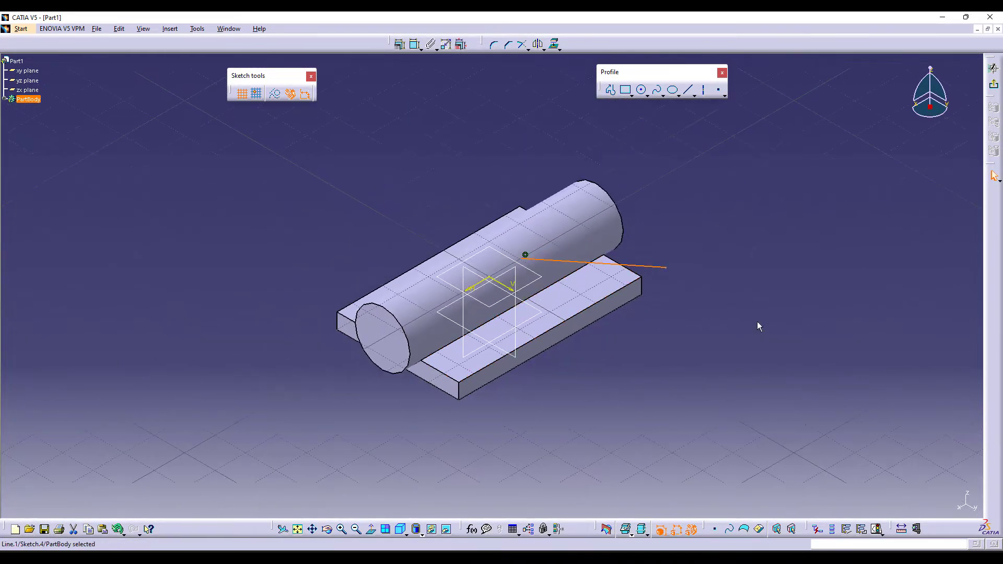
{"action": "mouse_move", "coordinate": [667, 267]}
{"action": "left_mouse_down"}
{"action": "mouse_move", "coordinate": [610, 349]}
{"action": "mouse_move", "coordinate": [552, 383]}
{"action": "left_mouse_up"}
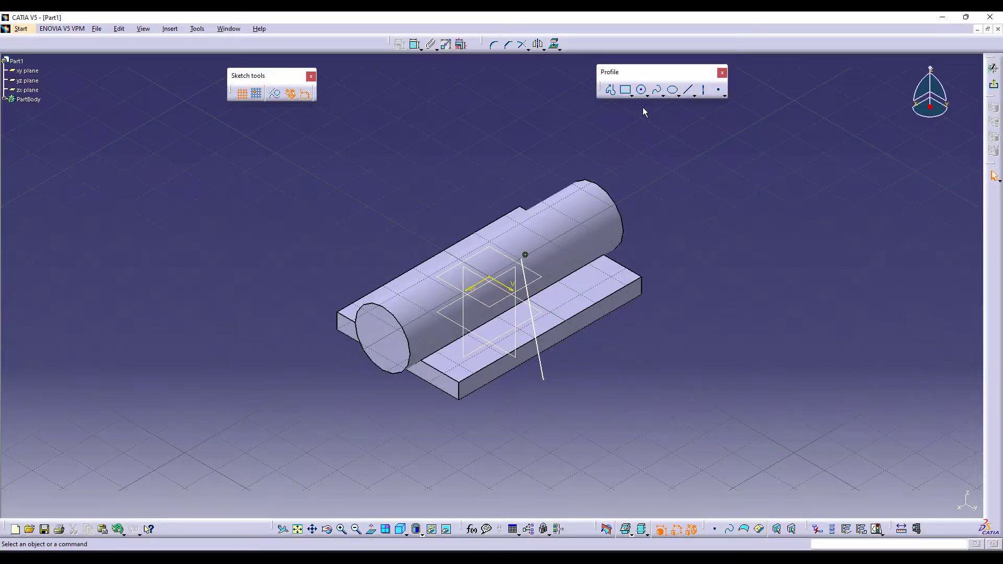
Dimension the distance from the plate's short edge to the line's start point and set it to 40 mm.
{"action": "left_click", "coordinate": [415, 43]}
{"action": "left_click", "coordinate": [349, 320]}
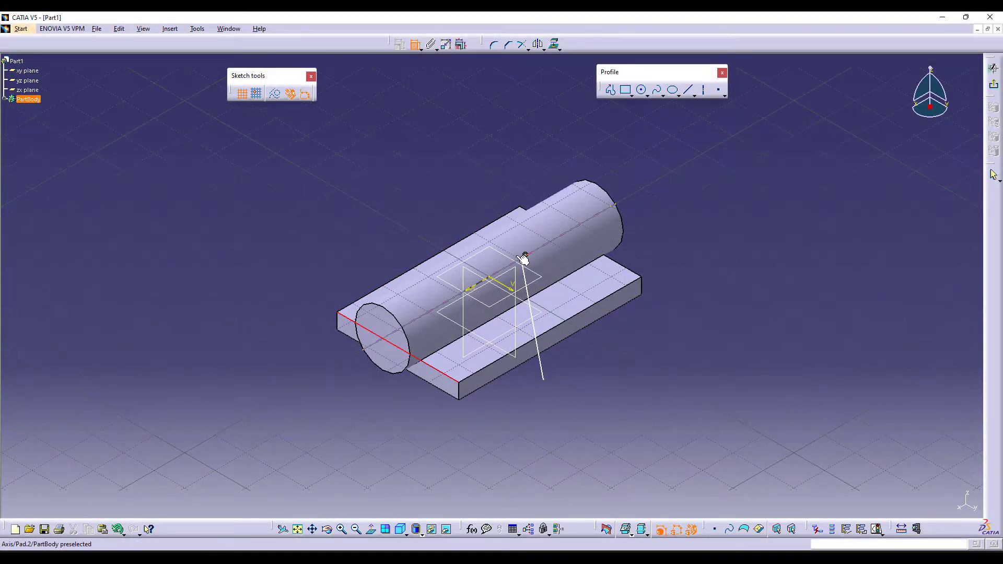
{"action": "left_click", "coordinate": [393, 229]}
{"action": "type", "text": "40"}
{"action": "key", "text": "Return"}
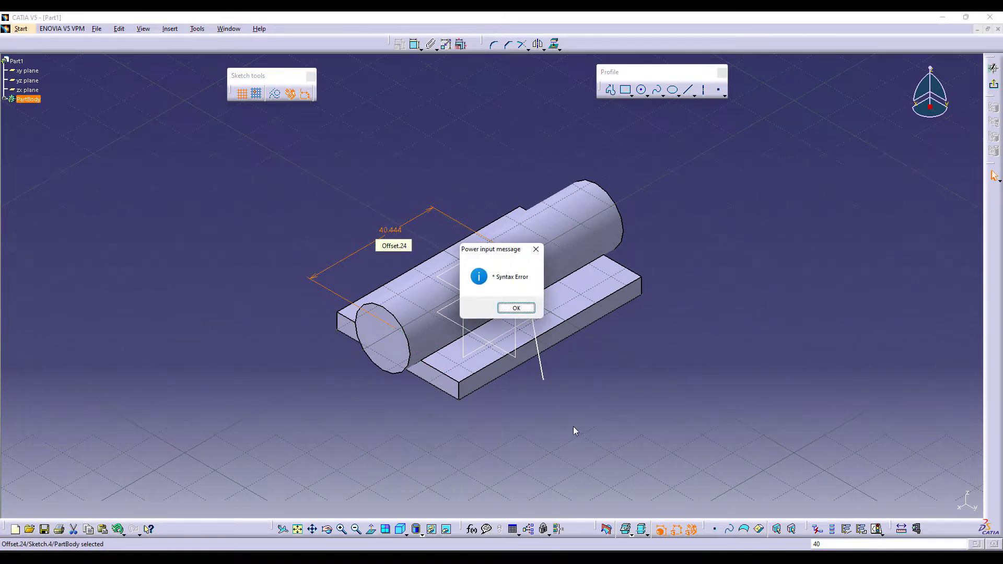
{"action": "left_click", "coordinate": [504, 309]}
{"action": "left_click", "coordinate": [371, 529]}
{"action": "double_click", "coordinate": [507, 425]}
{"action": "type", "text": "40mm"}
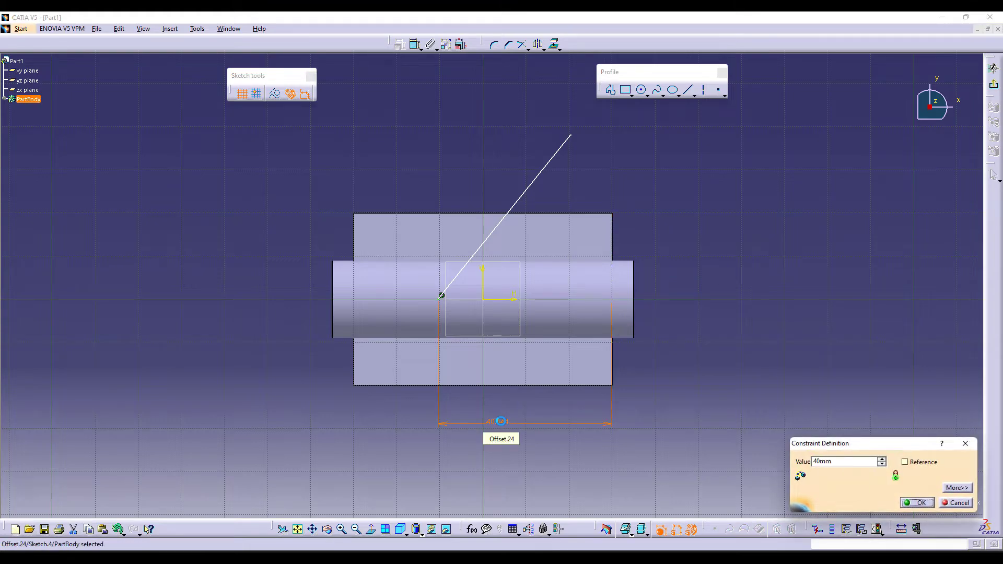
{"action": "key", "text": "Return"}
Dimension the angle between the slanted line and the horizontal axis and set it to 60 degrees.
{"action": "left_click", "coordinate": [484, 246]}
{"action": "left_click", "coordinate": [507, 298]}
{"action": "left_click", "coordinate": [590, 234]}
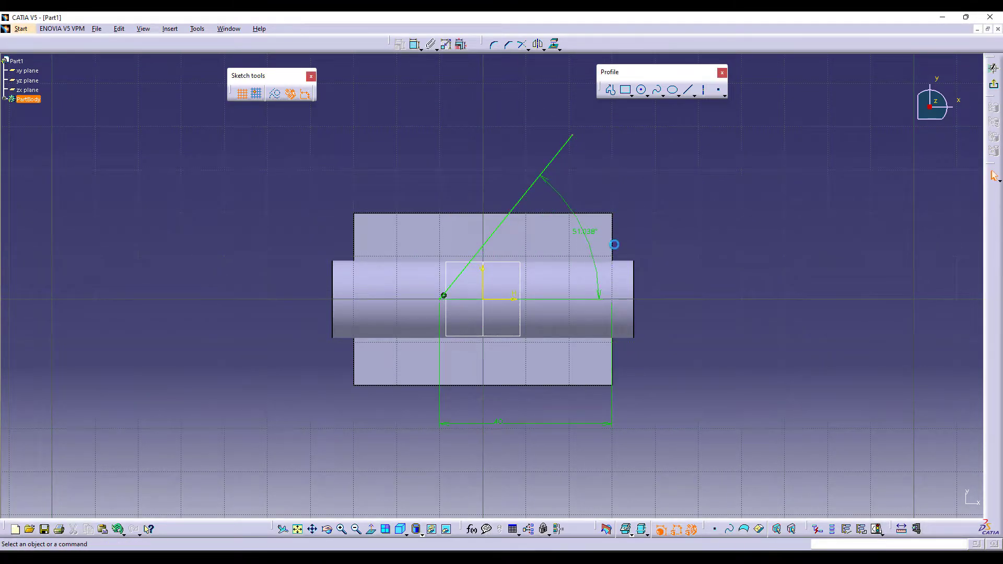
{"action": "double_click", "coordinate": [589, 233]}
{"action": "type", "text": "60deg"}
{"action": "key", "text": "Return"}
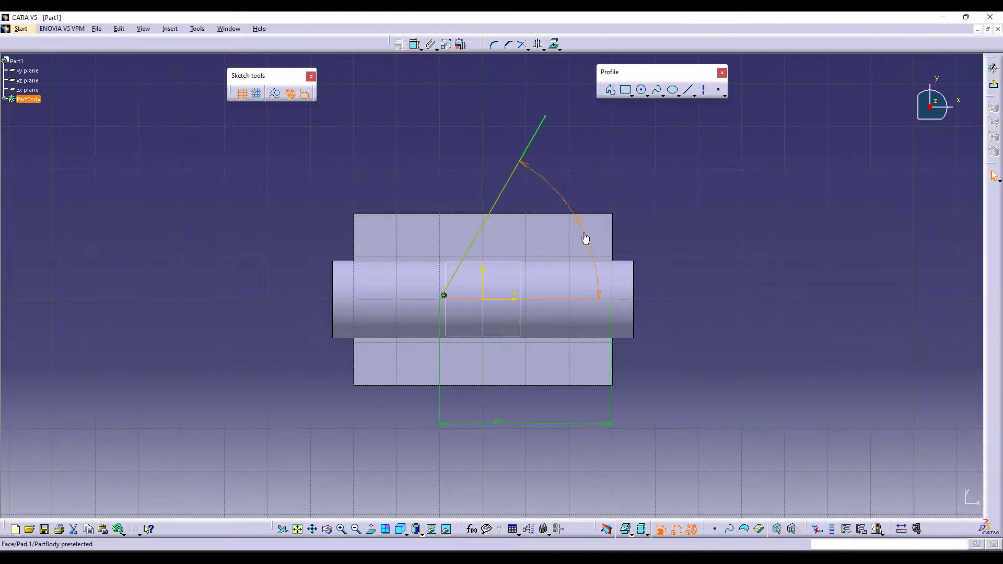
Check Drawing.png for the branch length, dimension the slanted line at 50 mm, and finish the sketch.
{"action": "key", "text": "alt+Tab"}
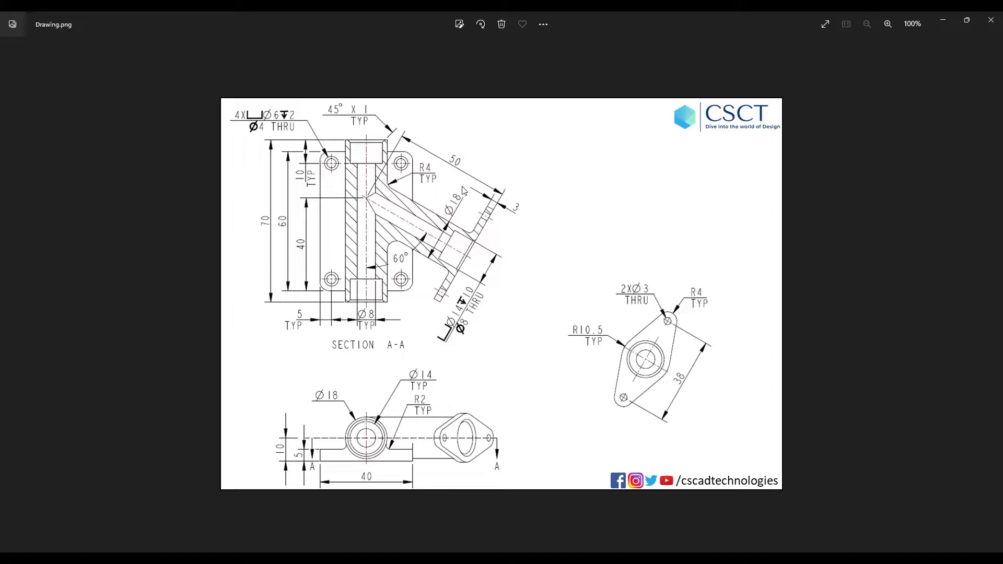
{"action": "key", "text": "alt+Tab"}
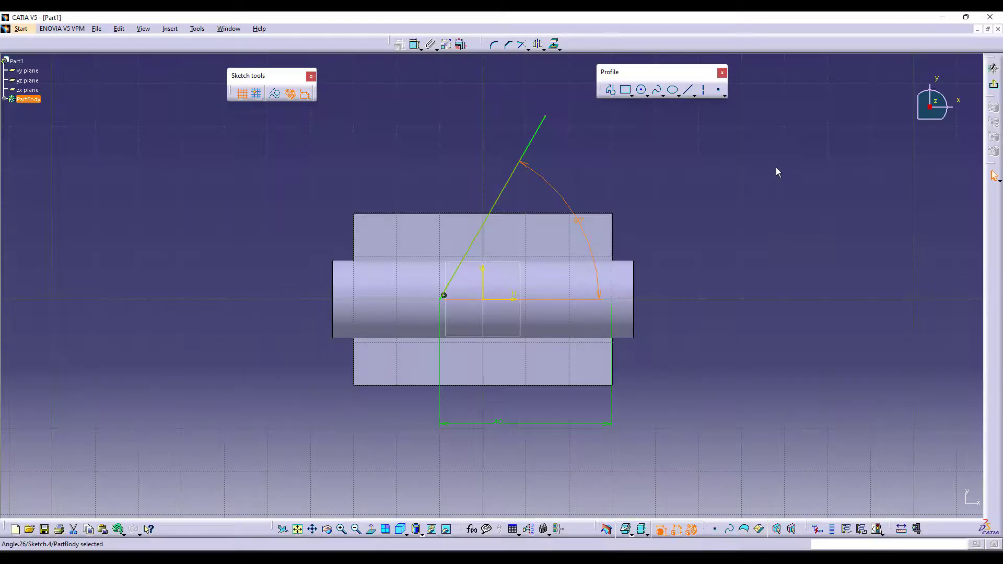
{"action": "left_click", "coordinate": [500, 204]}
{"action": "left_click", "coordinate": [416, 44]}
{"action": "left_click", "coordinate": [448, 157]}
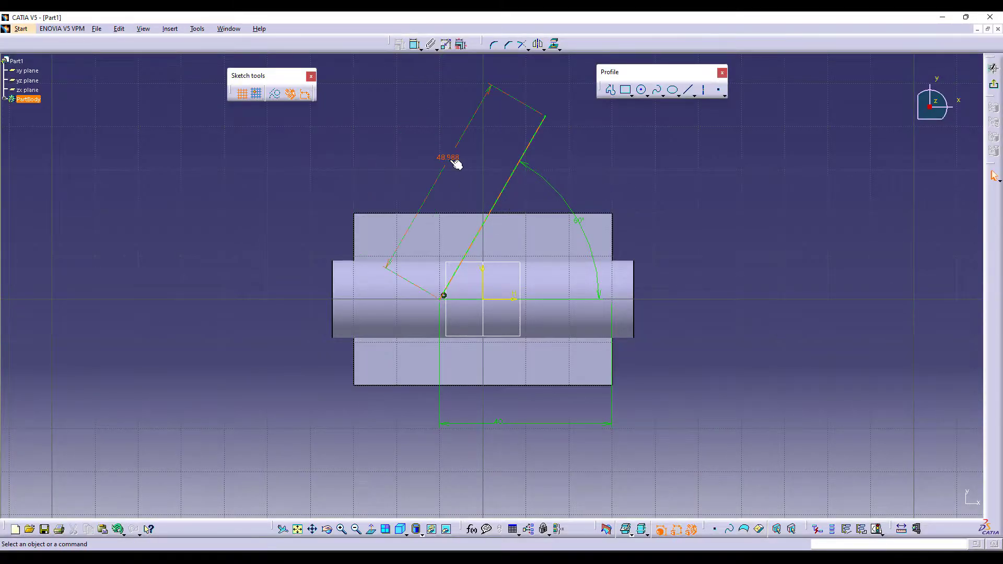
{"action": "double_click", "coordinate": [447, 158]}
{"action": "type", "text": "50"}
{"action": "key", "text": "Return"}
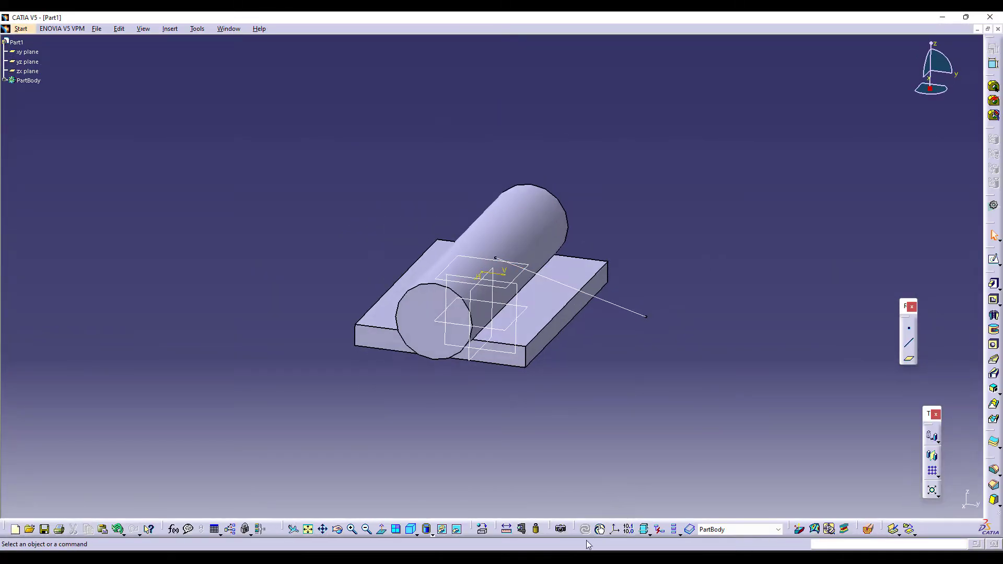
Check Drawing.png and create a reference plane of type Normal to curve at the slanted line's free end.
{"action": "key", "text": "alt+Tab"}
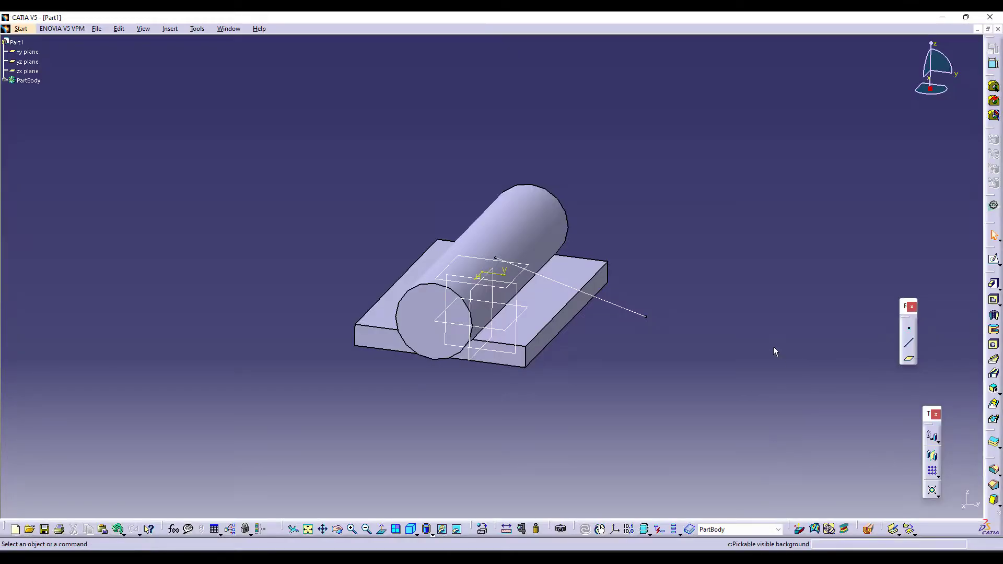
{"action": "left_click", "coordinate": [910, 361]}
{"action": "left_click", "coordinate": [917, 431]}
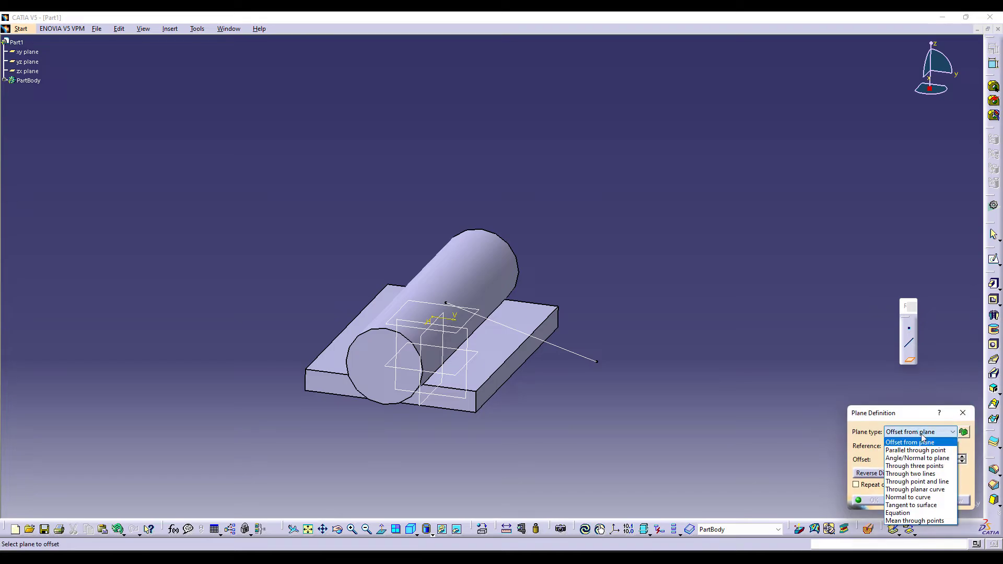
{"action": "left_click", "coordinate": [909, 497]}
{"action": "left_click", "coordinate": [583, 360]}
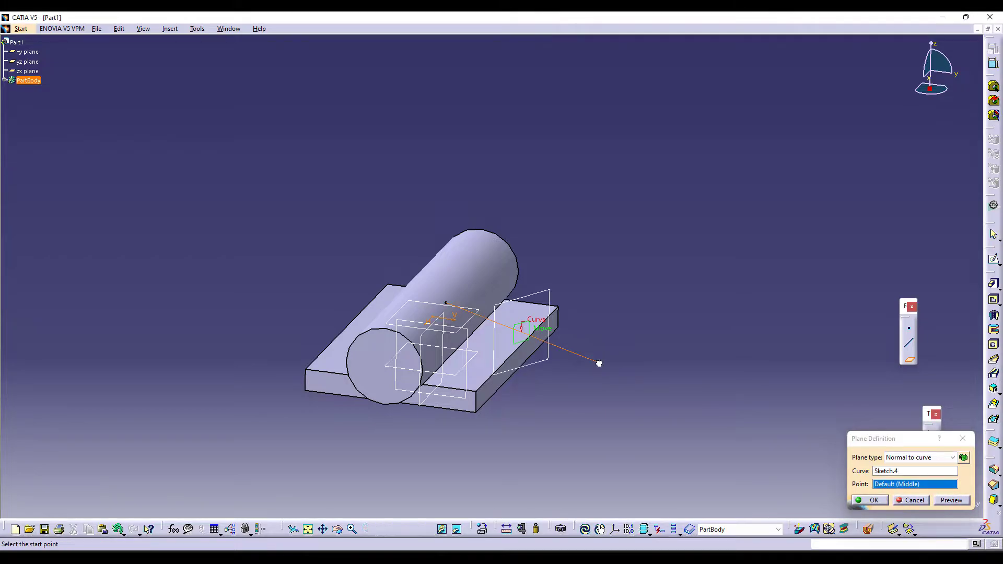
{"action": "left_click", "coordinate": [597, 362]}
{"action": "left_click", "coordinate": [870, 501]}
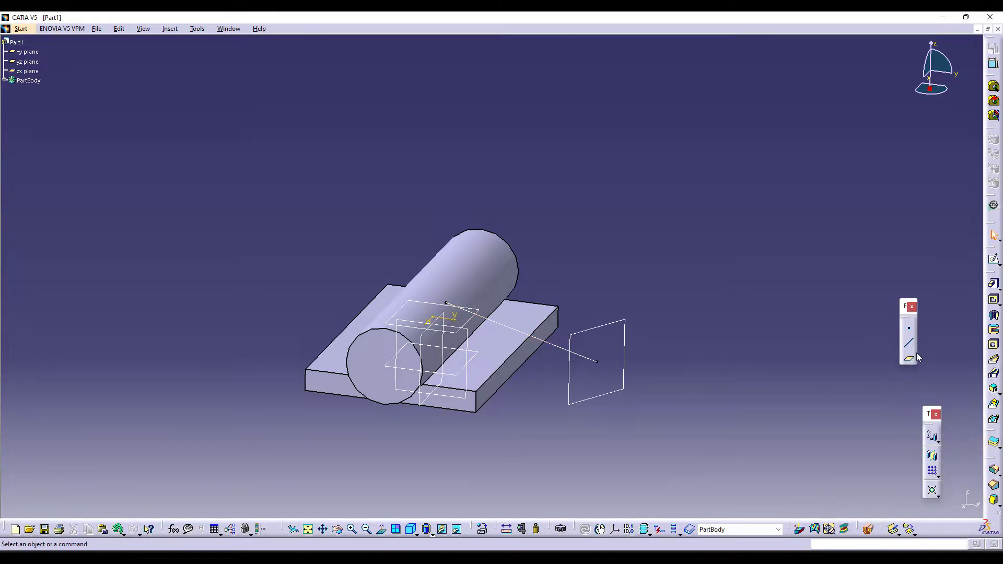
Create a second plane offset 3 mm from the end plane, with the direction reversed towards the cylinder.
{"action": "left_click", "coordinate": [625, 393]}
{"action": "left_click", "coordinate": [897, 473]}
{"action": "left_click", "coordinate": [909, 458]}
{"action": "type", "text": "3"}
{"action": "key", "text": "Return"}
Start a pad with a new profile sketch on the offset plane nearer the cylinder.
{"action": "middle_click_drag", "start_coordinate": [627, 385], "coordinate": [729, 378]}
{"action": "left_click", "coordinate": [532, 284]}
{"action": "left_click", "coordinate": [994, 283]}
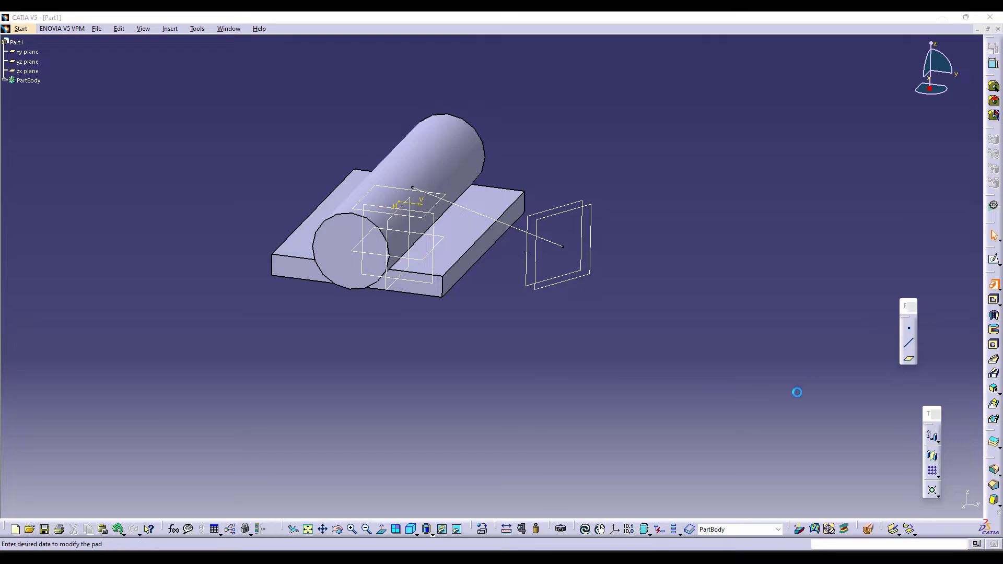
{"action": "left_click", "coordinate": [861, 190]}
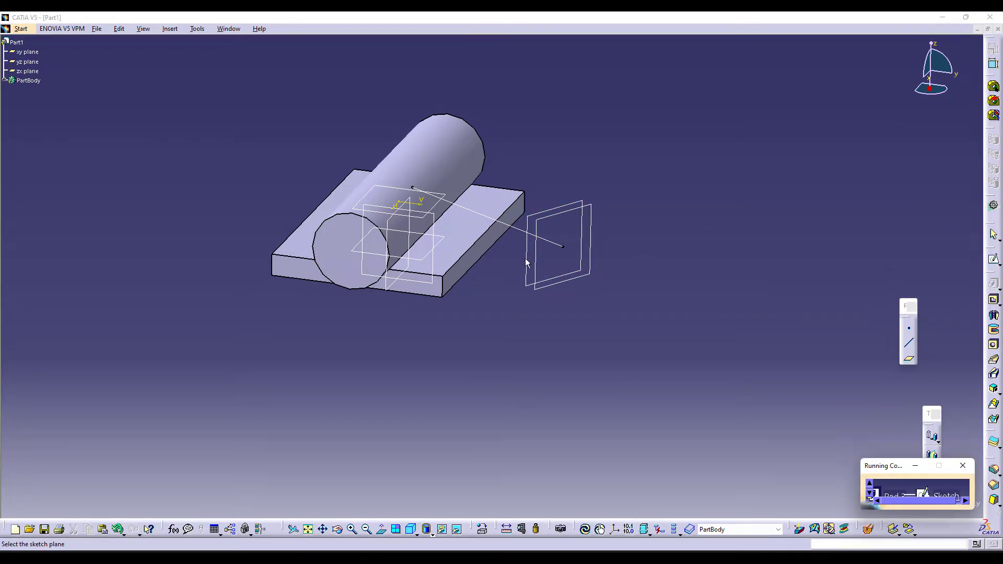
{"action": "left_click", "coordinate": [526, 267]}
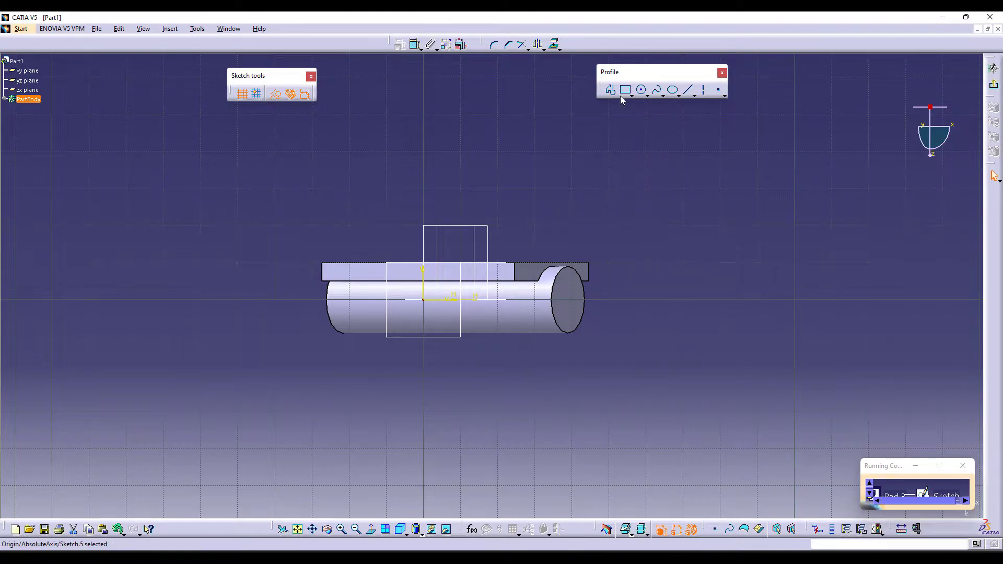
Project the slanted line's end point onto the sketch plane.
{"action": "left_click", "coordinate": [555, 44]}
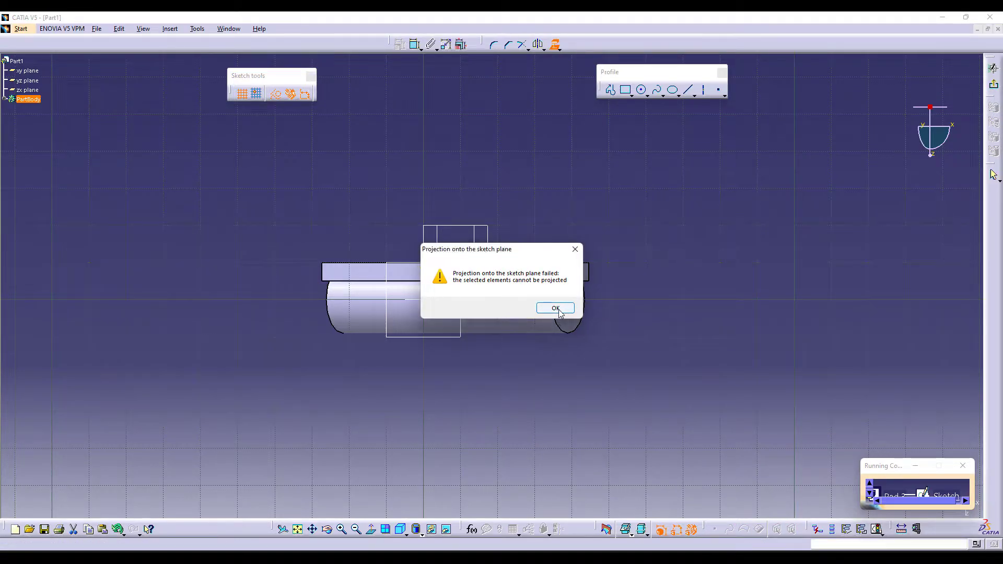
{"action": "left_click", "coordinate": [556, 309]}
{"action": "mouse_move", "coordinate": [448, 253]}
{"action": "middle_mouse_down"}
{"action": "mouse_move", "coordinate": [468, 275]}
{"action": "mouse_move", "coordinate": [456, 318]}
{"action": "mouse_move", "coordinate": [453, 244]}
{"action": "middle_mouse_up"}
{"action": "left_click", "coordinate": [465, 344]}
{"action": "mouse_move", "coordinate": [516, 404]}
{"action": "middle_mouse_down"}
{"action": "mouse_move", "coordinate": [559, 317]}
{"action": "mouse_move", "coordinate": [316, 284]}
{"action": "mouse_move", "coordinate": [563, 300]}
{"action": "middle_mouse_up"}
{"action": "left_click", "coordinate": [503, 296]}
{"action": "left_click", "coordinate": [556, 46]}
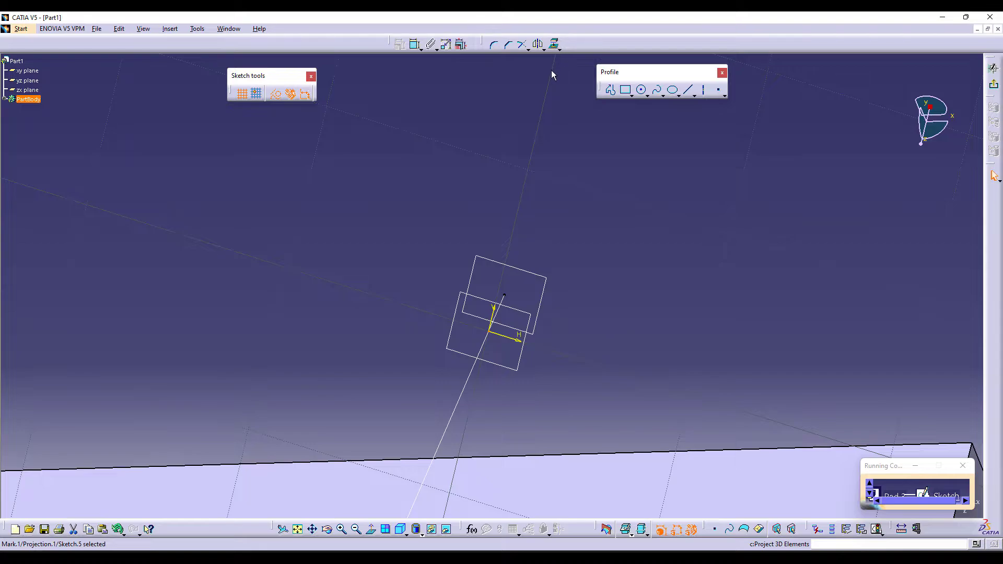
{"action": "left_click", "coordinate": [390, 239]}
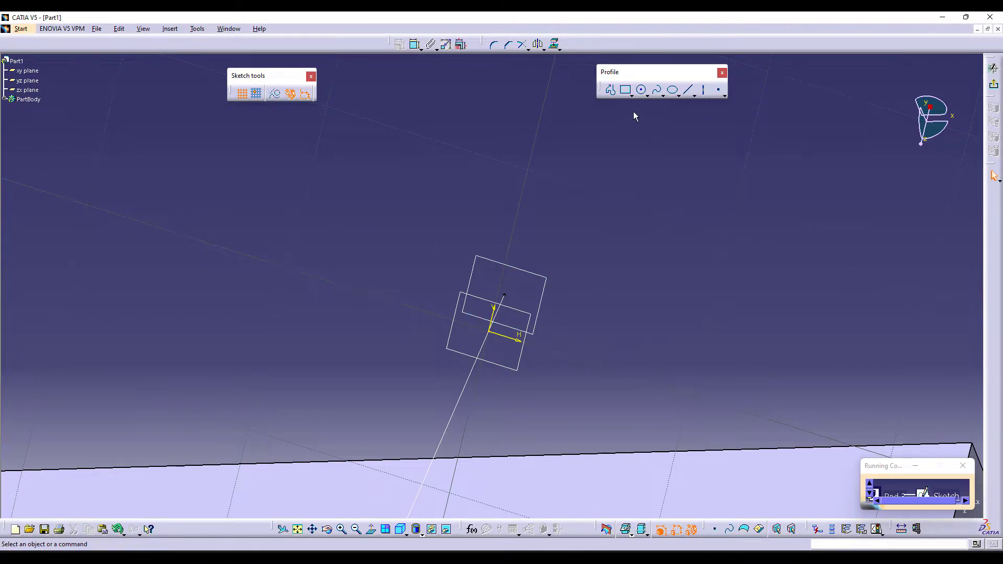
Draw a circle about 8 mm in diameter centred on the sketch origin.
{"action": "left_click", "coordinate": [642, 90]}
{"action": "left_click", "coordinate": [489, 331]}
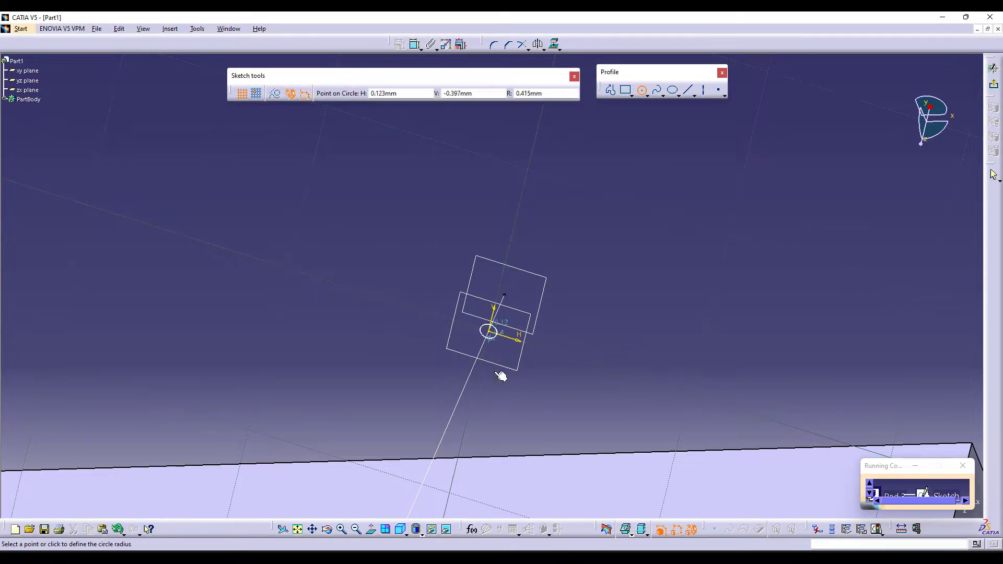
{"action": "left_click", "coordinate": [501, 403]}
Dimension the branch circle's diameter and set it to 18 mm.
{"action": "left_click", "coordinate": [371, 530]}
{"action": "mouse_move", "coordinate": [665, 359]}
{"action": "middle_mouse_down"}
{"action": "mouse_move", "coordinate": [624, 395]}
{"action": "mouse_move", "coordinate": [553, 301]}
{"action": "middle_mouse_up"}
{"action": "left_click", "coordinate": [414, 45]}
{"action": "left_click", "coordinate": [501, 246]}
{"action": "left_click", "coordinate": [472, 294]}
{"action": "left_click", "coordinate": [472, 292]}
{"action": "double_click", "coordinate": [473, 293]}
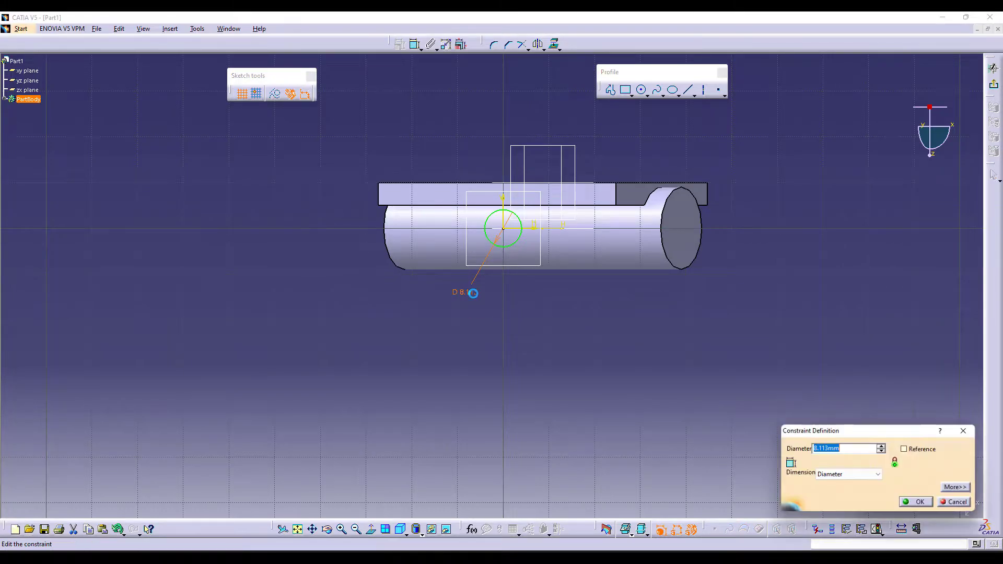
{"action": "type", "text": "18"}
{"action": "key", "text": "Return"}
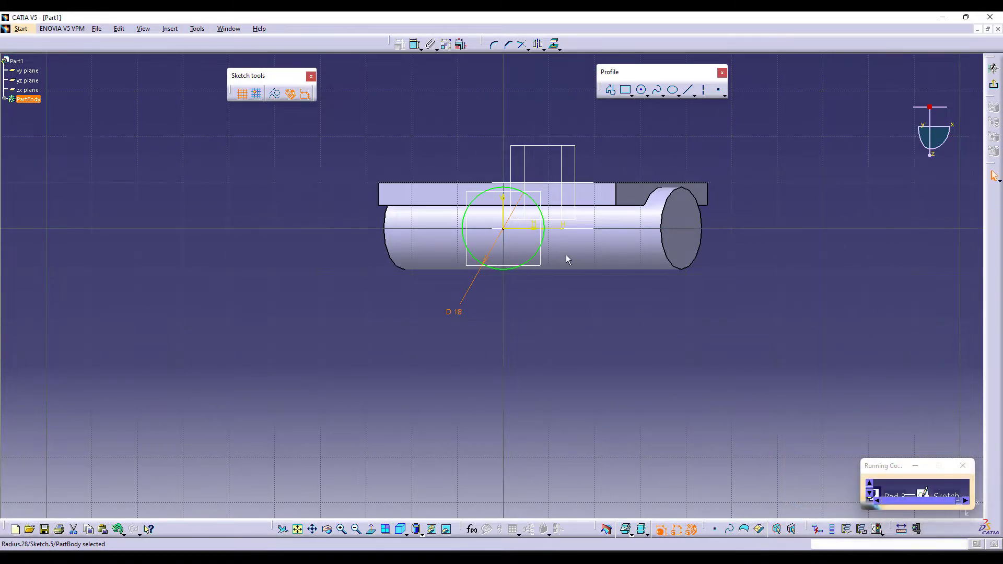
Finish the 18 mm circle sketch and pad it up to the main cylinder instead of to a fixed length.
{"action": "left_click", "coordinate": [993, 85]}
{"action": "left_click", "coordinate": [490, 343]}
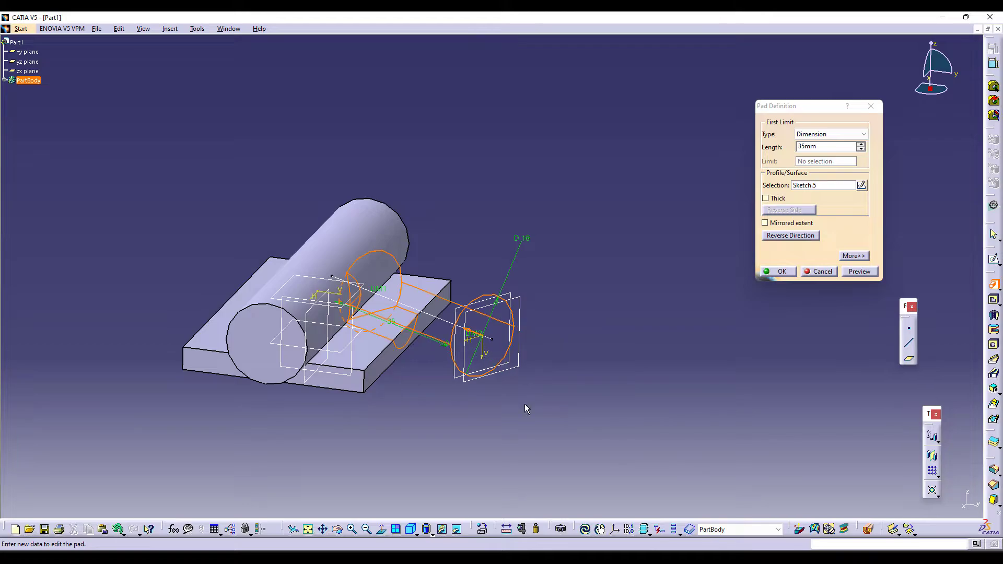
{"action": "middle_click_drag", "start_coordinate": [500, 396], "coordinate": [653, 475]}
{"action": "left_click_drag", "start_coordinate": [522, 362], "coordinate": [595, 344]}
{"action": "middle_click_drag", "start_coordinate": [552, 362], "coordinate": [502, 328]}
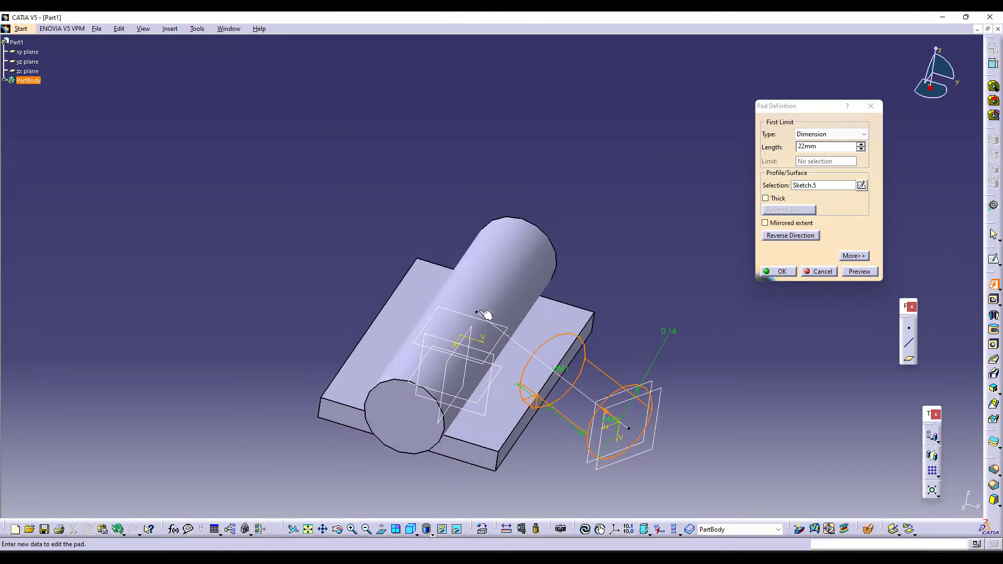
{"action": "left_click", "coordinate": [853, 136]}
{"action": "left_click", "coordinate": [811, 153]}
{"action": "middle_click_drag", "start_coordinate": [713, 424], "coordinate": [688, 382]}
{"action": "left_click", "coordinate": [776, 272]}
{"action": "middle_click_drag", "start_coordinate": [563, 484], "coordinate": [555, 503]}
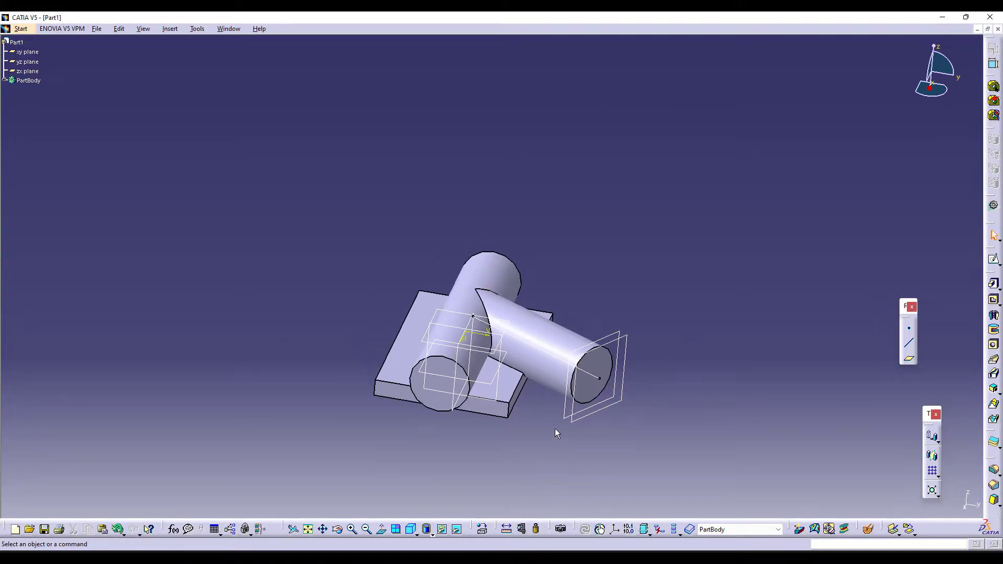
Start another pad with a new profile sketch on the outer offset plane at the branch's free end.
{"action": "double_click", "coordinate": [583, 427]}
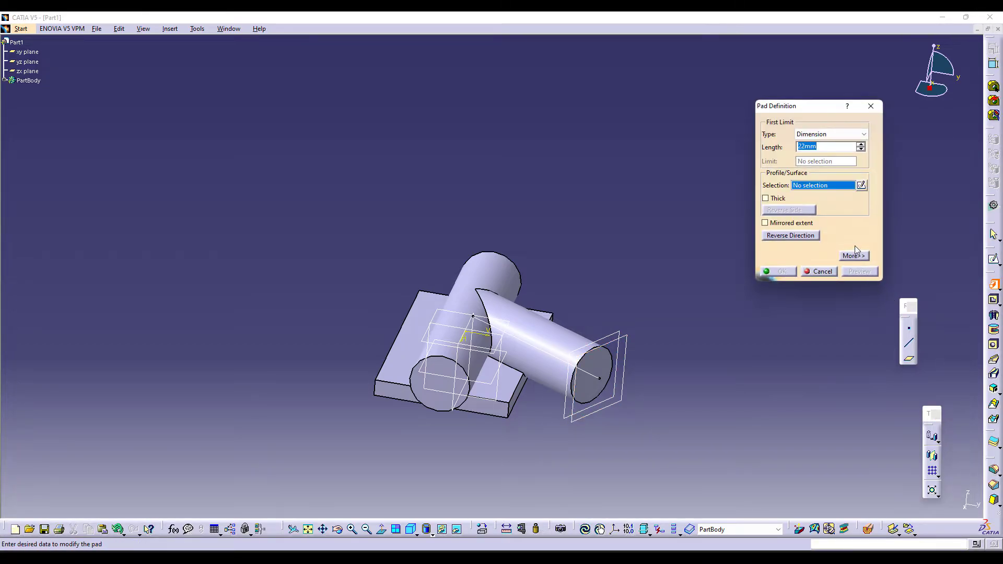
{"action": "left_click", "coordinate": [861, 185]}
{"action": "left_click", "coordinate": [623, 397]}
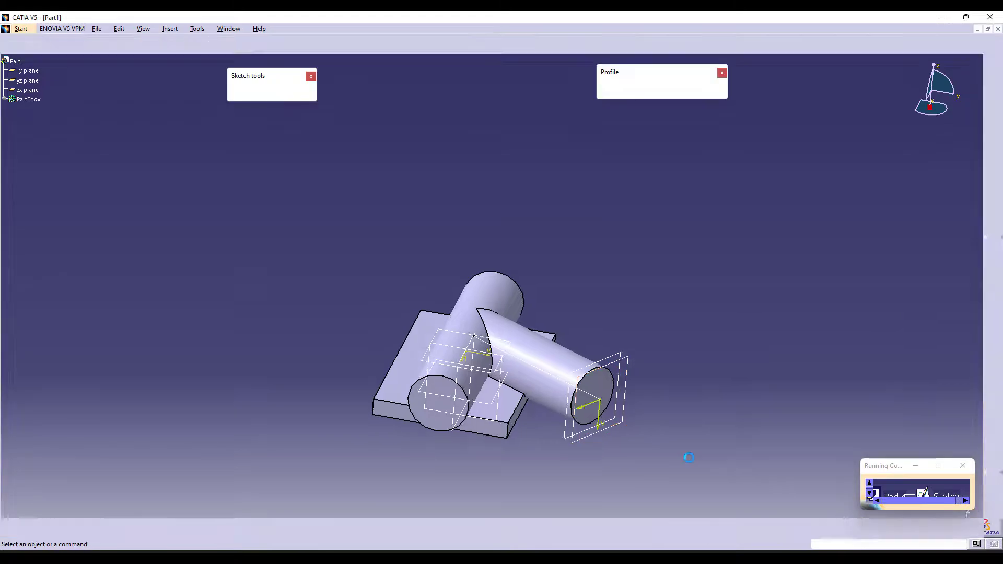
{"action": "scroll", "coordinate": [620, 399], "scroll_direction": "up", "scroll_amount": 5}
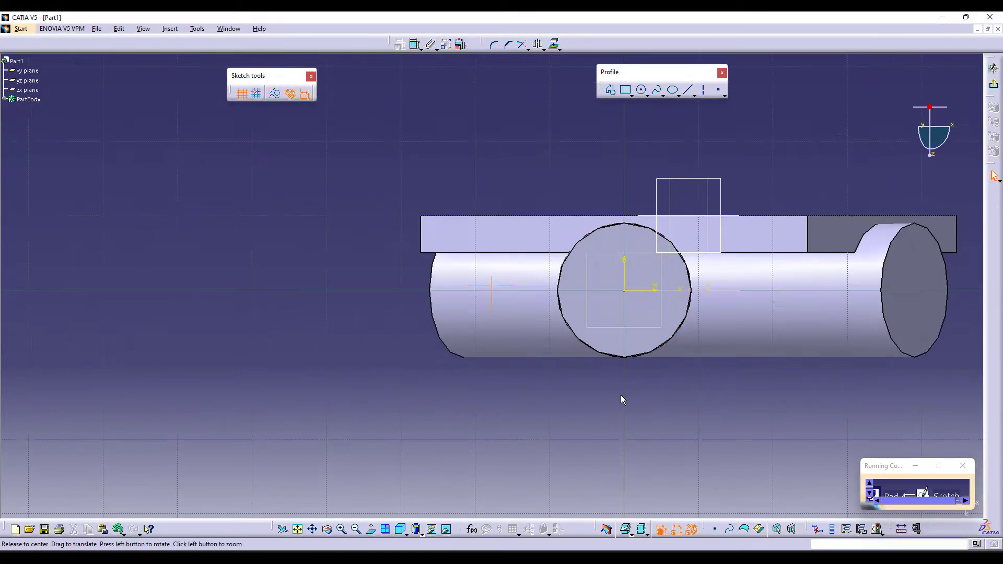
Project the slanted axis line onto the sketch plane as construction geometry, and return to standard geometry in a view normal to the sketch.
{"action": "middle_click_drag", "start_coordinate": [621, 398], "coordinate": [622, 279]}
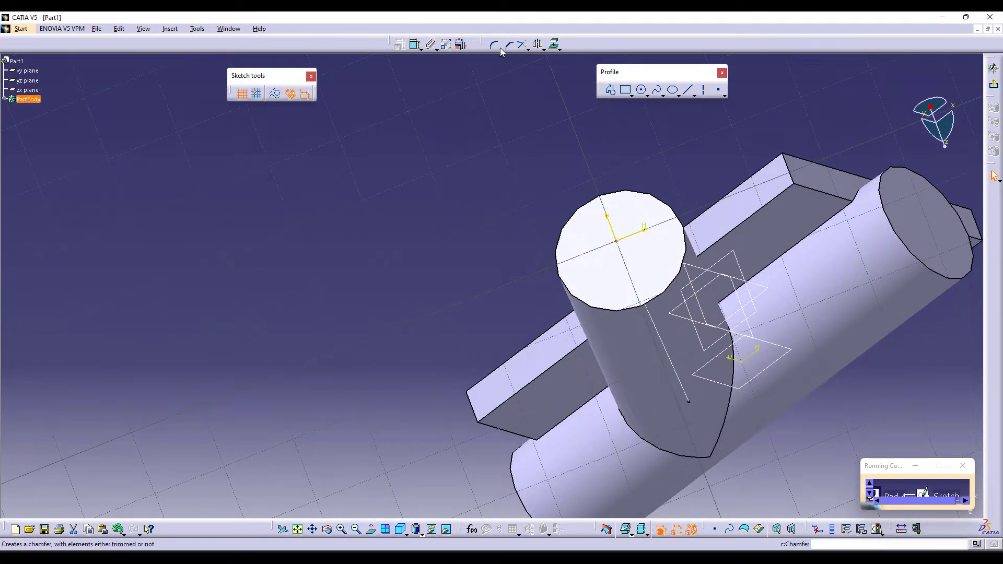
{"action": "left_click", "coordinate": [553, 46]}
{"action": "left_click", "coordinate": [555, 308]}
{"action": "middle_click_drag", "start_coordinate": [556, 308], "coordinate": [365, 139]}
{"action": "scroll", "coordinate": [513, 262], "scroll_direction": "up", "scroll_amount": 5}
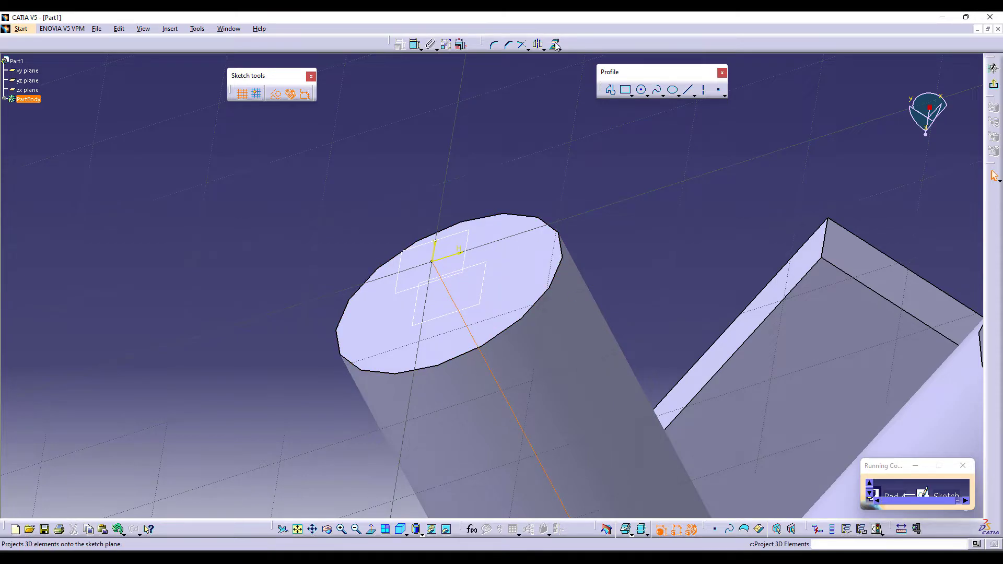
{"action": "left_click", "coordinate": [566, 105]}
{"action": "left_click", "coordinate": [486, 154]}
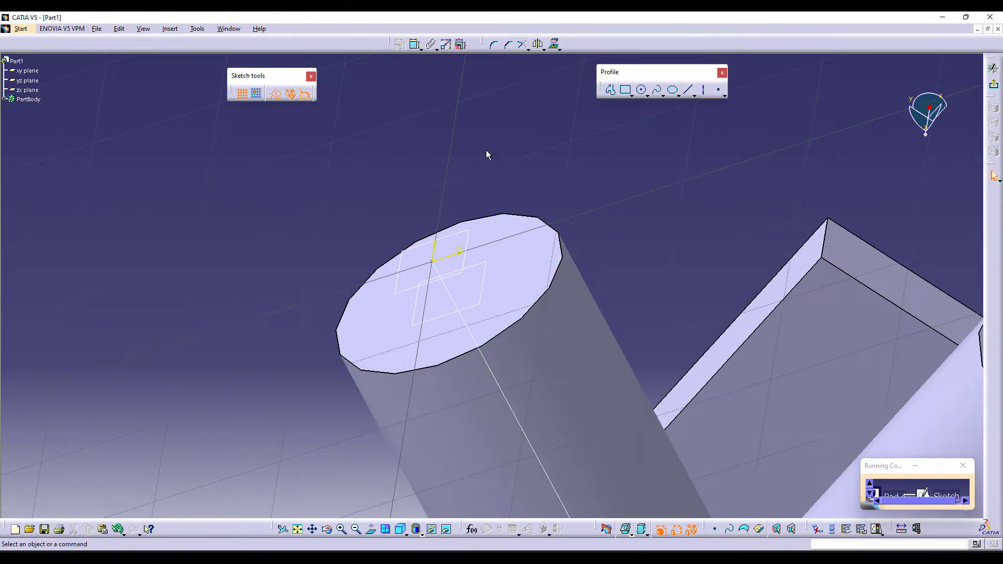
{"action": "left_click", "coordinate": [370, 529]}
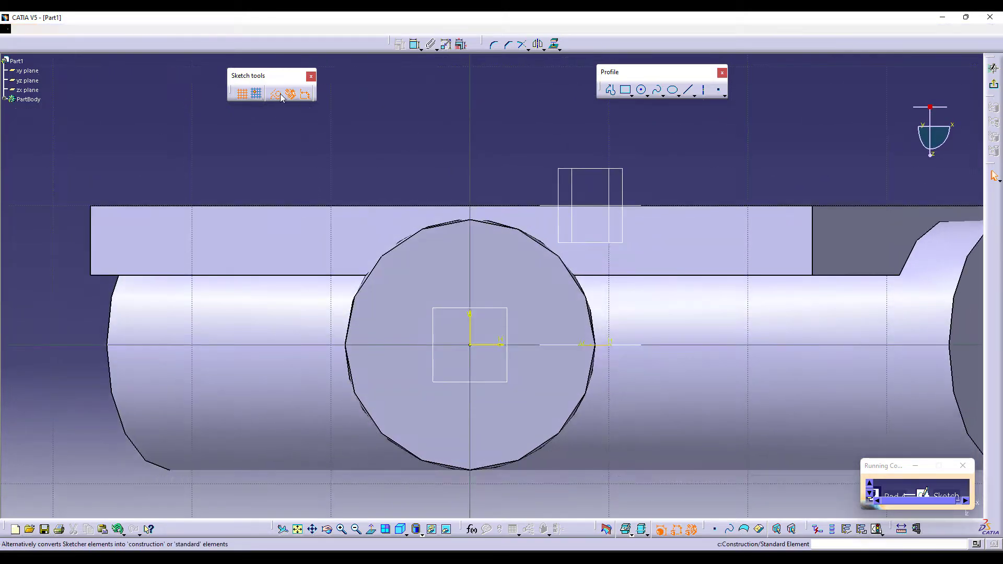
{"action": "left_click", "coordinate": [533, 395]}
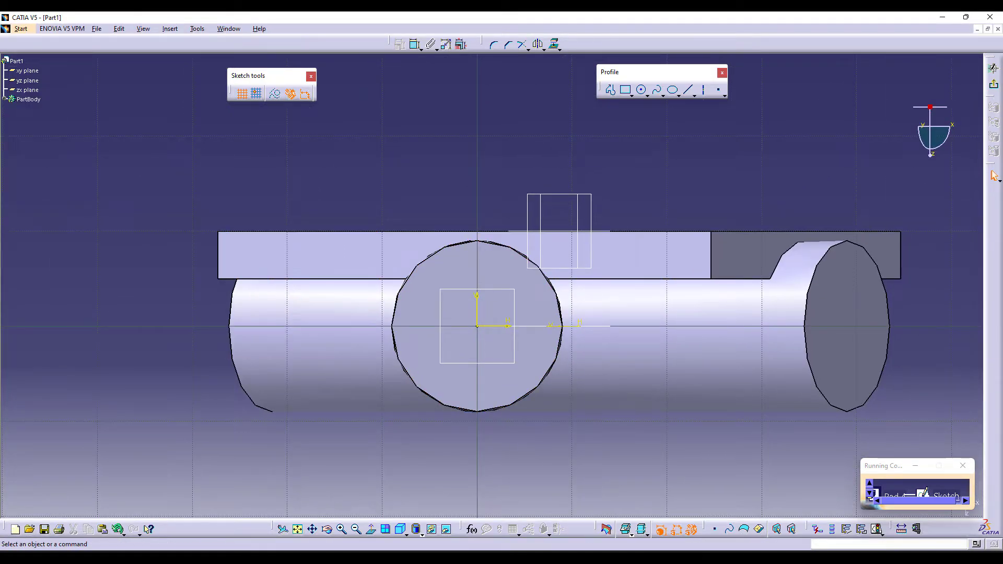
Check the flange in Drawing.png and draw a circle about 28 mm in diameter centred on the sketch origin.
{"action": "key", "text": "alt+Tab"}
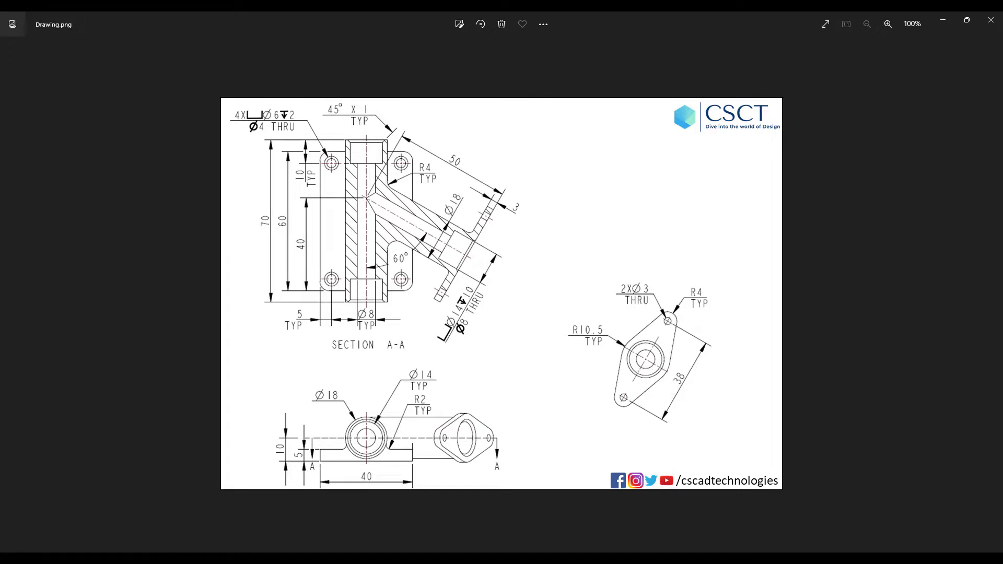
{"action": "key", "text": "alt+Tab"}
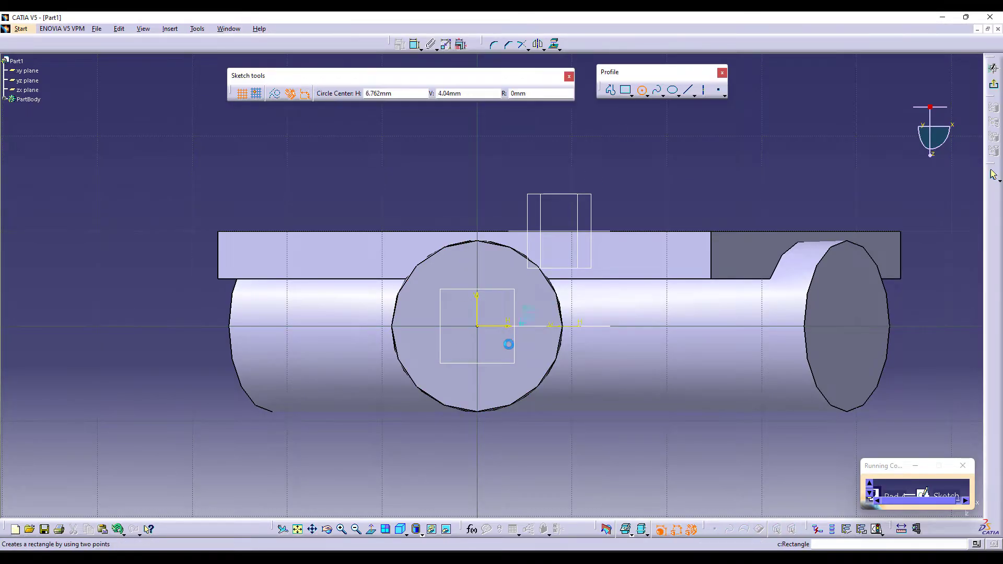
{"action": "left_click", "coordinate": [477, 325]}
{"action": "left_click", "coordinate": [398, 218]}
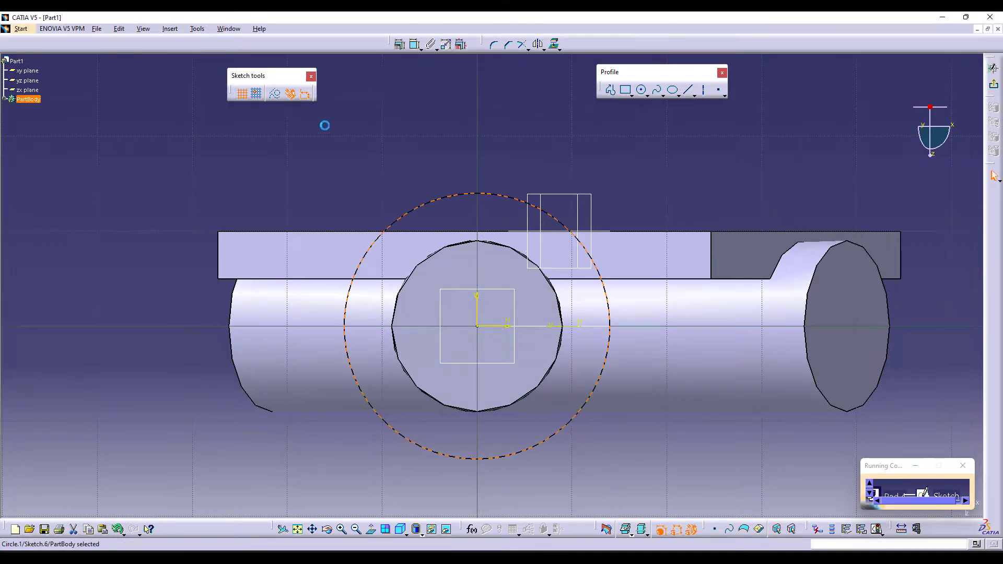
Dimension the central flange circle as a radius and set it to 10.5 mm.
{"action": "left_click", "coordinate": [415, 44]}
{"action": "left_click", "coordinate": [410, 135]}
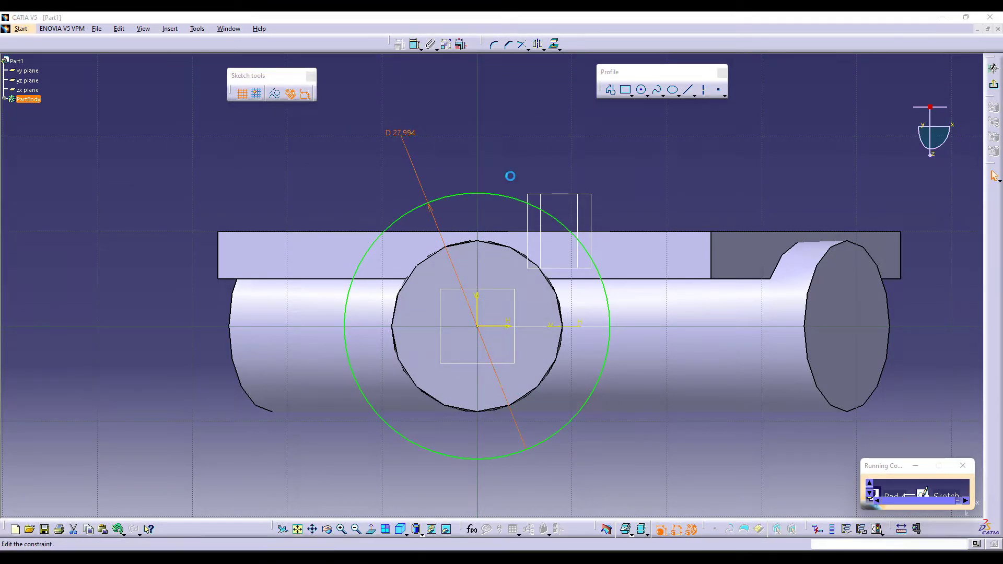
{"action": "left_click", "coordinate": [849, 474]}
{"action": "left_click", "coordinate": [830, 492]}
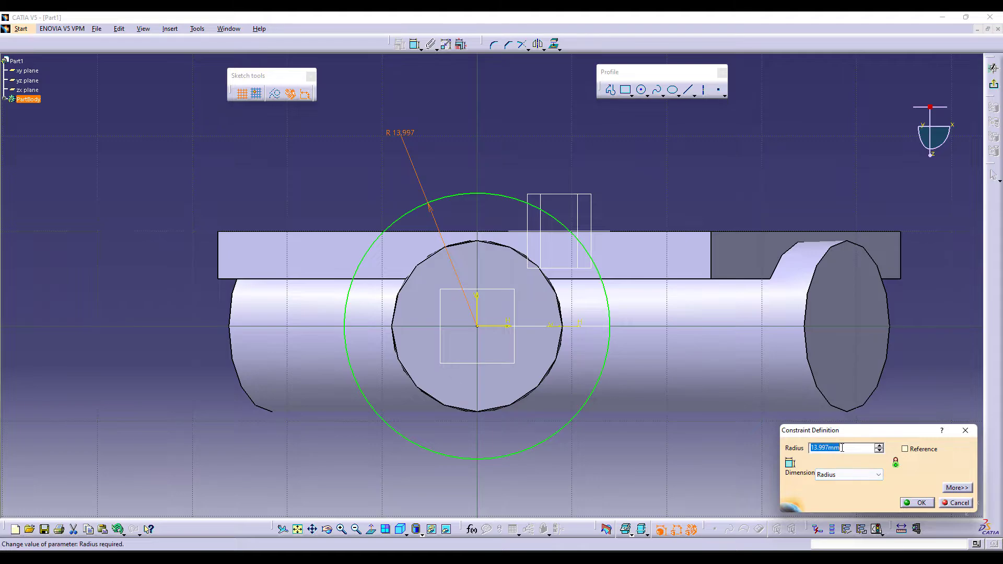
{"action": "key", "text": "Return"}
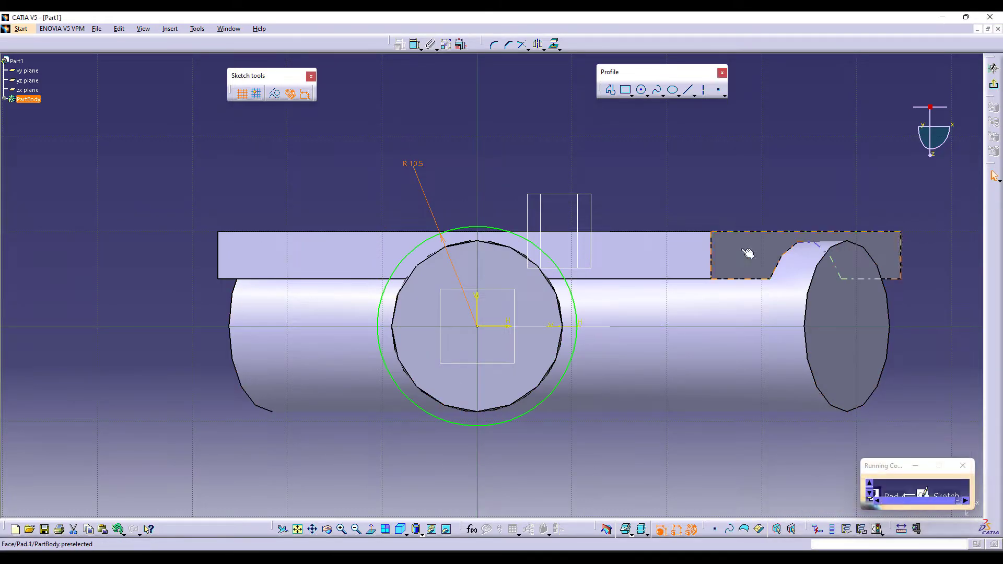
Check the flange ears in Drawing.png and draw a circle about 4.2 mm in radius on the horizontal axis, right of the central circle.
{"action": "key", "text": "alt+Tab"}
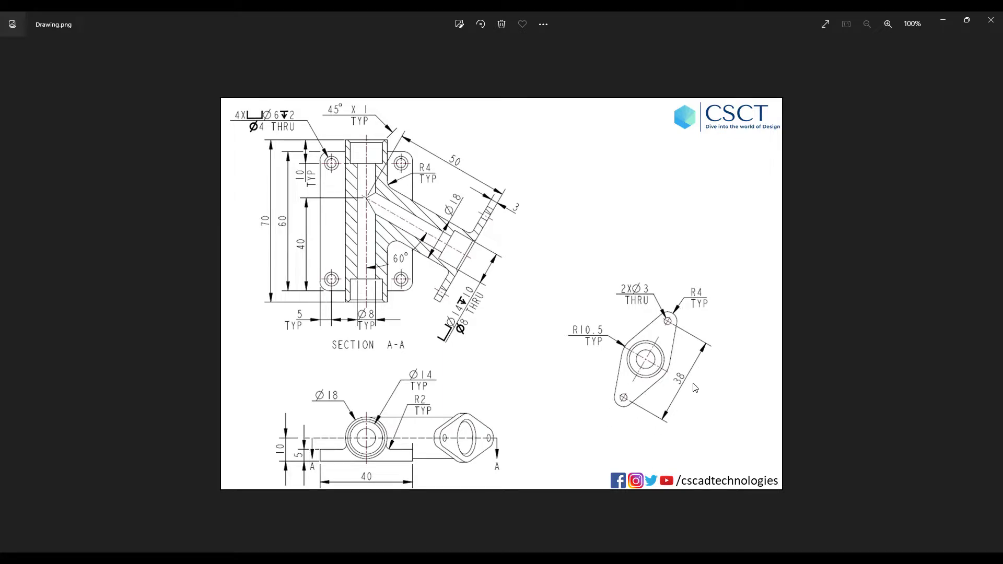
{"action": "left_click", "coordinate": [610, 558]}
{"action": "middle_click_drag", "start_coordinate": [532, 370], "coordinate": [532, 405]}
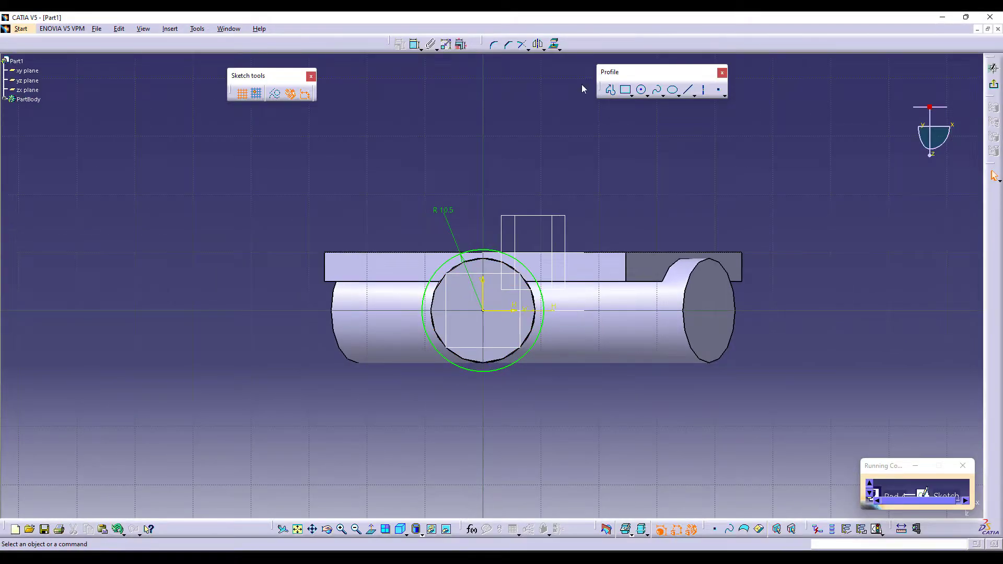
{"action": "left_click", "coordinate": [641, 89]}
{"action": "left_click", "coordinate": [602, 310]}
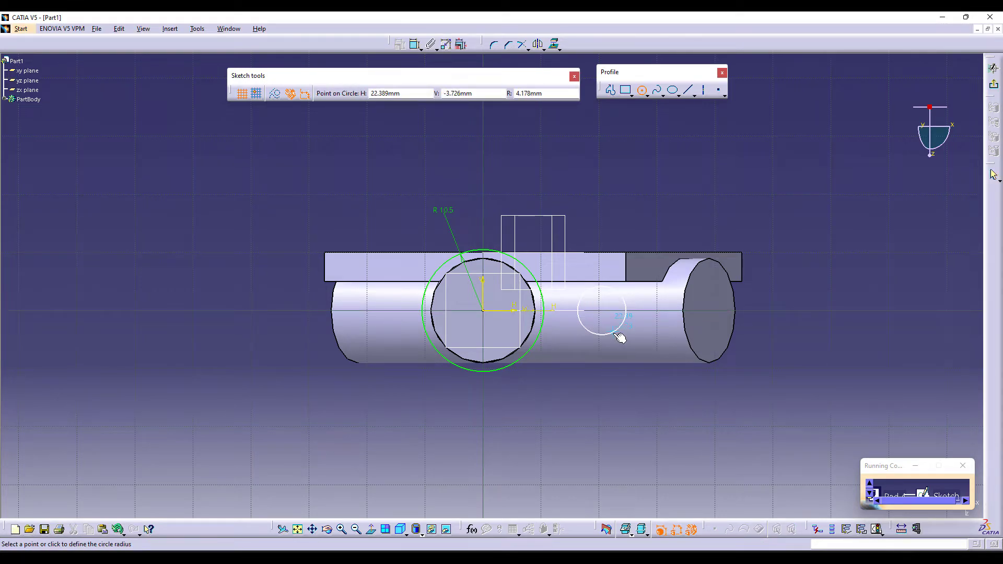
{"action": "left_click", "coordinate": [618, 330]}
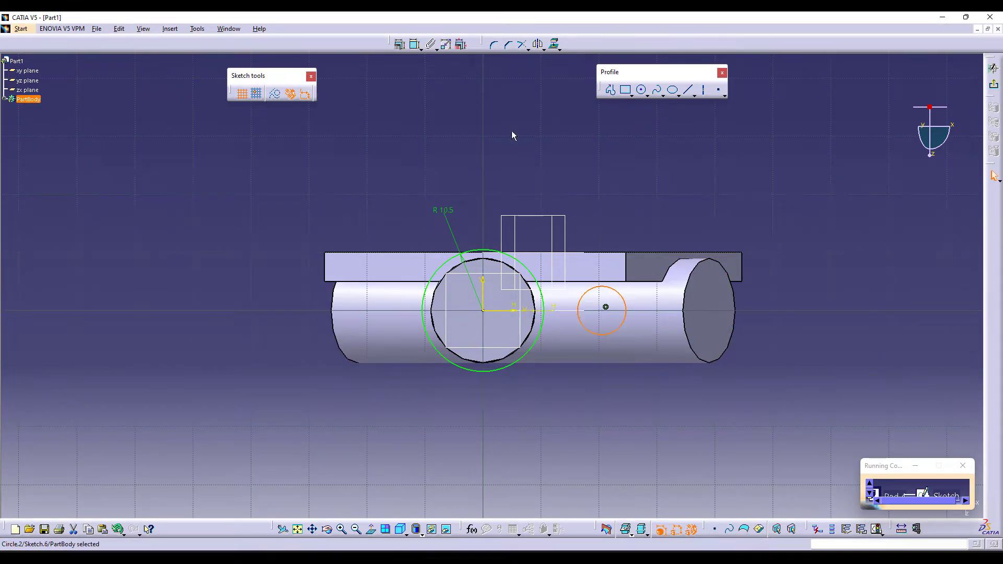
Dimension the small ear circle's radius and set it to 4 mm.
{"action": "left_click", "coordinate": [415, 45]}
{"action": "left_click", "coordinate": [646, 235]}
{"action": "double_click", "coordinate": [648, 232]}
{"action": "type", "text": "4"}
{"action": "key", "text": "Return"}
Mirror the 4 mm radius ear circle about the sketch's vertical axis.
{"action": "left_click", "coordinate": [618, 328]}
{"action": "left_click", "coordinate": [539, 45]}
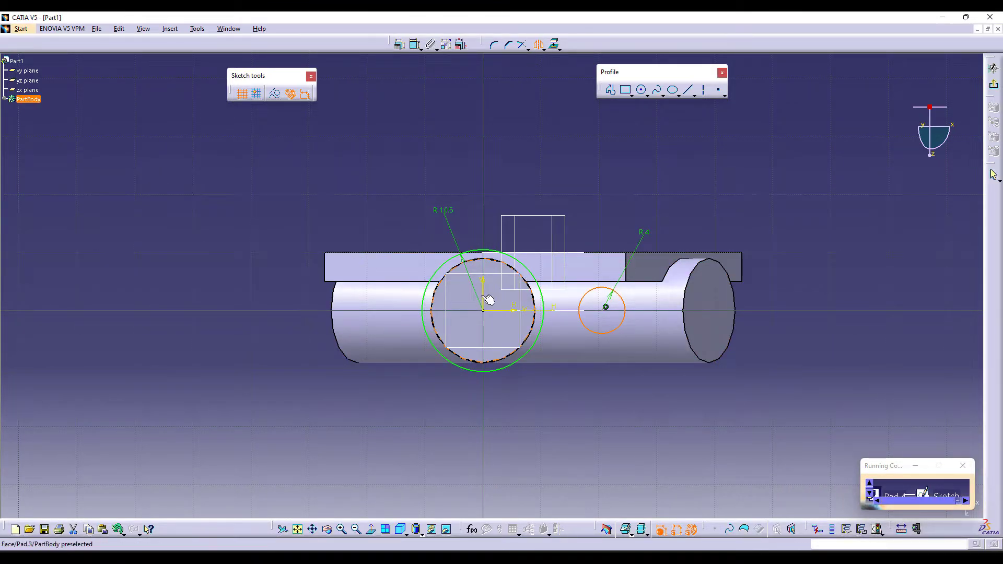
{"action": "left_click", "coordinate": [483, 291]}
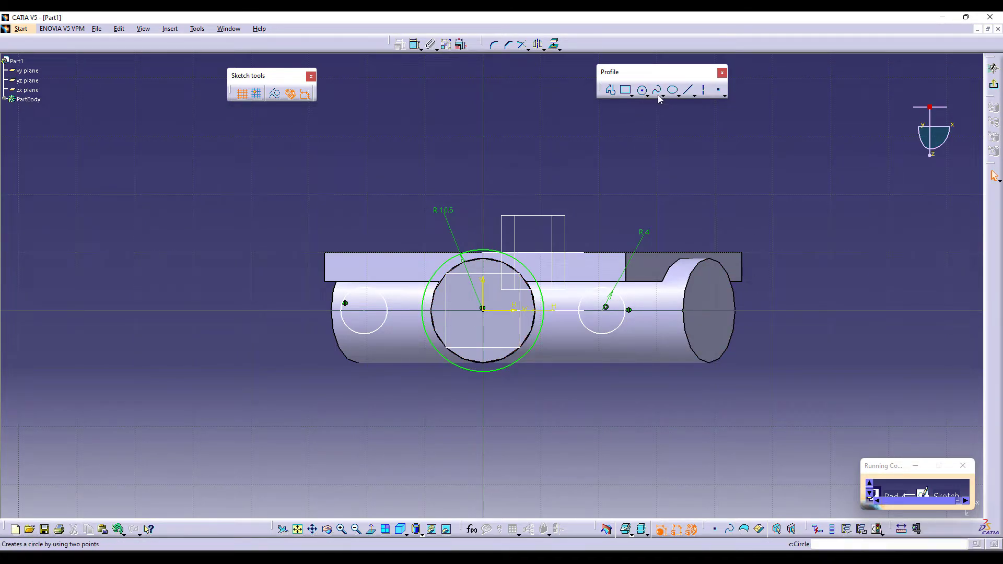
Draw bi-tangent lines joining the upper sides of both ear circles to the central circle.
{"action": "left_click", "coordinate": [693, 95]}
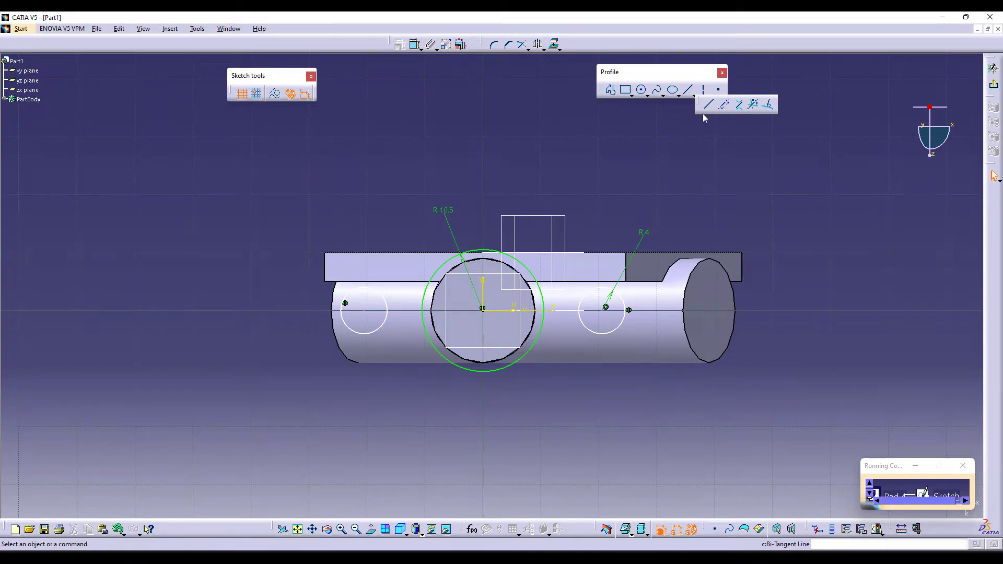
{"action": "left_click", "coordinate": [737, 104]}
{"action": "left_click", "coordinate": [352, 289]}
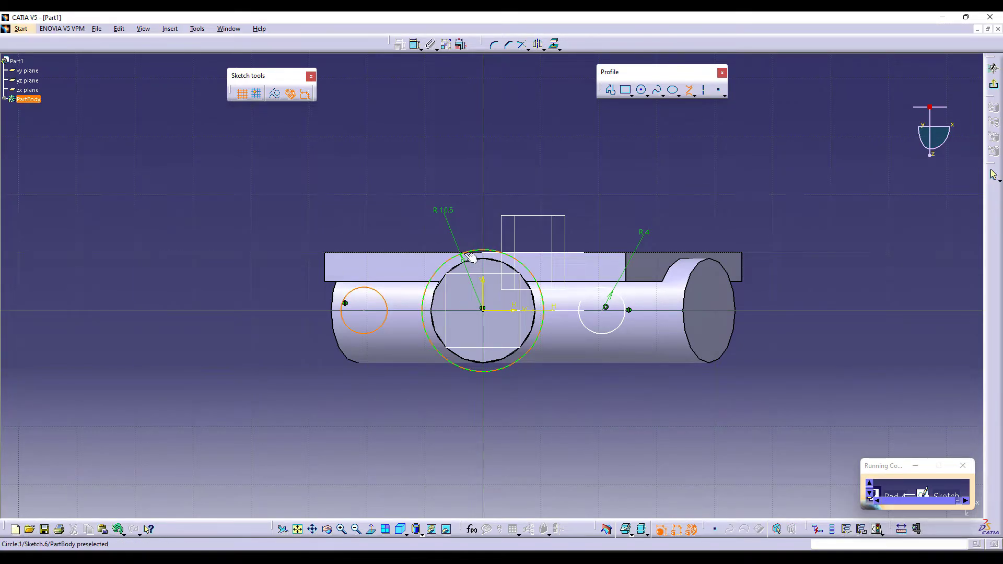
{"action": "left_click", "coordinate": [465, 249]}
{"action": "left_click", "coordinate": [689, 93]}
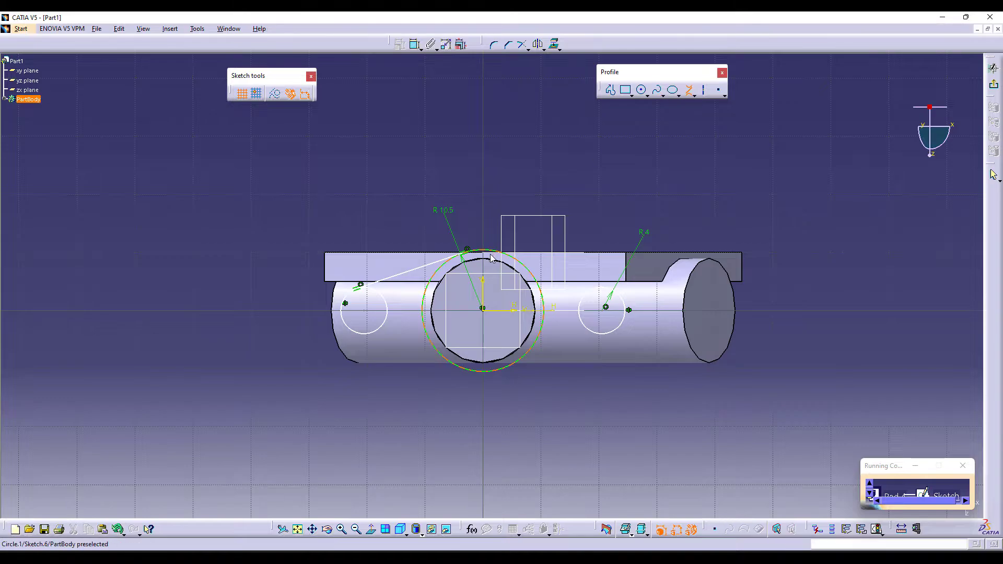
{"action": "left_click", "coordinate": [503, 253]}
{"action": "left_click", "coordinate": [614, 288]}
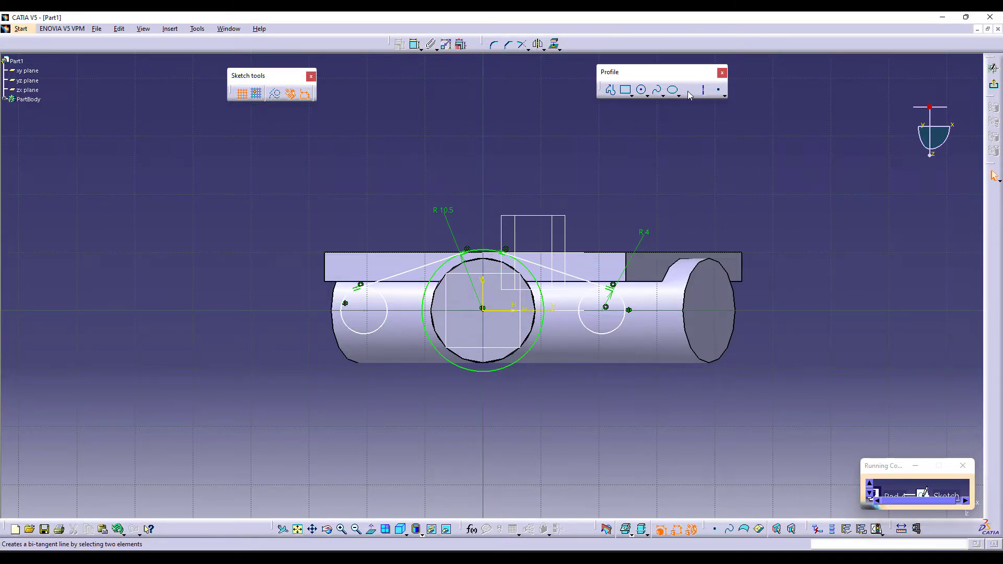
Draw bi-tangent lines joining the lower sides of both ear circles to the central circle.
{"action": "left_click", "coordinate": [616, 337]}
{"action": "left_click", "coordinate": [499, 372]}
{"action": "left_click", "coordinate": [463, 370]}
{"action": "left_click", "coordinate": [353, 329]}
{"action": "key", "text": "Escape"}
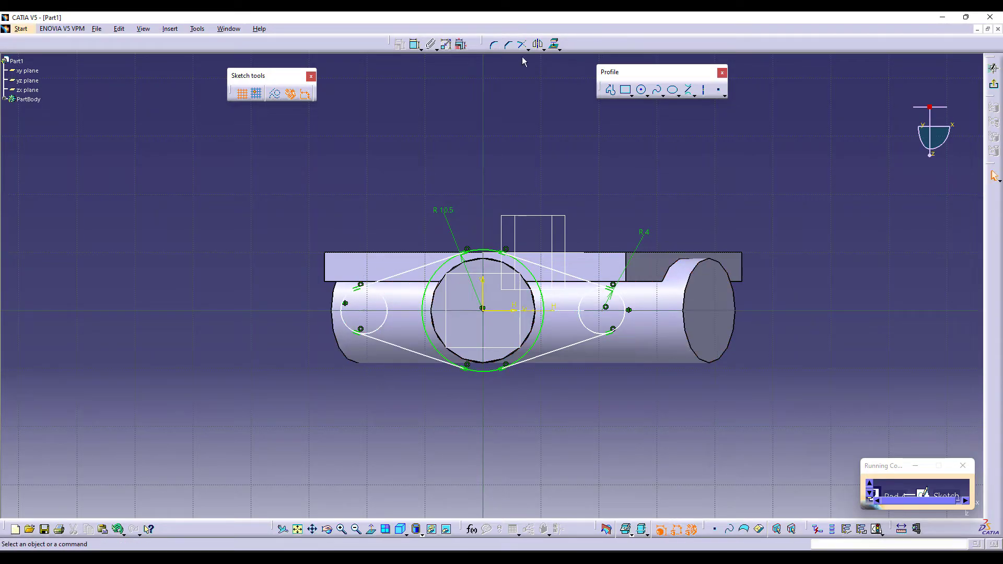
Quick-trim the inner arcs of the central and ear circles to leave a single closed flange outline.
{"action": "left_click", "coordinate": [528, 48]}
{"action": "left_click", "coordinate": [536, 90]}
{"action": "left_click", "coordinate": [437, 283]}
{"action": "left_click", "coordinate": [389, 320]}
{"action": "left_click", "coordinate": [582, 315]}
{"action": "mouse_move", "coordinate": [600, 397]}
{"action": "middle_mouse_down"}
{"action": "mouse_move", "coordinate": [603, 420]}
{"action": "mouse_move", "coordinate": [784, 106]}
{"action": "middle_mouse_up"}
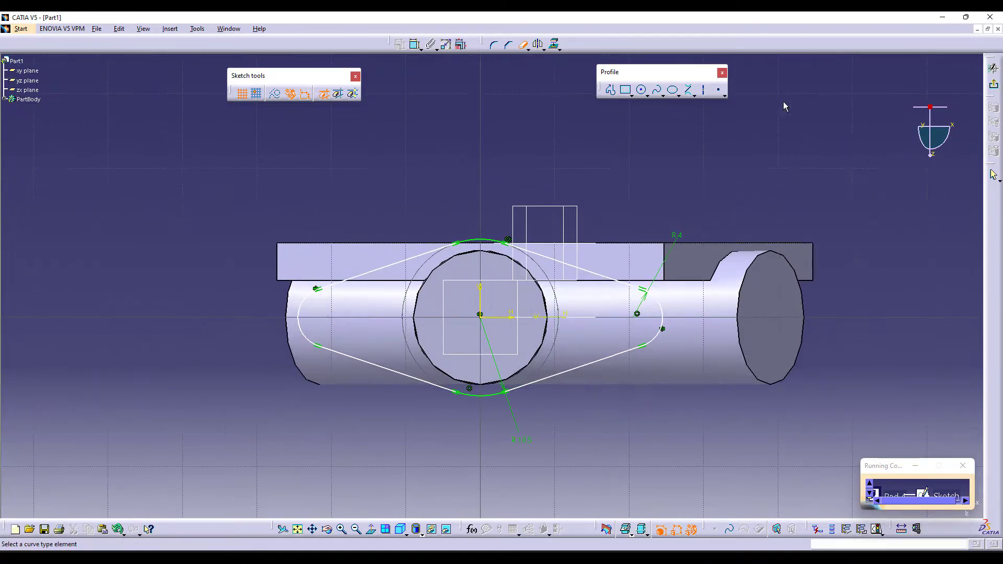
Dimension the distance between the two ear arc centres and set it to 38 mm.
{"action": "left_click", "coordinate": [415, 44]}
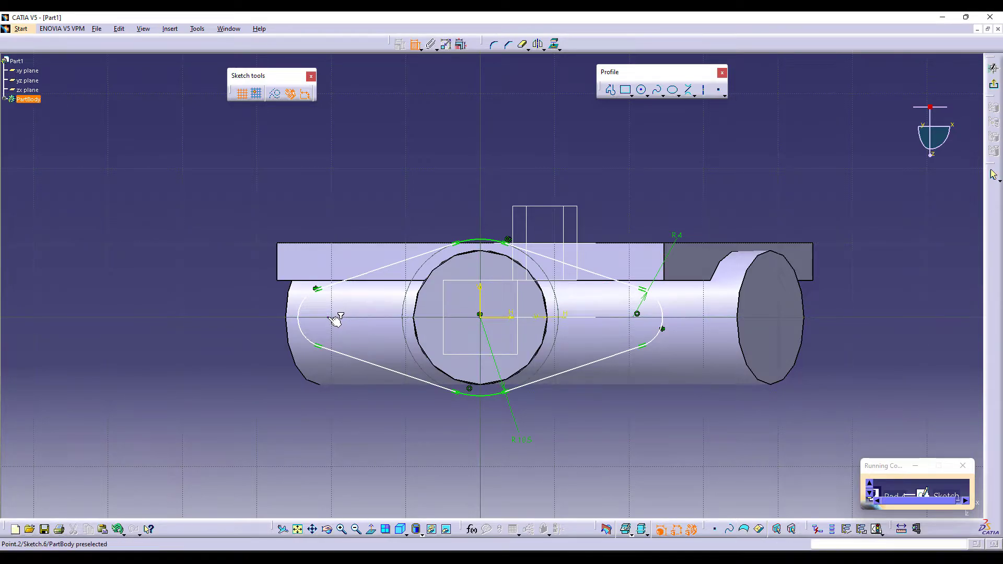
{"action": "left_click", "coordinate": [641, 316]}
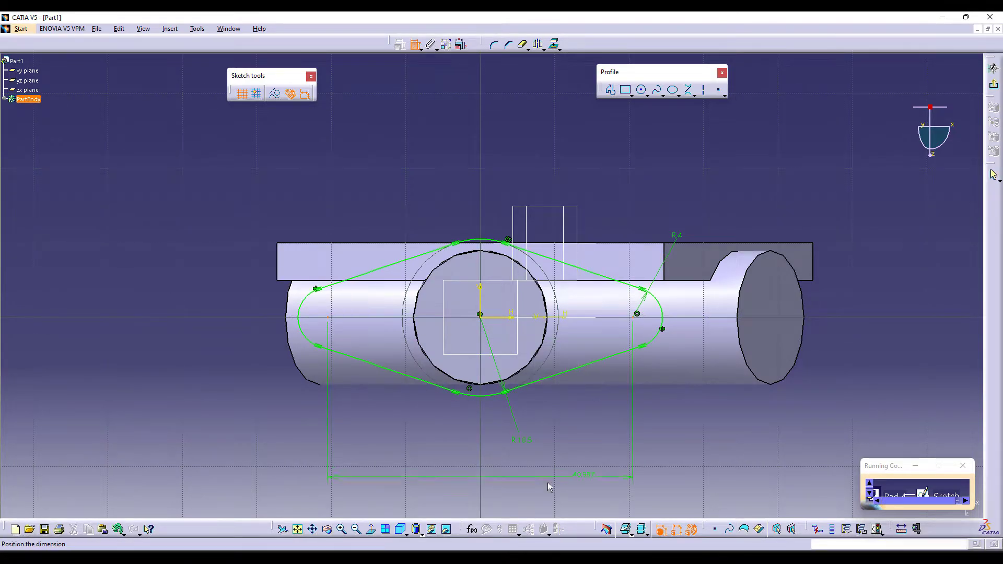
{"action": "left_click", "coordinate": [493, 489]}
{"action": "double_click", "coordinate": [489, 489]}
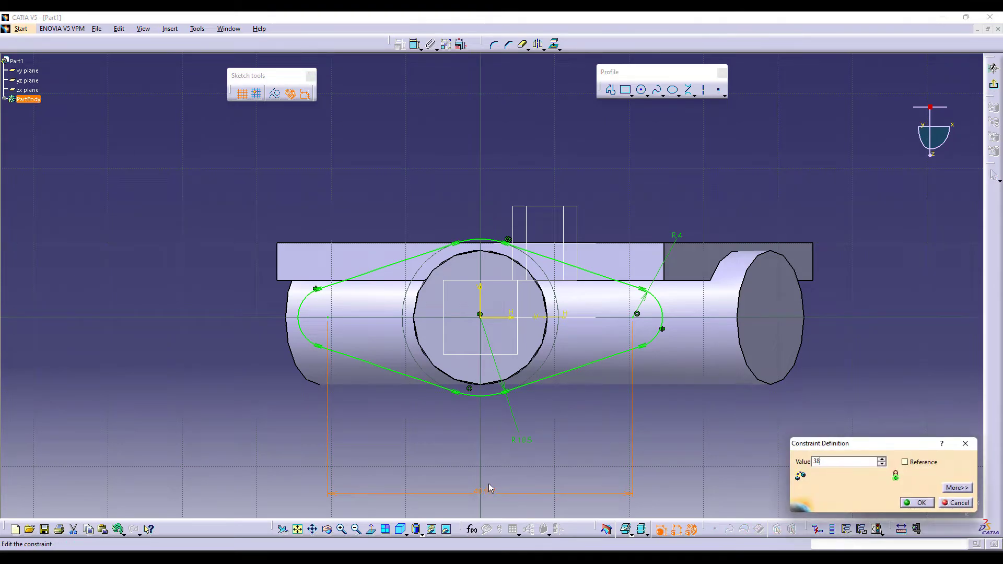
Finish the flange sketch and pad it in the reversed direction up to the plane of the branch pipe's end face.
{"action": "left_click", "coordinate": [993, 84]}
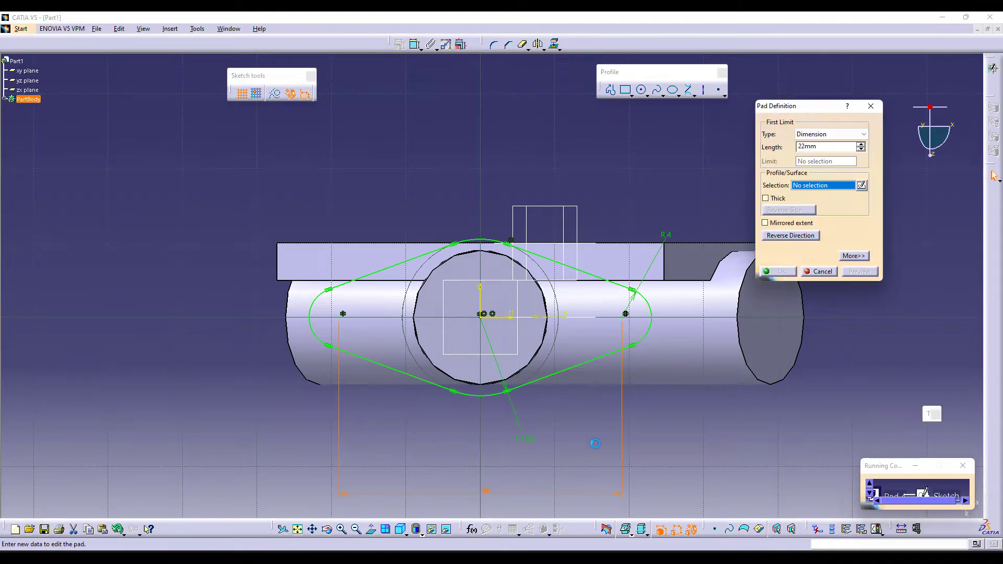
{"action": "middle_click_drag", "start_coordinate": [600, 423], "coordinate": [500, 325]}
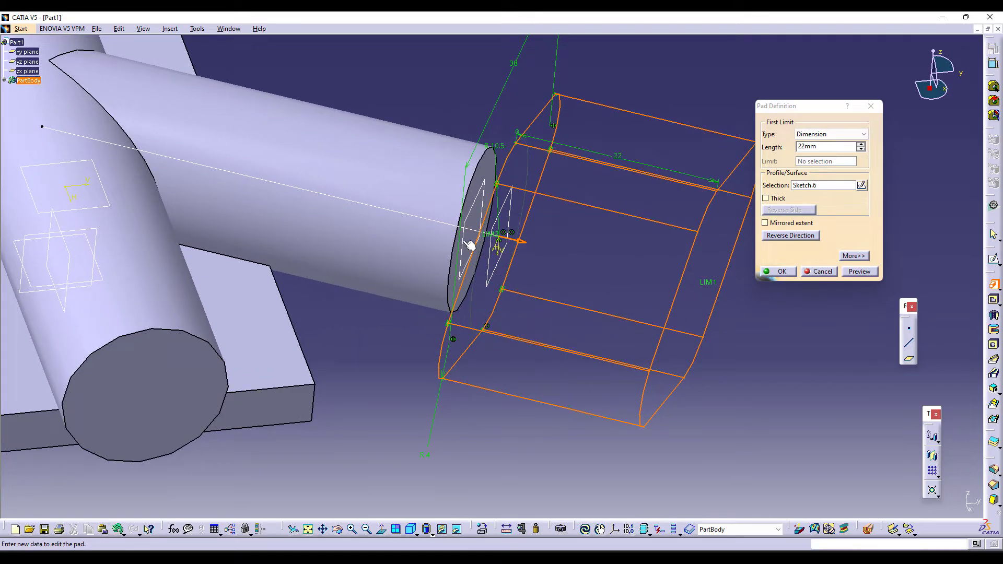
{"action": "left_click", "coordinate": [524, 242]}
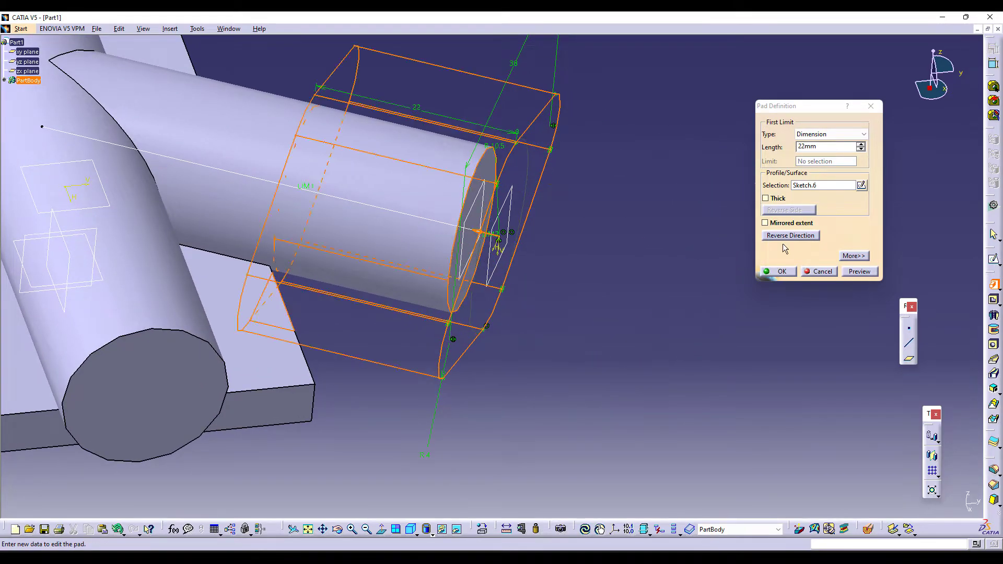
{"action": "left_click", "coordinate": [836, 134]}
{"action": "left_click", "coordinate": [827, 168]}
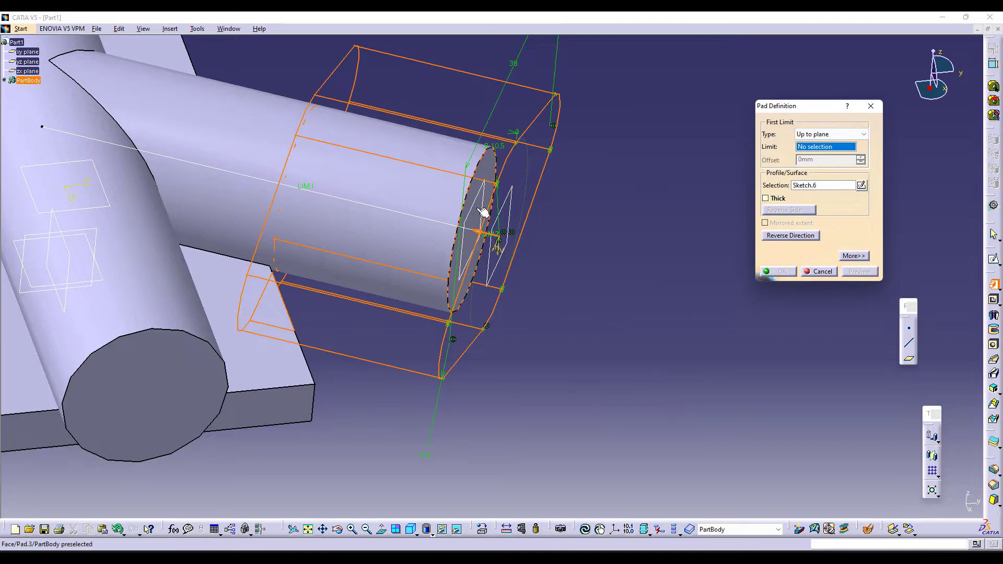
{"action": "left_click", "coordinate": [488, 175]}
{"action": "left_click", "coordinate": [787, 272]}
{"action": "middle_click_drag", "start_coordinate": [667, 252], "coordinate": [599, 277]}
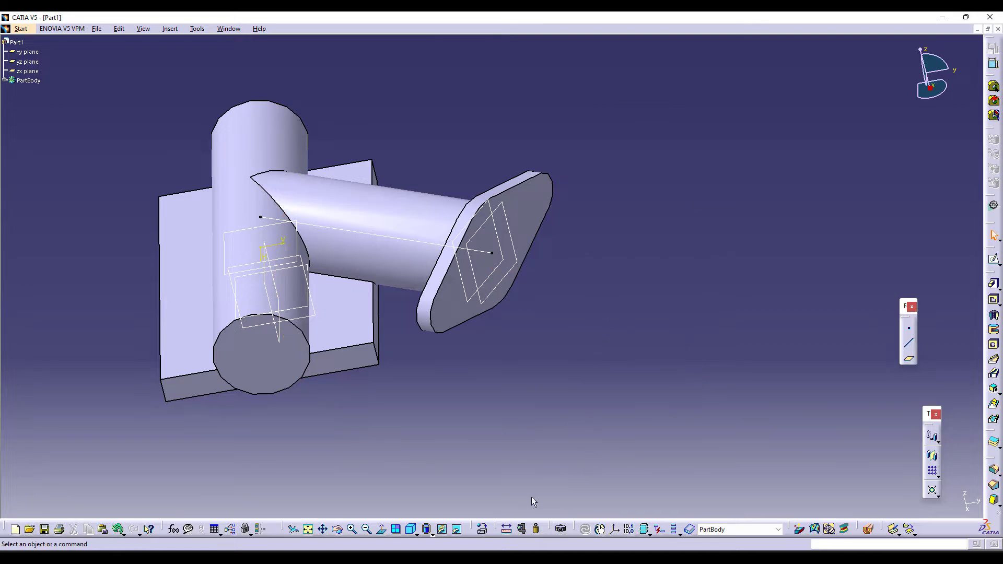
Consult Drawing.png for the bore, and start a Groove with a new sketch on the horizontal plane through the main pipe's axis.
{"action": "left_click", "coordinate": [411, 529]}
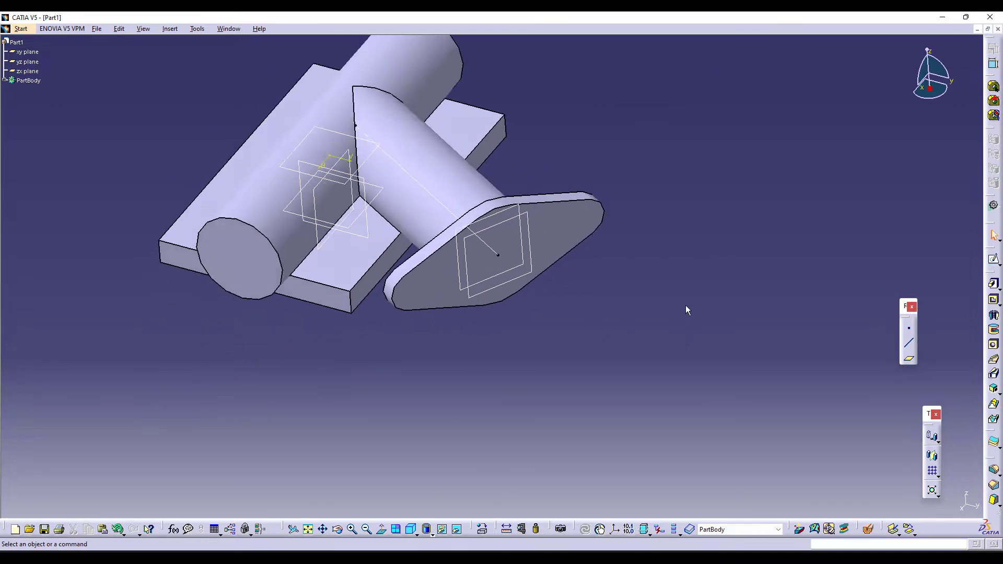
{"action": "middle_click_drag", "start_coordinate": [649, 329], "coordinate": [742, 377]}
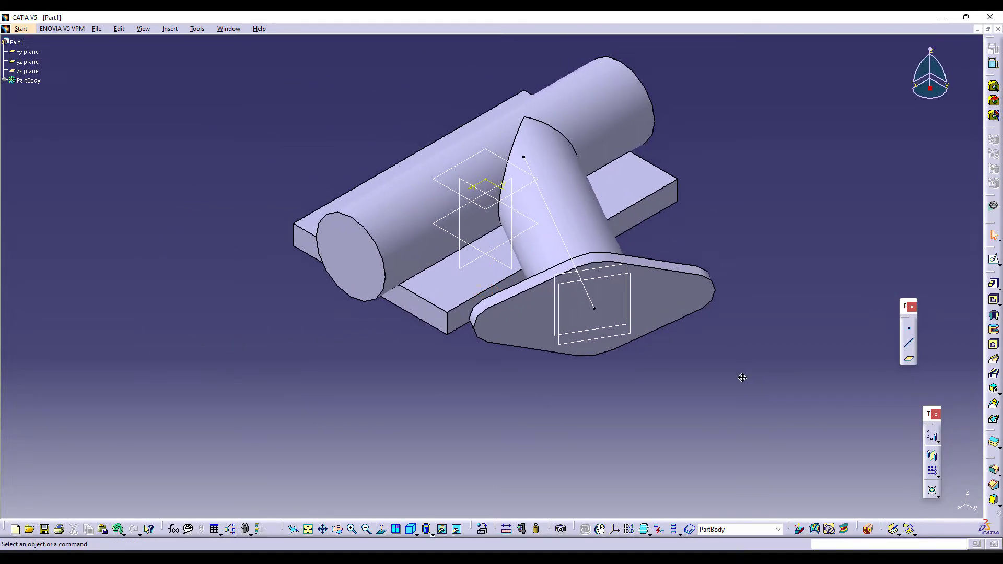
{"action": "key", "text": "alt+Tab"}
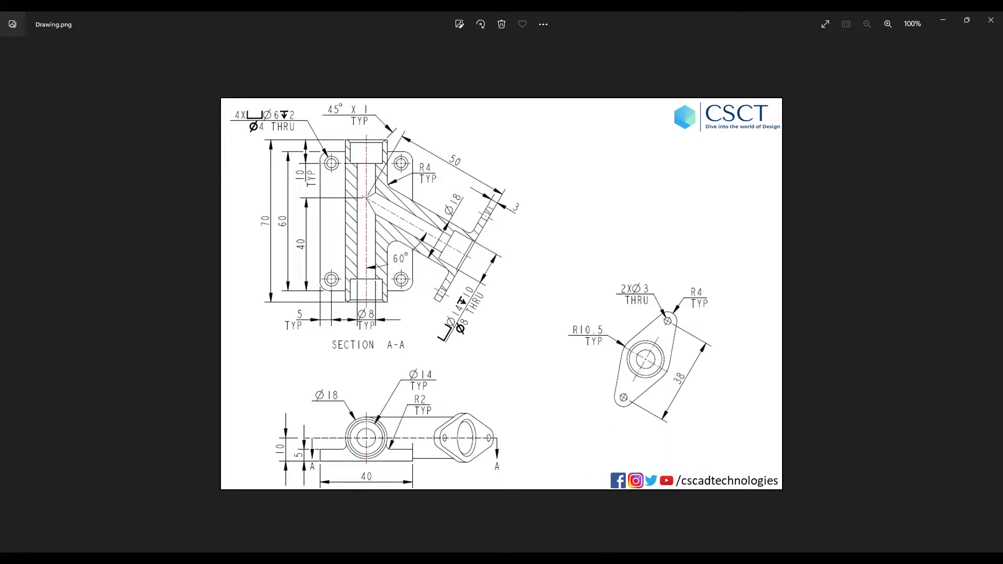
{"action": "key", "text": "alt+Tab"}
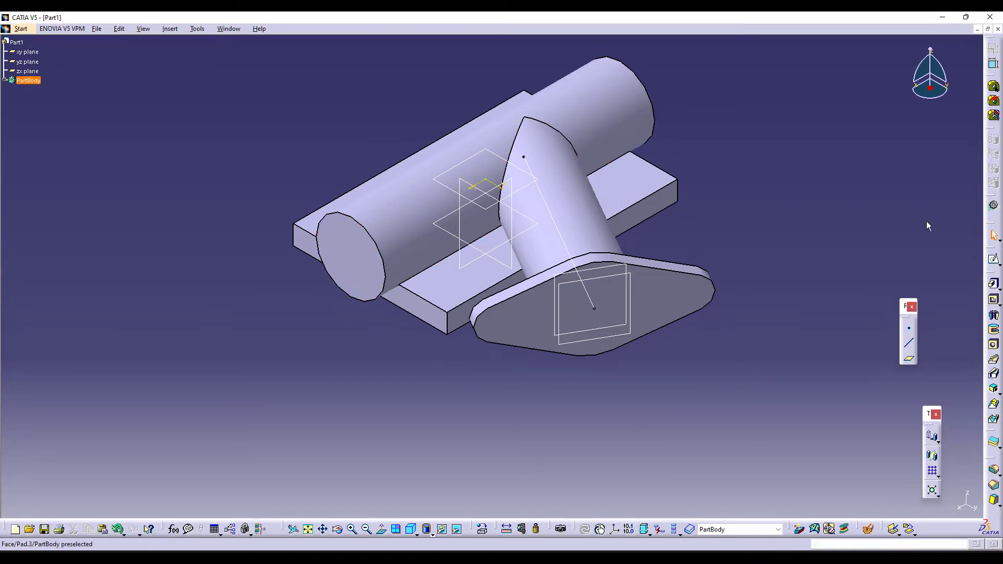
{"action": "left_click", "coordinate": [994, 330]}
{"action": "left_click", "coordinate": [945, 415]}
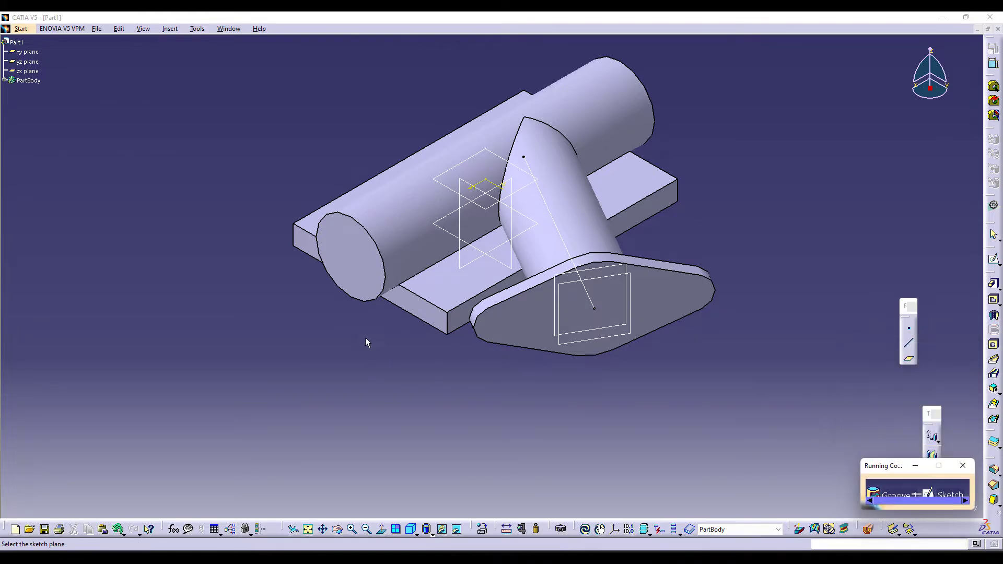
{"action": "left_click", "coordinate": [444, 184]}
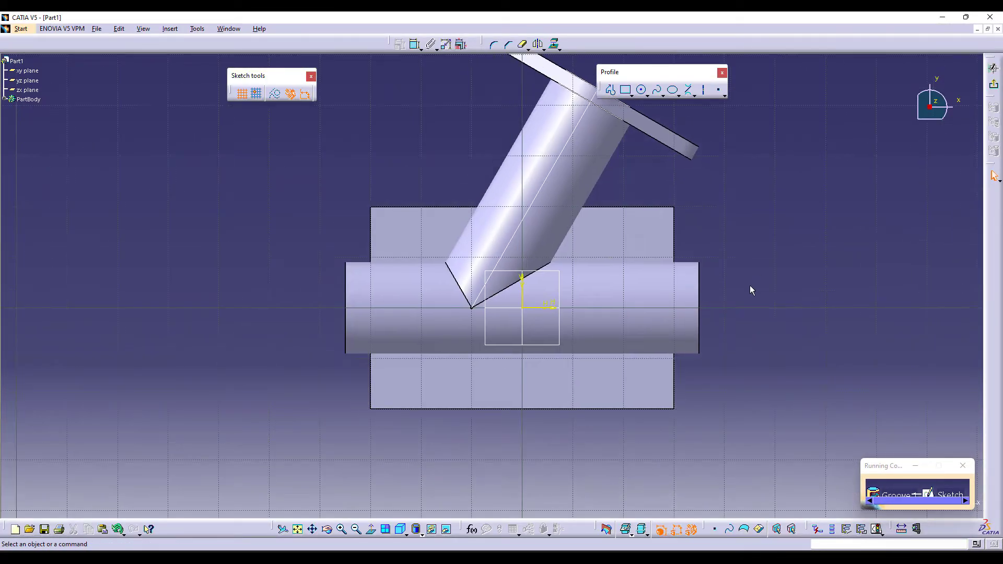
Project both end edges of the main pipe into the sketch and convert them to construction elements.
{"action": "left_click", "coordinate": [539, 43]}
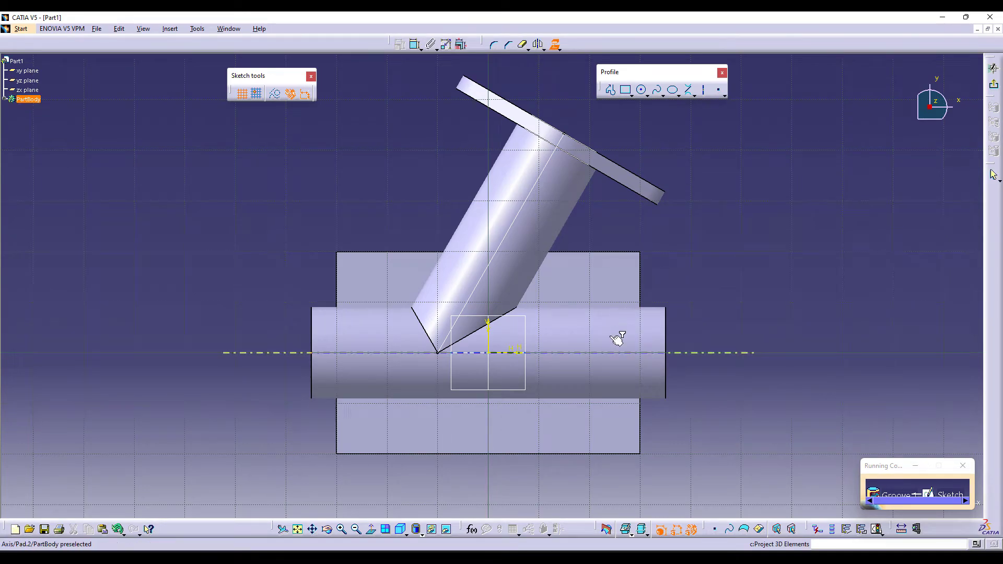
{"action": "left_click", "coordinate": [671, 325]}
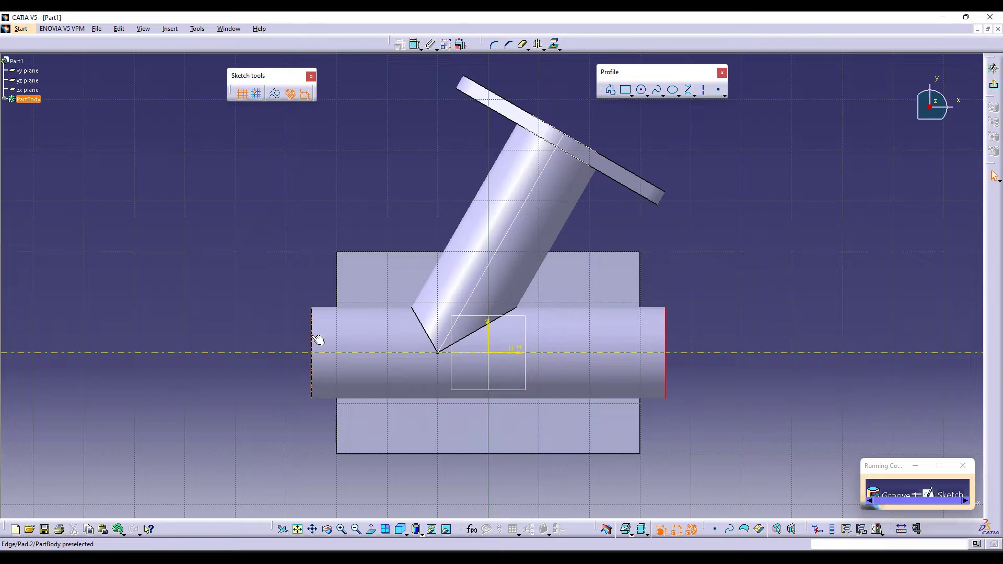
{"action": "left_click", "coordinate": [266, 89]}
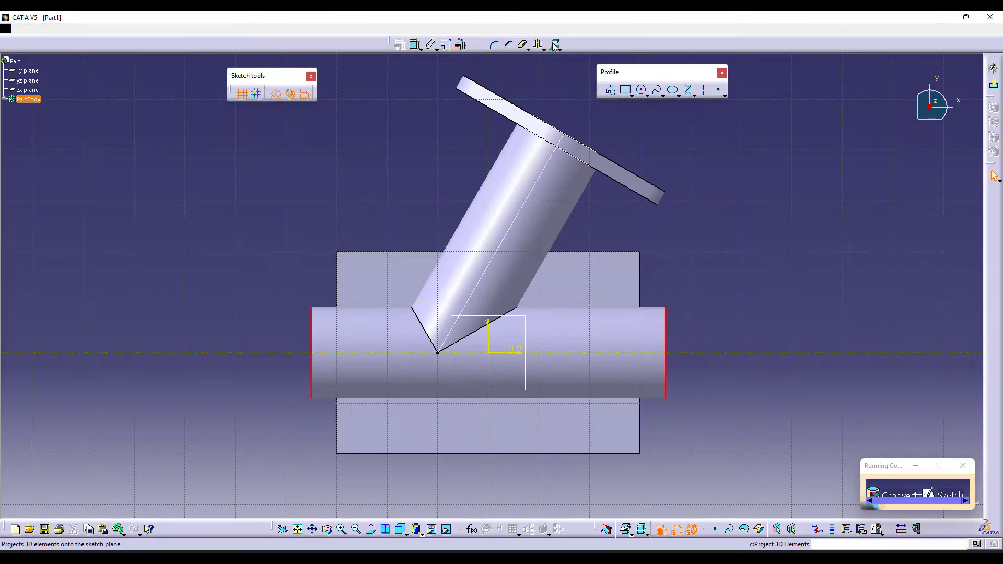
{"action": "left_click", "coordinate": [767, 218]}
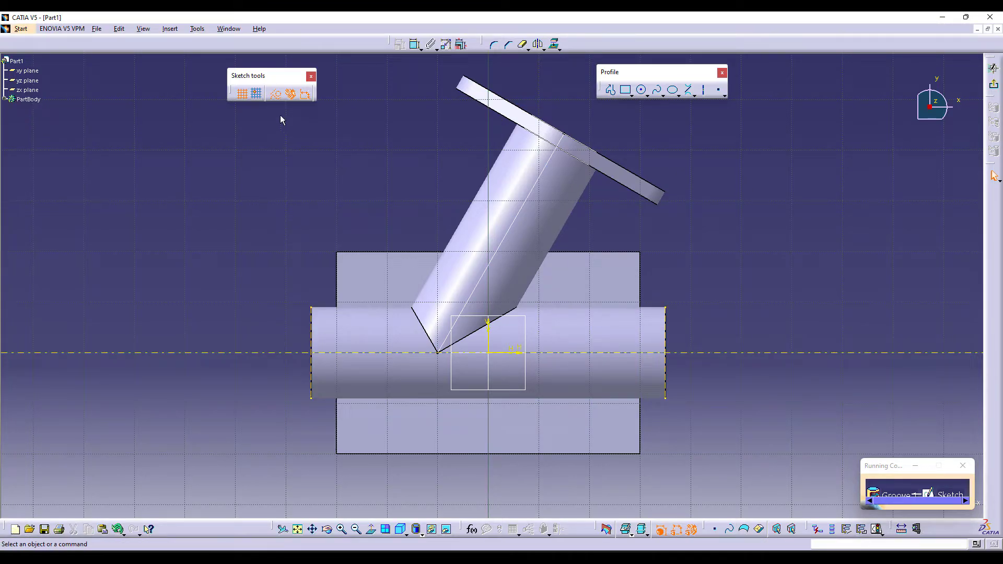
Draw a stepped half-profile above the main pipe's axis, spanning both ends, with wider end steps about 5.2 mm in radius.
{"action": "left_click", "coordinate": [610, 89]}
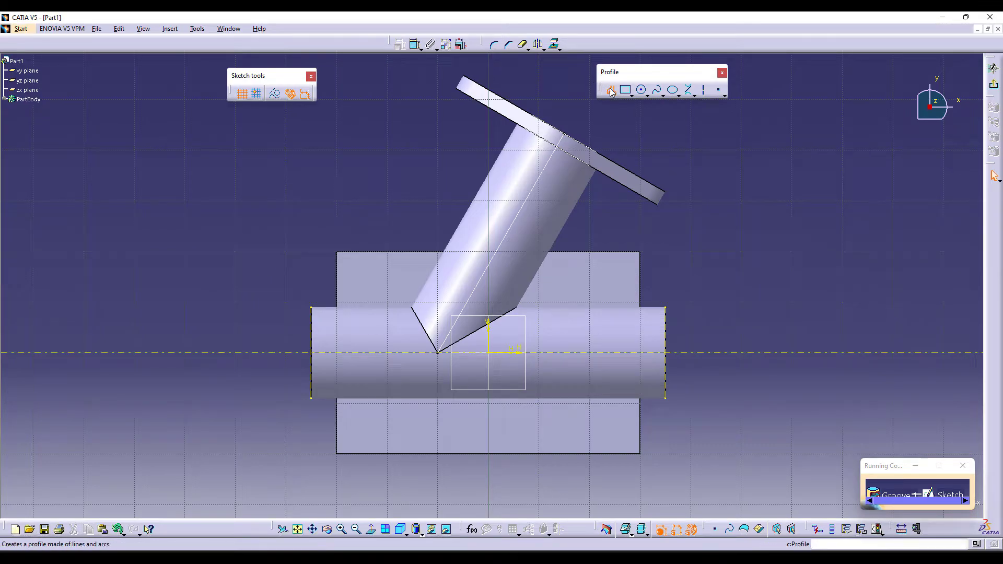
{"action": "left_click", "coordinate": [670, 323]}
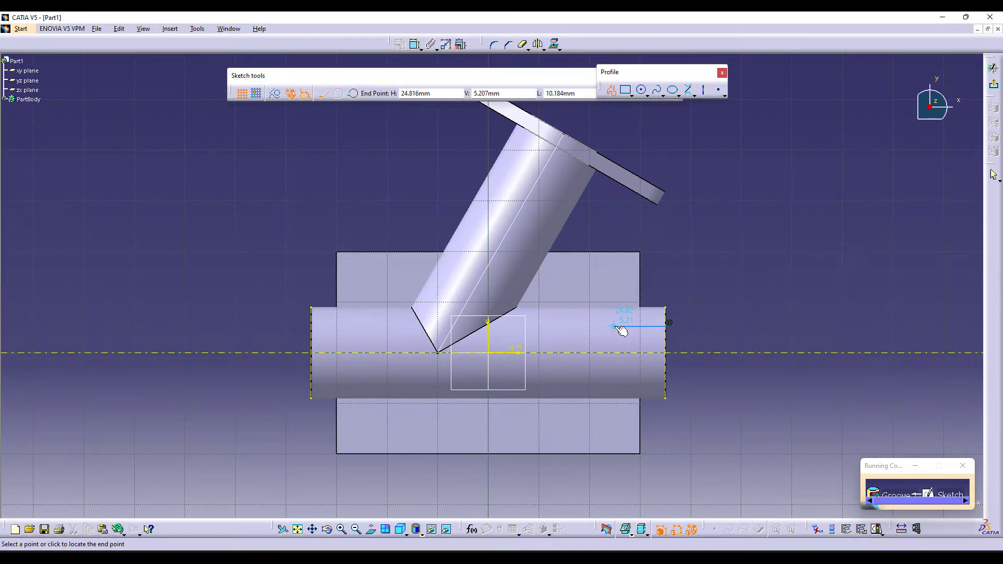
{"action": "left_click", "coordinate": [614, 342]}
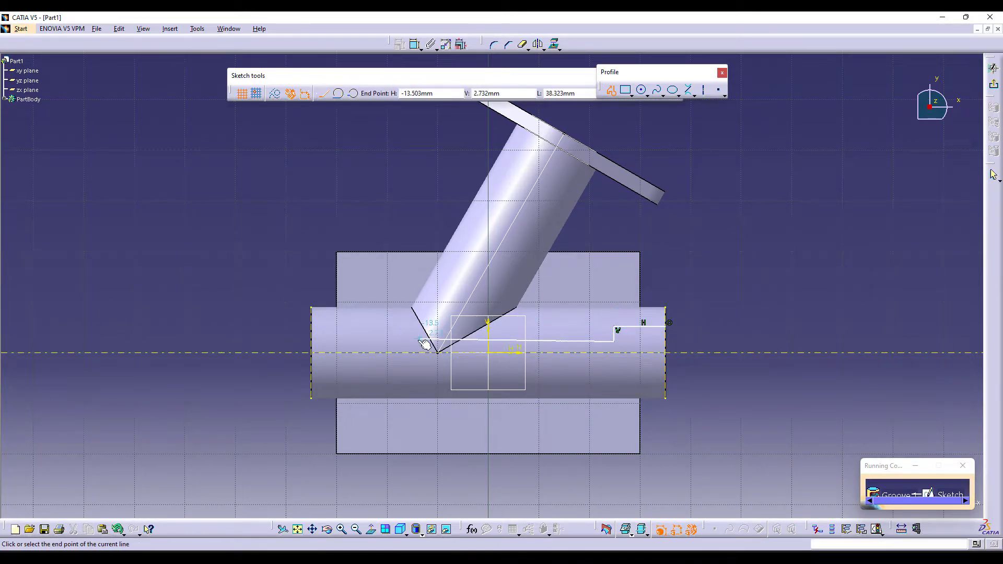
{"action": "left_click", "coordinate": [373, 342]}
{"action": "left_click", "coordinate": [373, 325]}
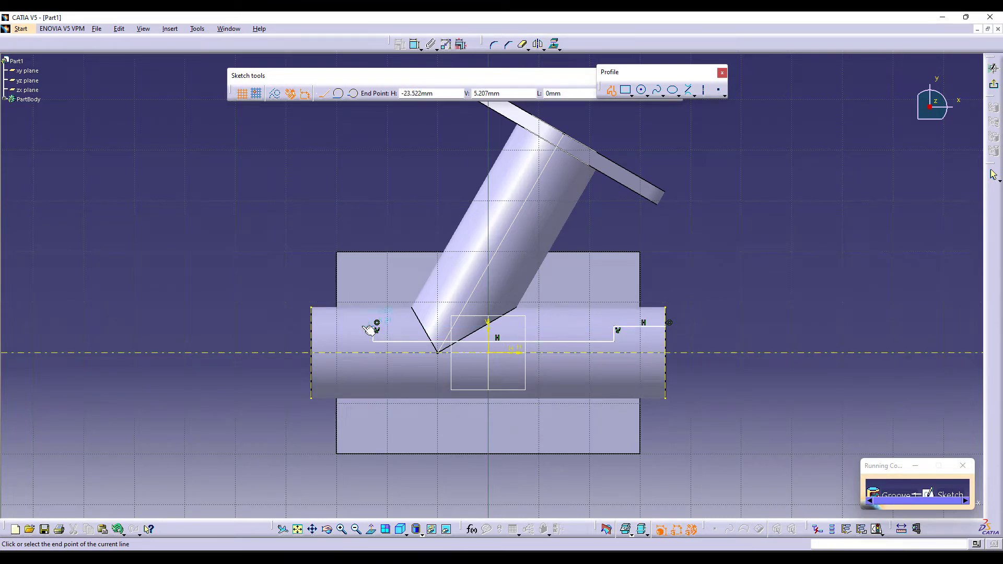
{"action": "left_click", "coordinate": [312, 324]}
{"action": "left_click", "coordinate": [340, 365]}
{"action": "left_click", "coordinate": [667, 353]}
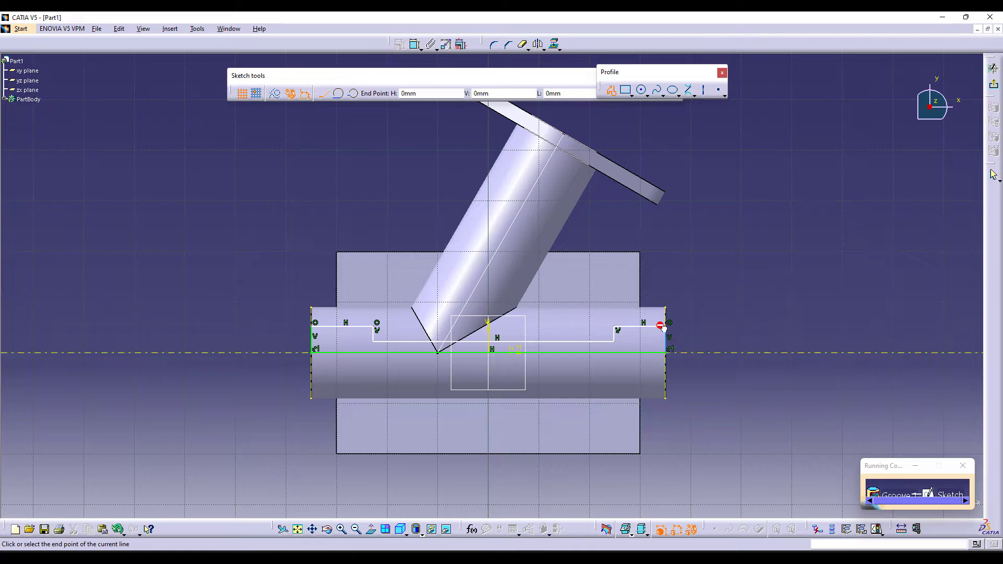
{"action": "double_click", "coordinate": [664, 328]}
Apply a coincidence constraint to the groove profile's start and end points at the positive-X end.
{"action": "middle_click_drag", "start_coordinate": [697, 341], "coordinate": [732, 250], "text": "ctrl"}
{"action": "middle_click_drag", "start_coordinate": [806, 315], "coordinate": [282, 137]}
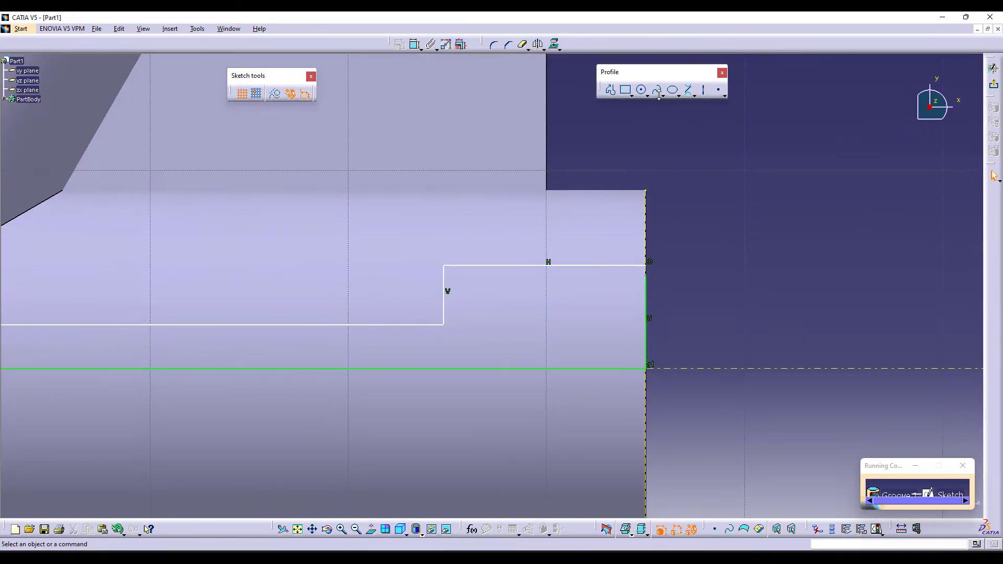
{"action": "left_click", "coordinate": [415, 44]}
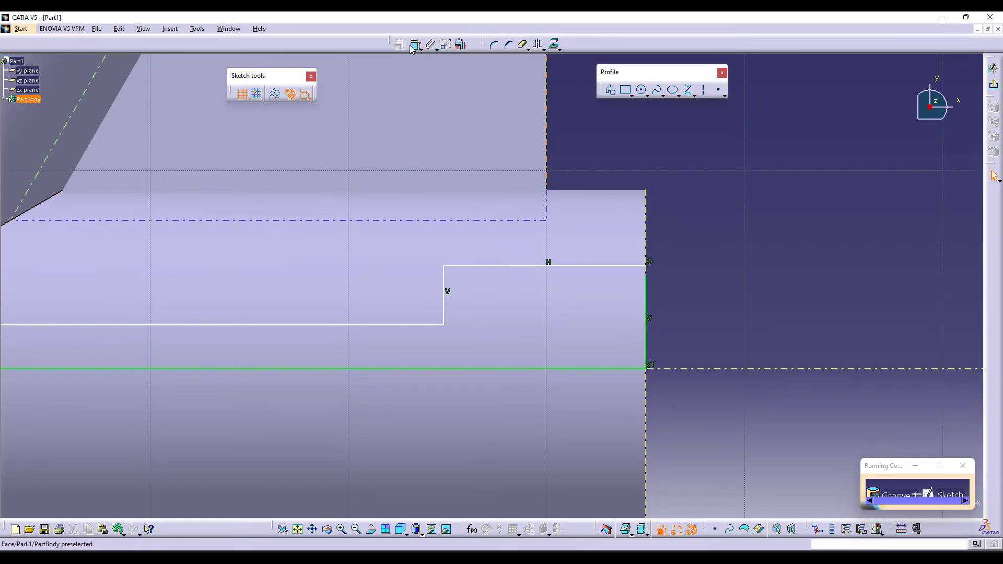
{"action": "left_click", "coordinate": [649, 269]}
{"action": "right_click", "coordinate": [709, 195]}
{"action": "left_click", "coordinate": [741, 274]}
{"action": "middle_click_drag", "start_coordinate": [864, 254], "coordinate": [814, 345], "text": "ctrl"}
{"action": "middle_click_drag", "start_coordinate": [559, 302], "coordinate": [791, 302]}
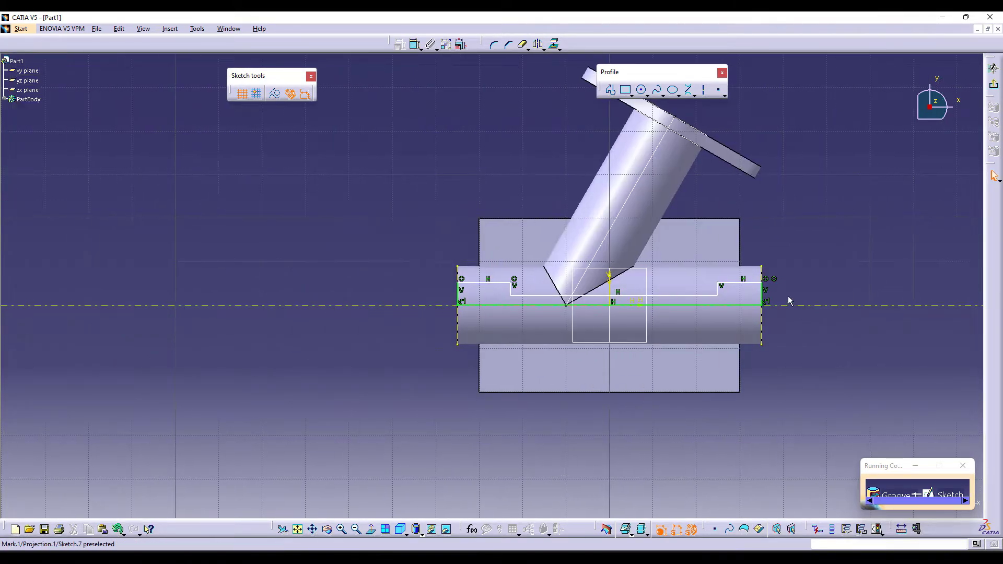
Check the bore sizes in Drawing.png and dimension the positive-X counterbore's depth at 10 mm.
{"action": "middle_click_drag", "start_coordinate": [501, 309], "coordinate": [505, 219], "text": "ctrl"}
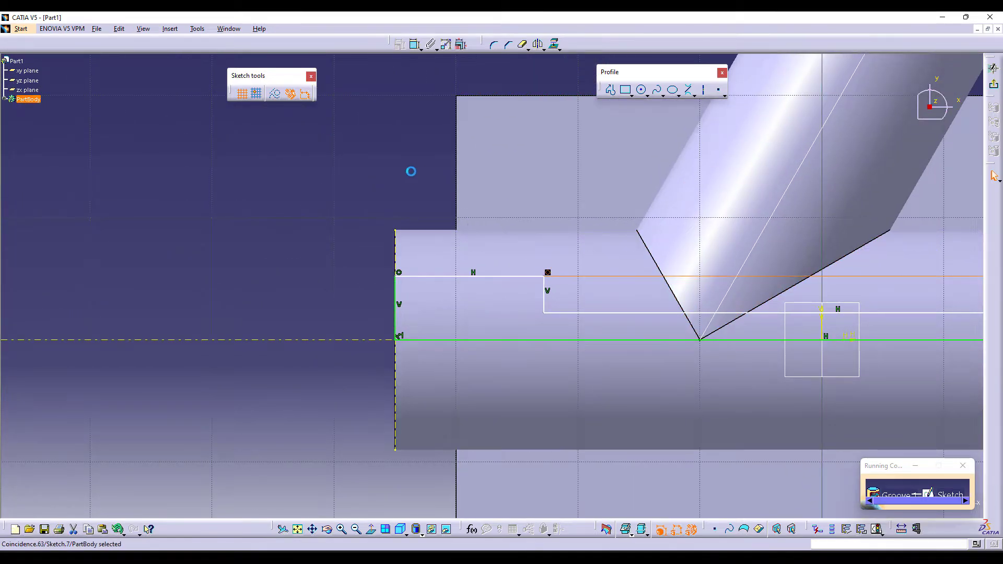
{"action": "middle_click_drag", "start_coordinate": [410, 169], "coordinate": [399, 206], "text": "ctrl"}
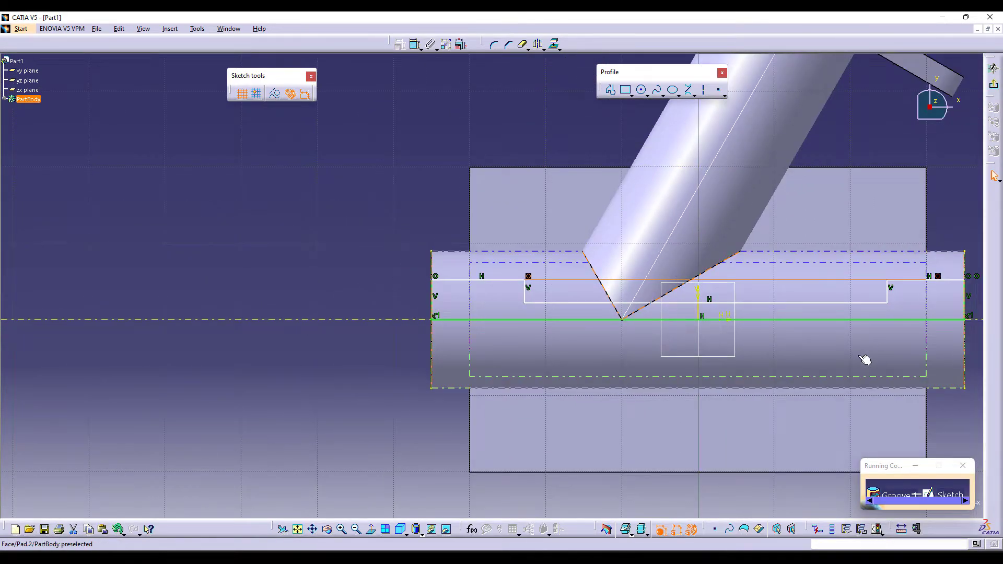
{"action": "middle_click_drag", "start_coordinate": [864, 360], "coordinate": [672, 345]}
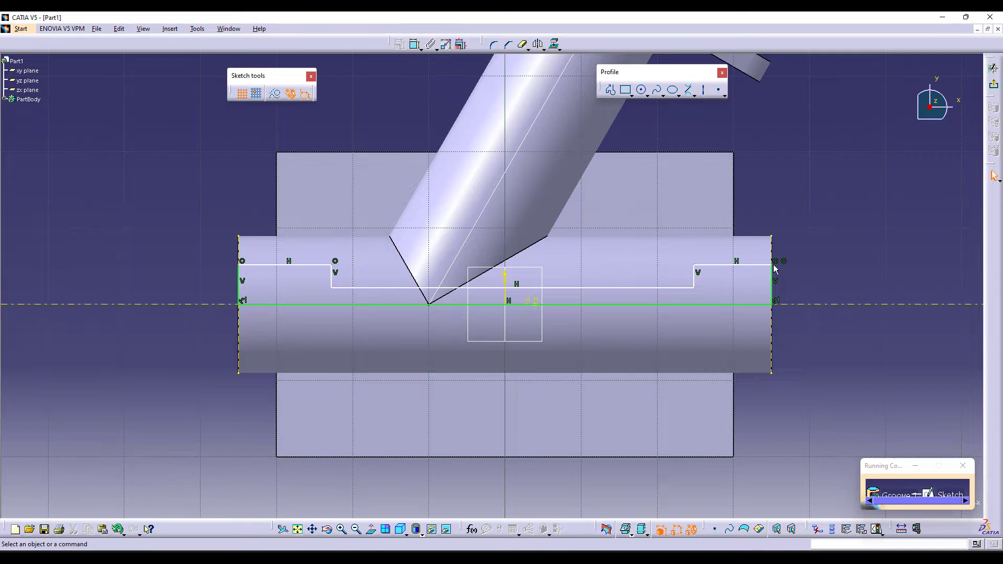
{"action": "key", "text": "alt+Tab"}
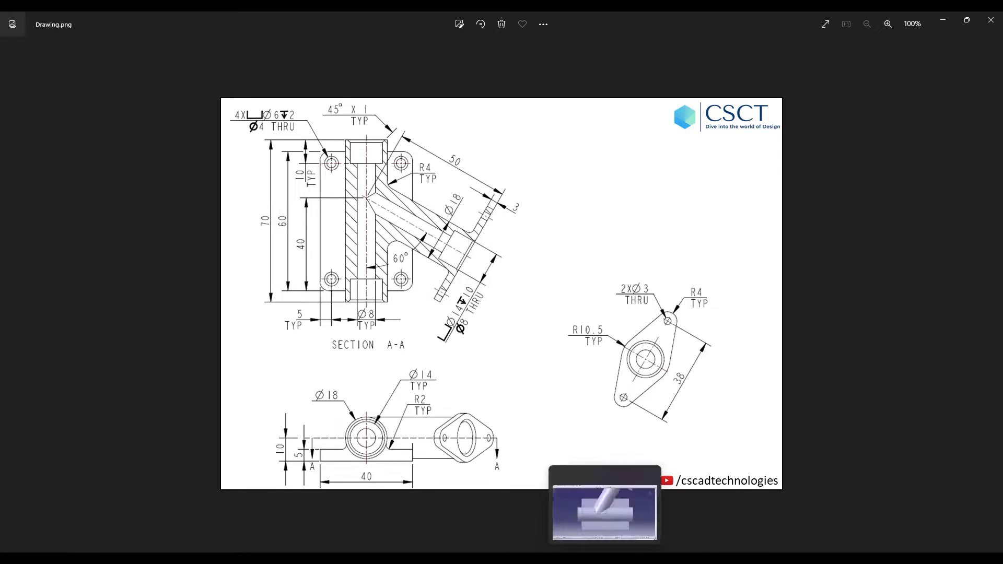
{"action": "key", "text": "alt+Tab"}
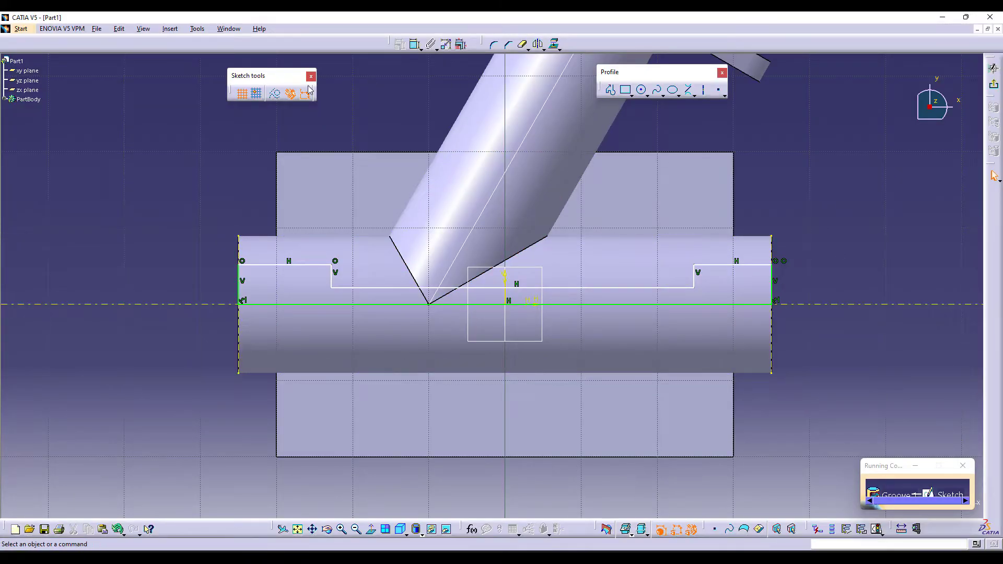
{"action": "left_click", "coordinate": [415, 44]}
{"action": "left_click", "coordinate": [699, 265]}
{"action": "left_click", "coordinate": [778, 188]}
{"action": "double_click", "coordinate": [774, 186]}
{"action": "type", "text": "10mm"}
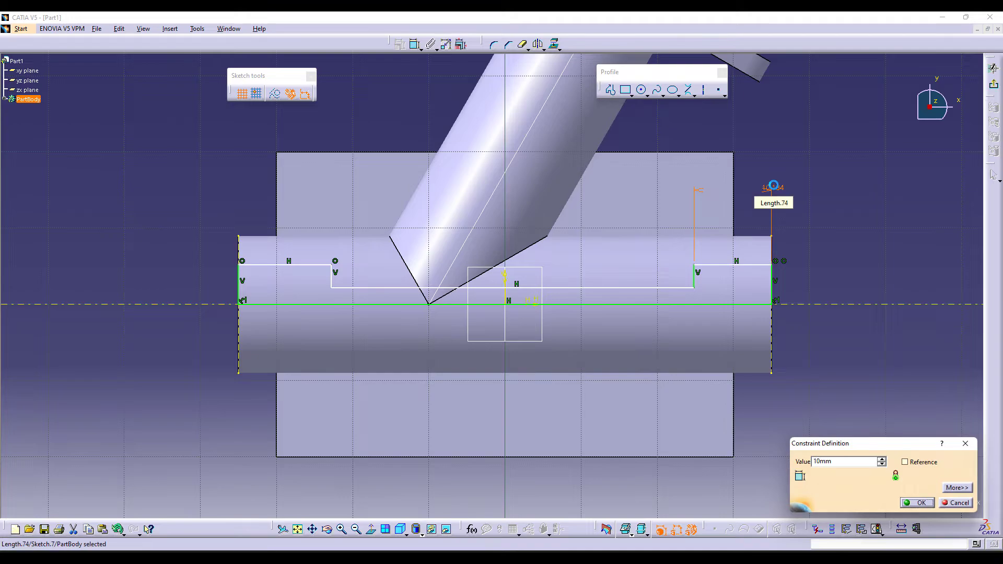
{"action": "key", "text": "Return"}
Dimension the counterbore line about the pipe axis as a diameter and set it to 14 mm.
{"action": "left_click", "coordinate": [412, 44]}
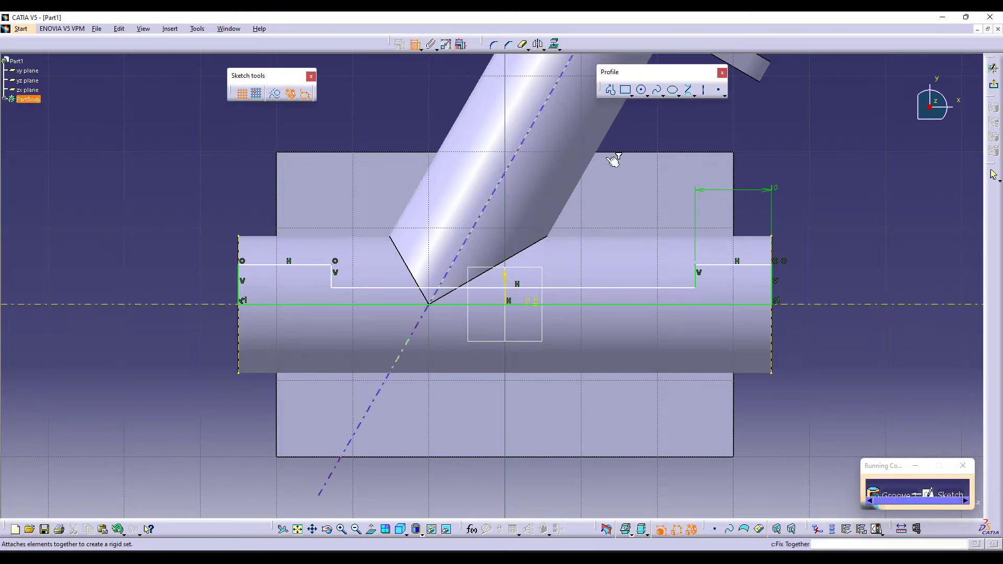
{"action": "left_click", "coordinate": [762, 265]}
{"action": "right_click", "coordinate": [815, 307]}
{"action": "left_click", "coordinate": [856, 302]}
{"action": "left_click", "coordinate": [863, 278]}
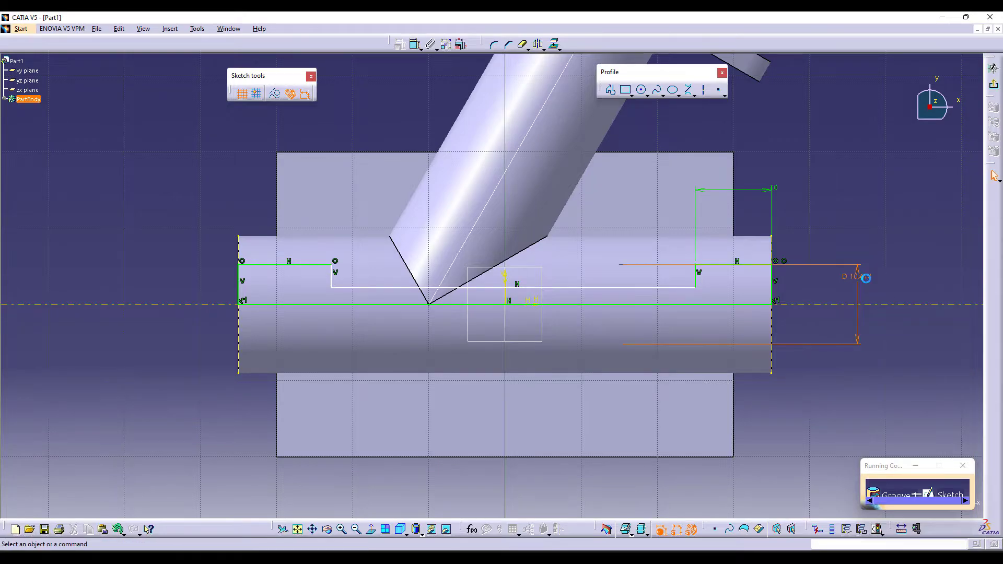
{"action": "type", "text": "14"}
{"action": "key", "text": "Return"}
{"action": "left_click", "coordinate": [899, 216]}
Dimension the central bore line about the pipe axis as a diameter of 8 mm.
{"action": "left_click", "coordinate": [678, 273]}
{"action": "left_click", "coordinate": [812, 304]}
{"action": "right_click", "coordinate": [808, 287]}
{"action": "left_click", "coordinate": [829, 330]}
{"action": "left_click", "coordinate": [817, 322]}
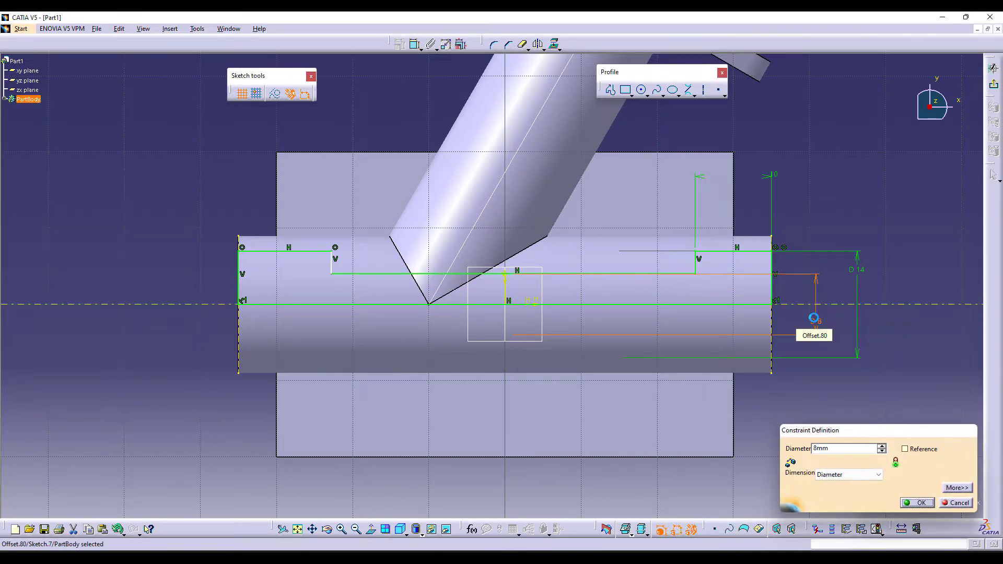
{"action": "key", "text": "Return"}
Dimension the counterbore depth at the negative-X end of the main pipe and set it to 10 mm.
{"action": "left_click", "coordinate": [416, 45]}
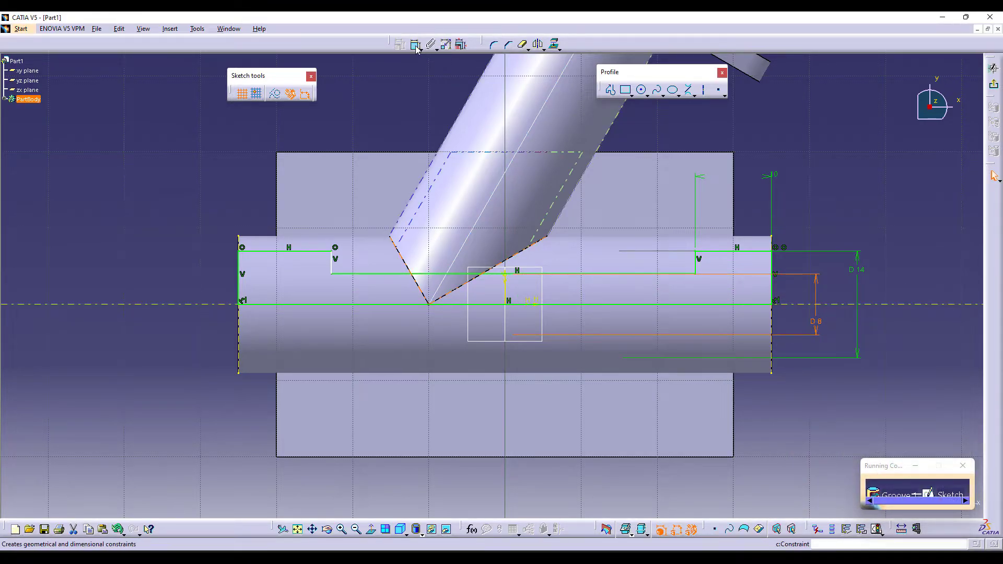
{"action": "left_click", "coordinate": [269, 251]}
{"action": "double_click", "coordinate": [162, 224]}
{"action": "type", "text": "10mm"}
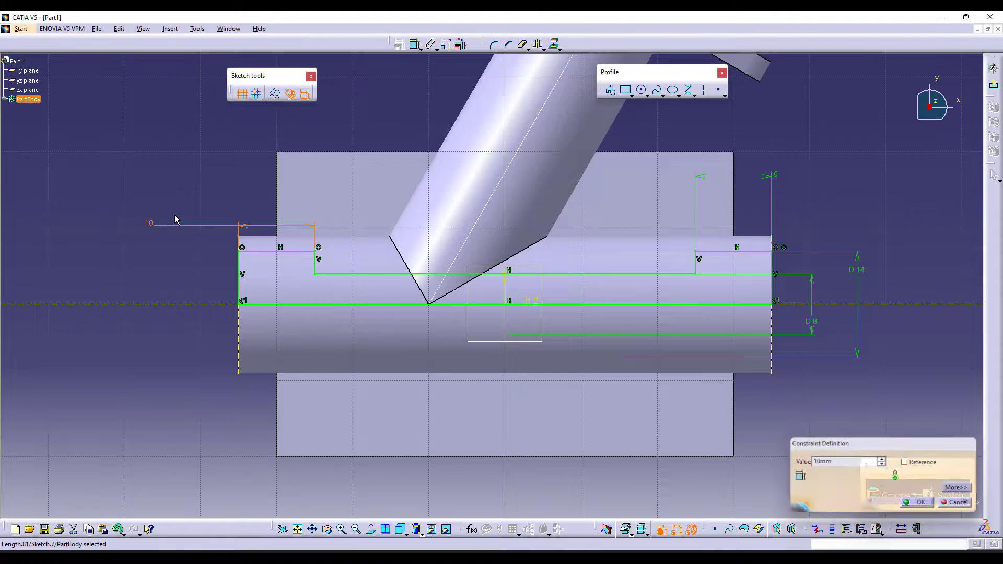
{"action": "key", "text": "Return"}
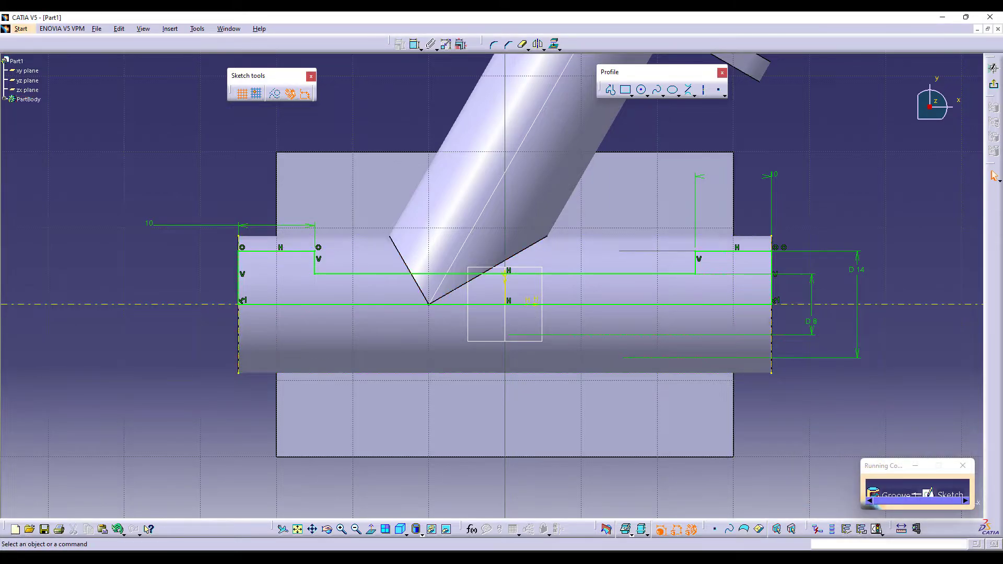
Finish the stepped bore sketch and cut it as a 360-degree groove through the main pipe.
{"action": "left_click", "coordinate": [994, 178]}
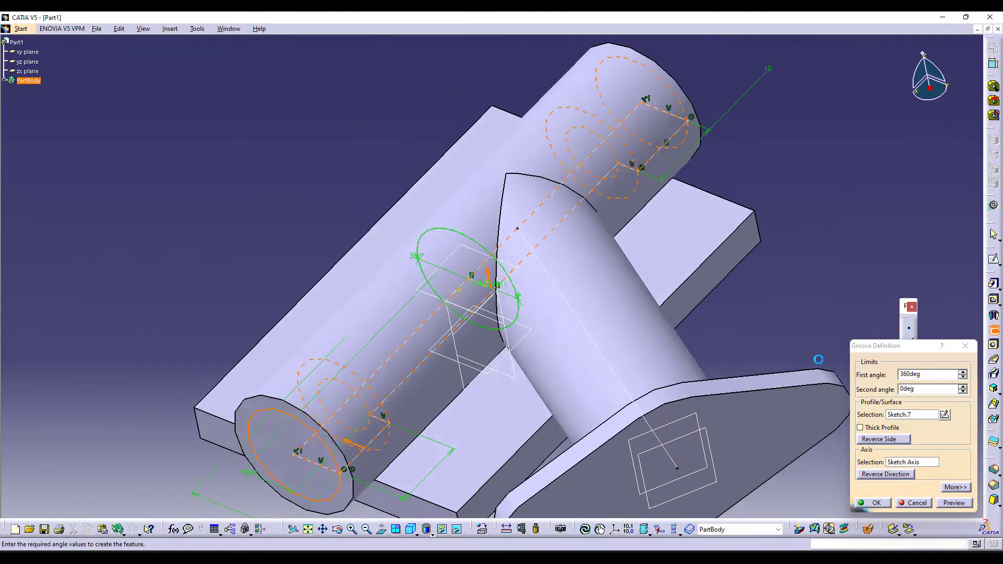
{"action": "left_click", "coordinate": [873, 504]}
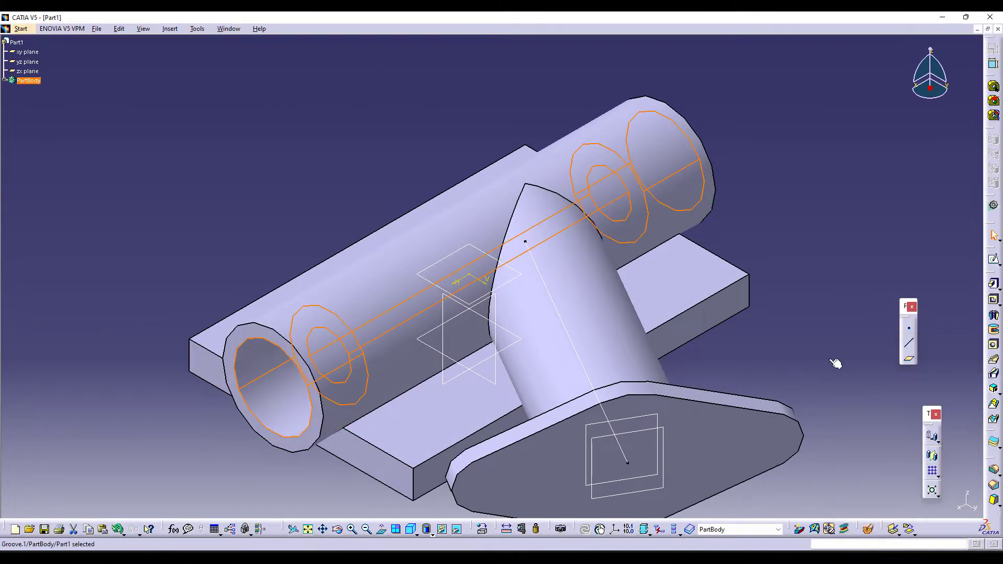
{"action": "middle_click_drag", "start_coordinate": [296, 383], "coordinate": [618, 512]}
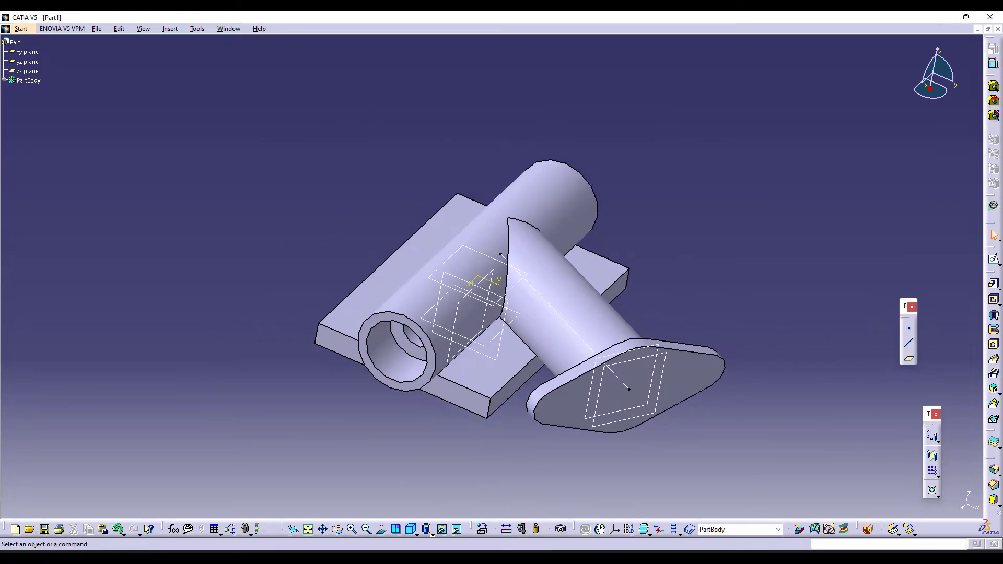
Start a hole on the angled pipe's flange face and make its centre coincident with the flange's centre point.
{"action": "key", "text": "alt+Tab"}
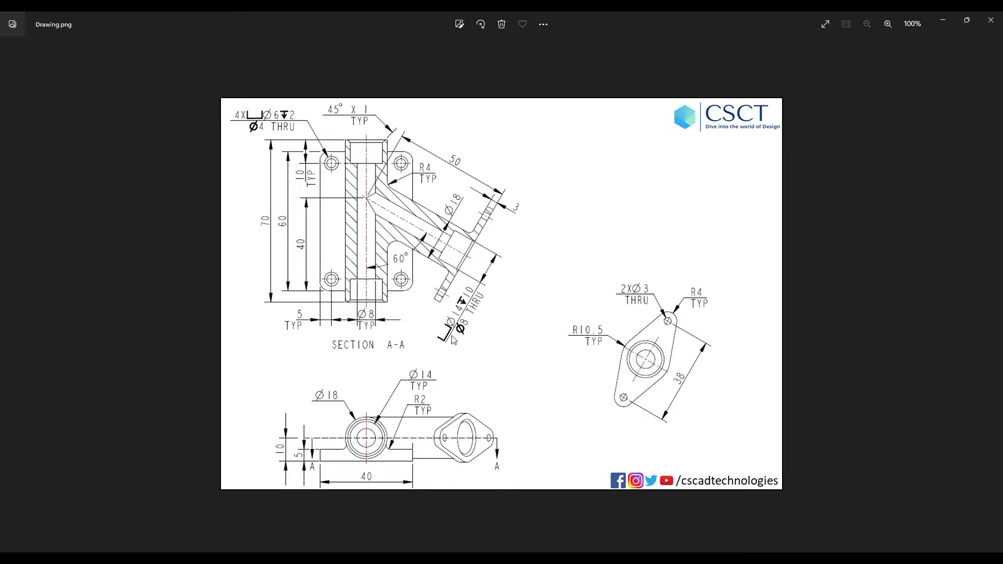
{"action": "key", "text": "alt+Tab"}
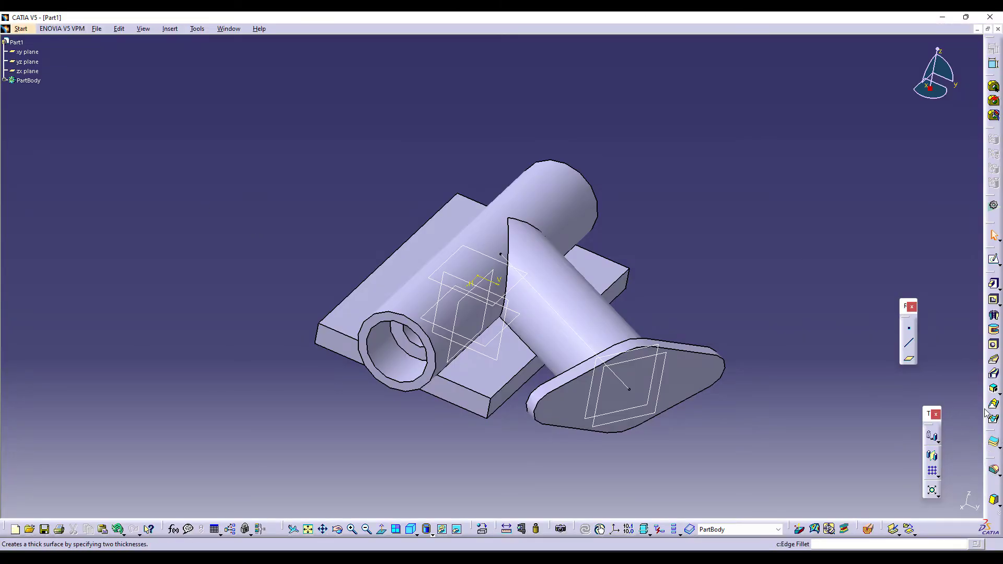
{"action": "left_click", "coordinate": [994, 346]}
{"action": "left_click", "coordinate": [629, 380]}
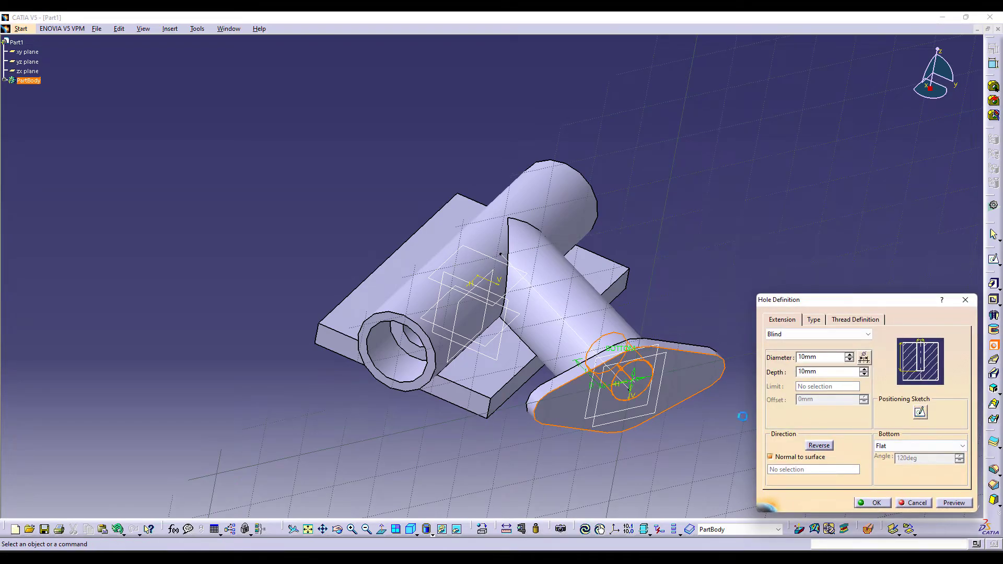
{"action": "left_click", "coordinate": [920, 412]}
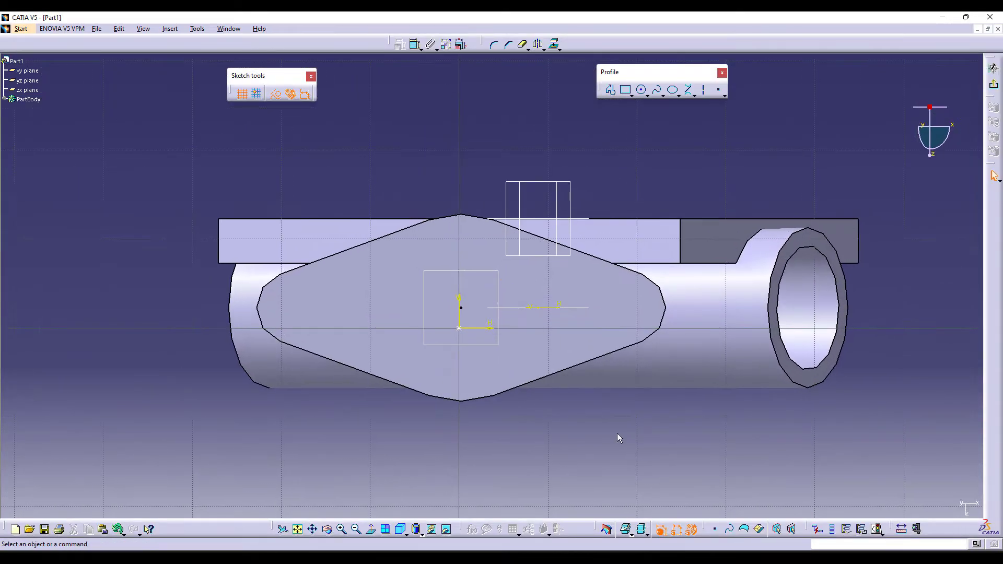
{"action": "left_click", "coordinate": [416, 45]}
{"action": "left_click", "coordinate": [460, 329]}
{"action": "left_click", "coordinate": [468, 219]}
{"action": "right_click", "coordinate": [478, 128]}
{"action": "left_click", "coordinate": [530, 205]}
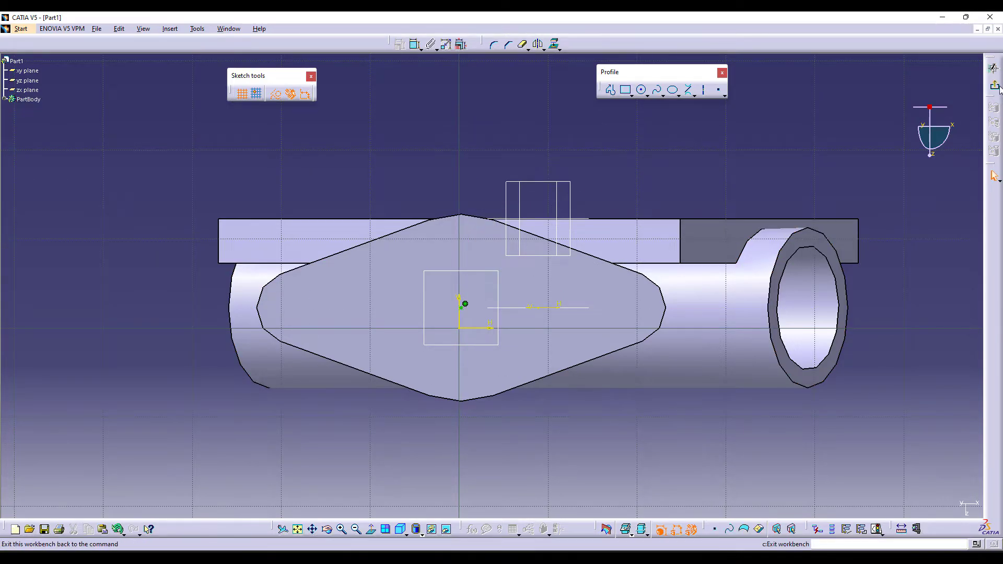
{"action": "left_click", "coordinate": [994, 68]}
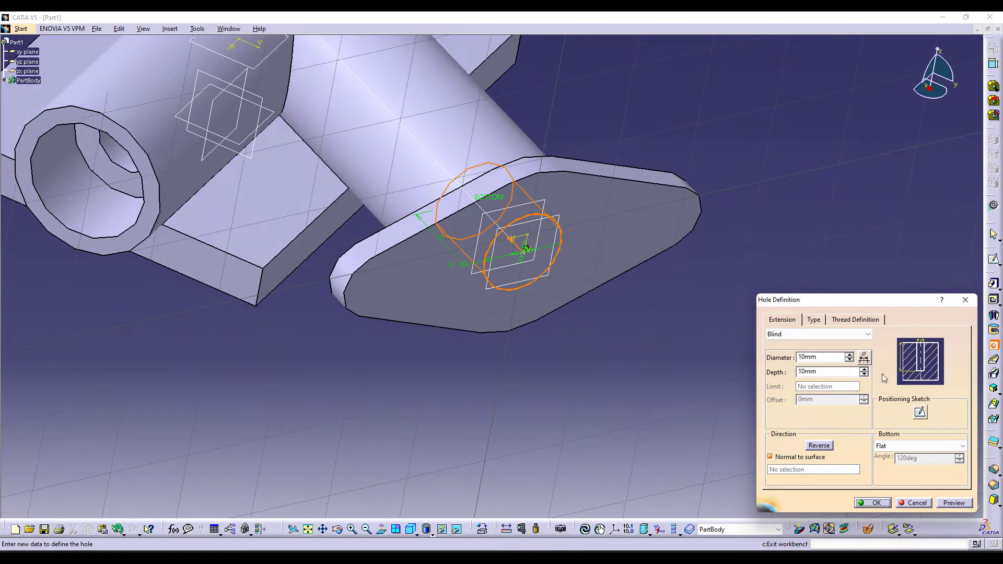
Make the flange hole counterbored, 14 mm in diameter and 10 mm deep, following Drawing.png.
{"action": "left_click", "coordinate": [813, 319]}
{"action": "left_click", "coordinate": [836, 333]}
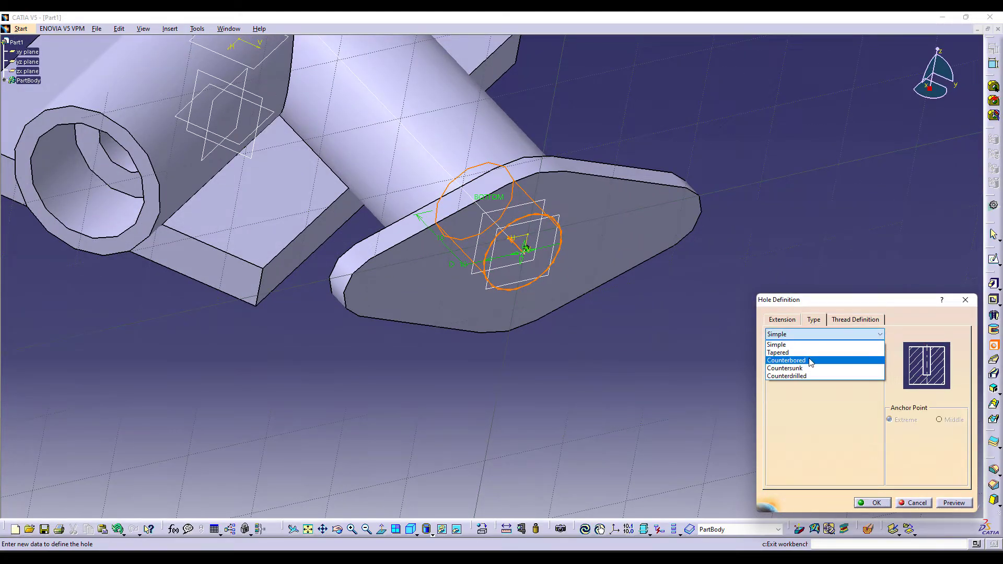
{"action": "left_click", "coordinate": [811, 362]}
{"action": "left_click", "coordinate": [582, 558]}
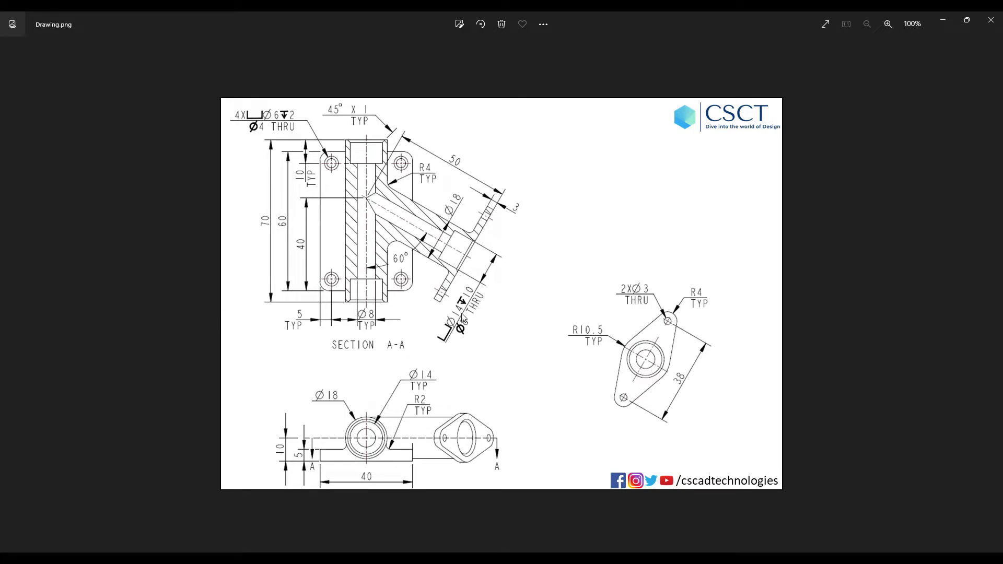
{"action": "left_click", "coordinate": [582, 558]}
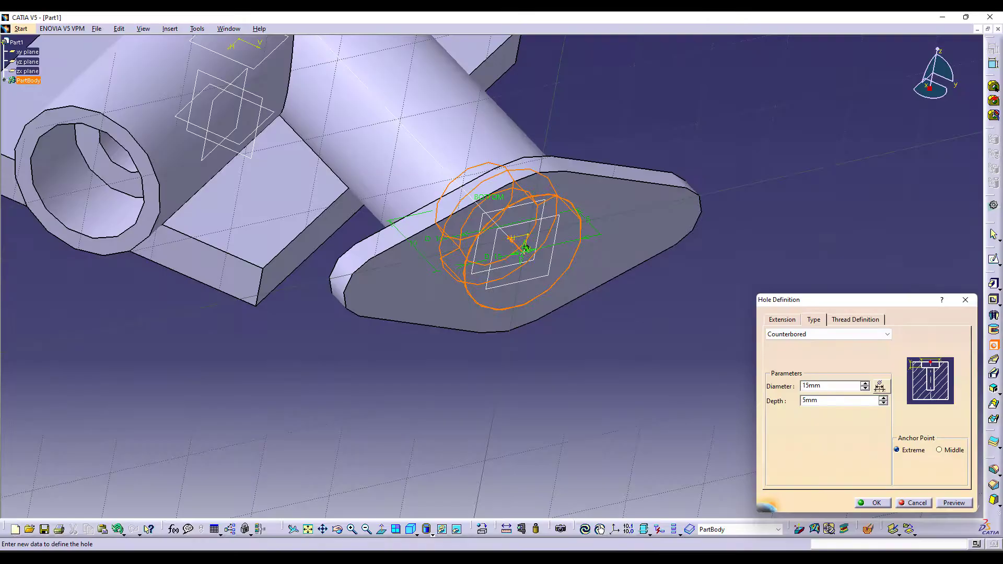
{"action": "left_click", "coordinate": [813, 386]}
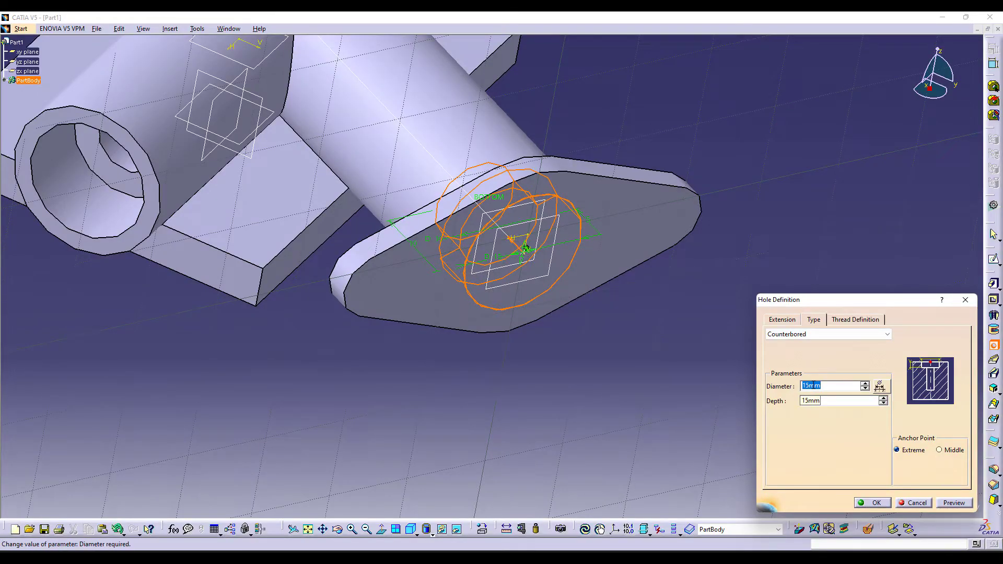
{"action": "left_click", "coordinate": [822, 402]}
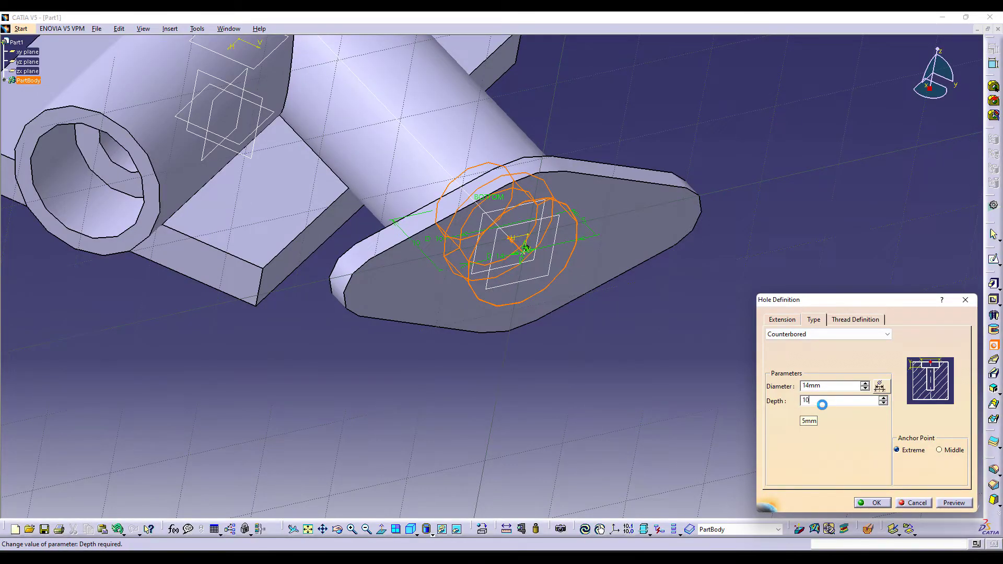
{"action": "key", "text": "Return"}
Set the flange hole's bore diameter to 8 mm with an Up To Next extension and create the hole.
{"action": "left_click", "coordinate": [783, 319]}
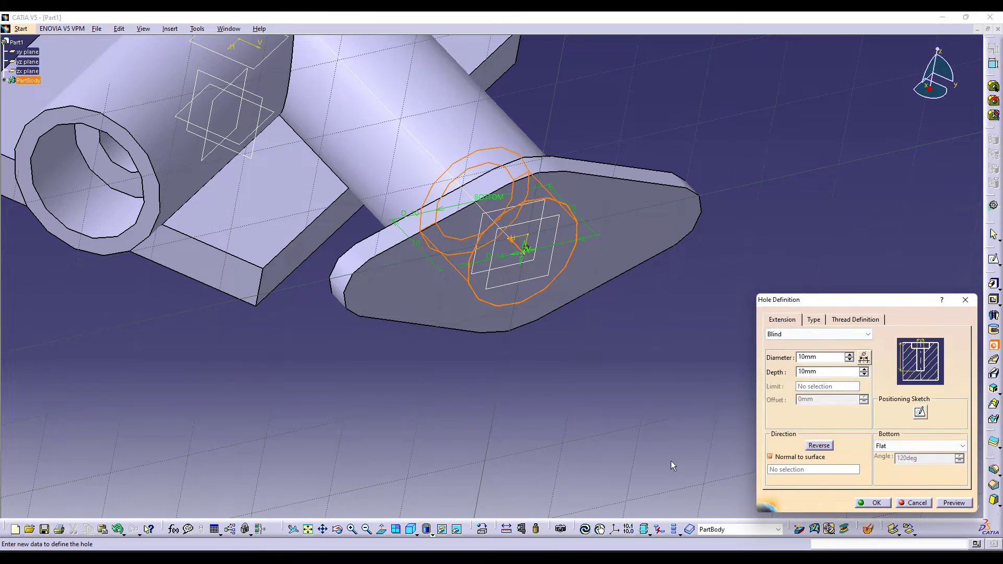
{"action": "left_click", "coordinate": [600, 554]}
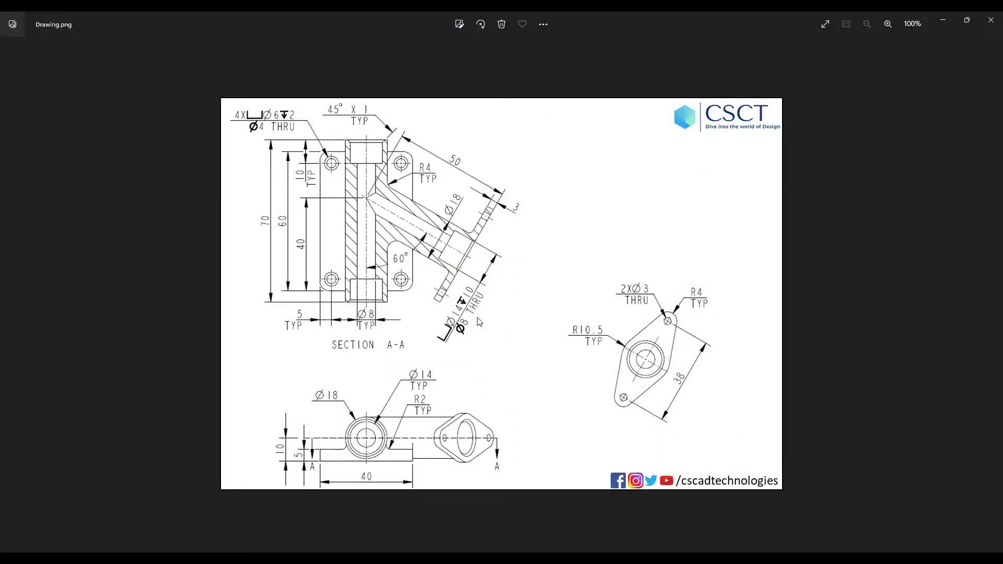
{"action": "left_click", "coordinate": [599, 556]}
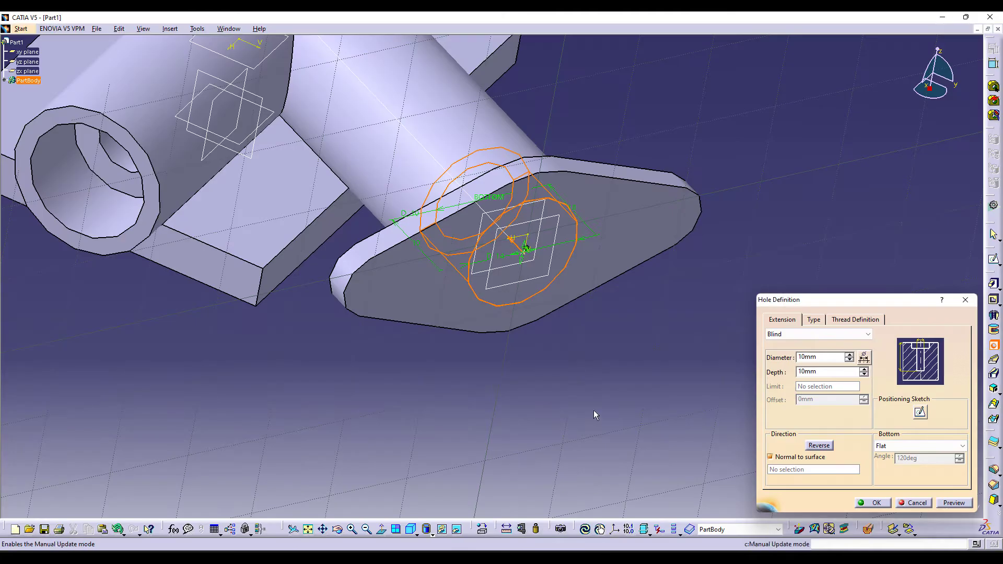
{"action": "double_click", "coordinate": [820, 357]}
{"action": "type", "text": "8"}
{"action": "key", "text": "Return"}
{"action": "left_click", "coordinate": [818, 334]}
{"action": "left_click", "coordinate": [784, 342]}
{"action": "middle_click_drag", "start_coordinate": [587, 348], "coordinate": [593, 394]}
{"action": "left_click", "coordinate": [859, 503]}
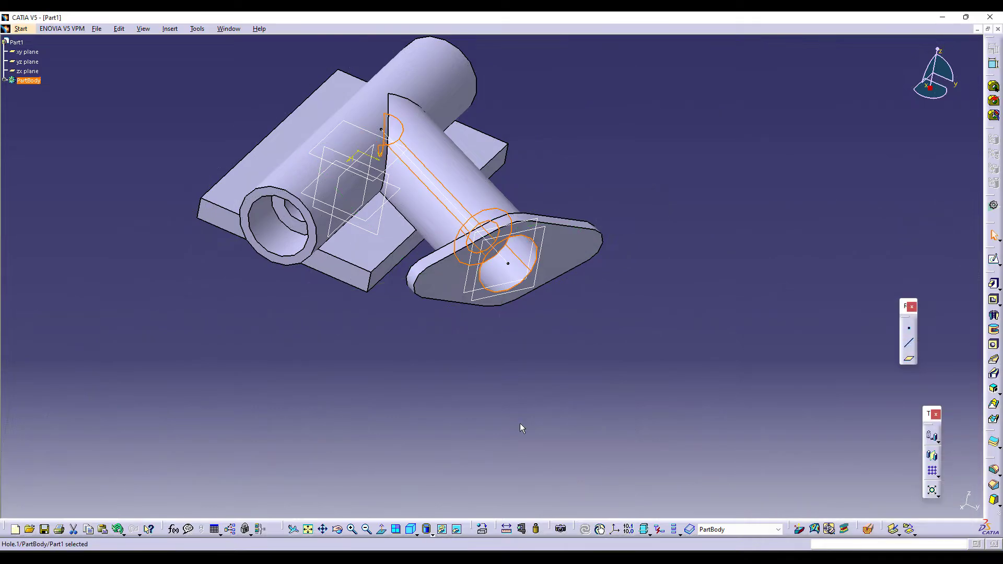
{"action": "middle_click_drag", "start_coordinate": [507, 381], "coordinate": [437, 372]}
{"action": "left_click", "coordinate": [412, 530]}
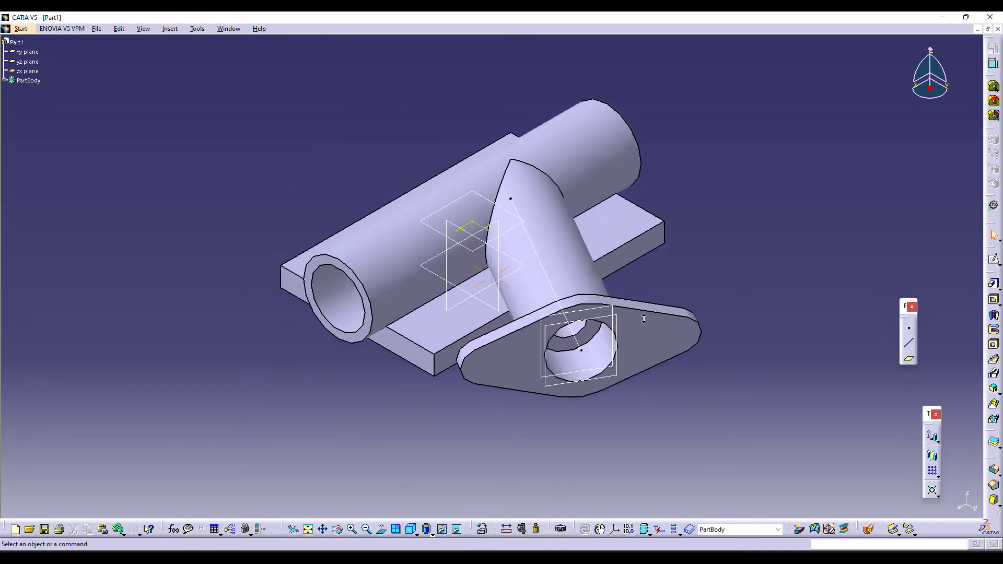
Start a hole on the base plate's top face and dimension its centre 5 mm from the plate's long edge, following Drawing.png.
{"action": "key", "text": "alt+Tab"}
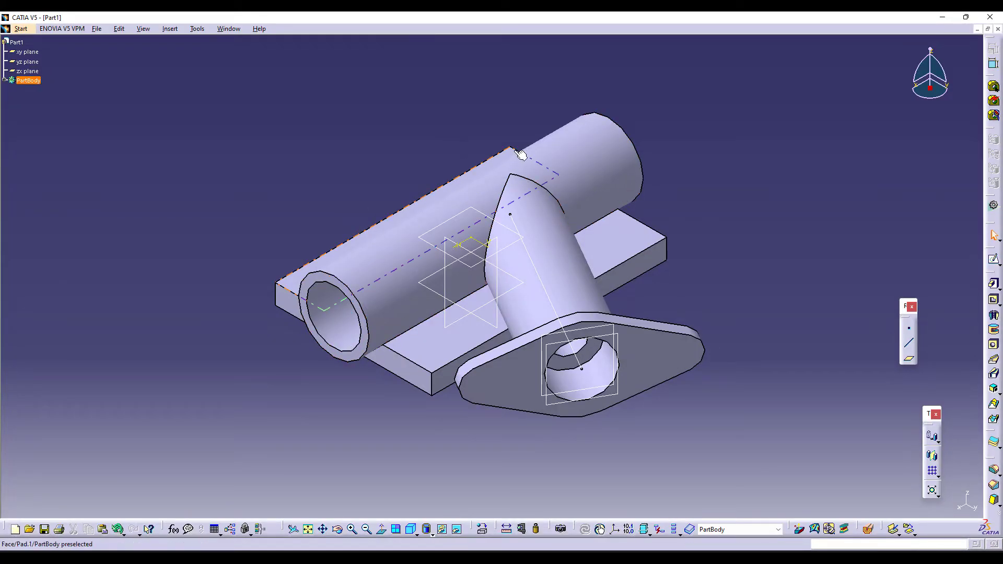
{"action": "left_click", "coordinate": [994, 345]}
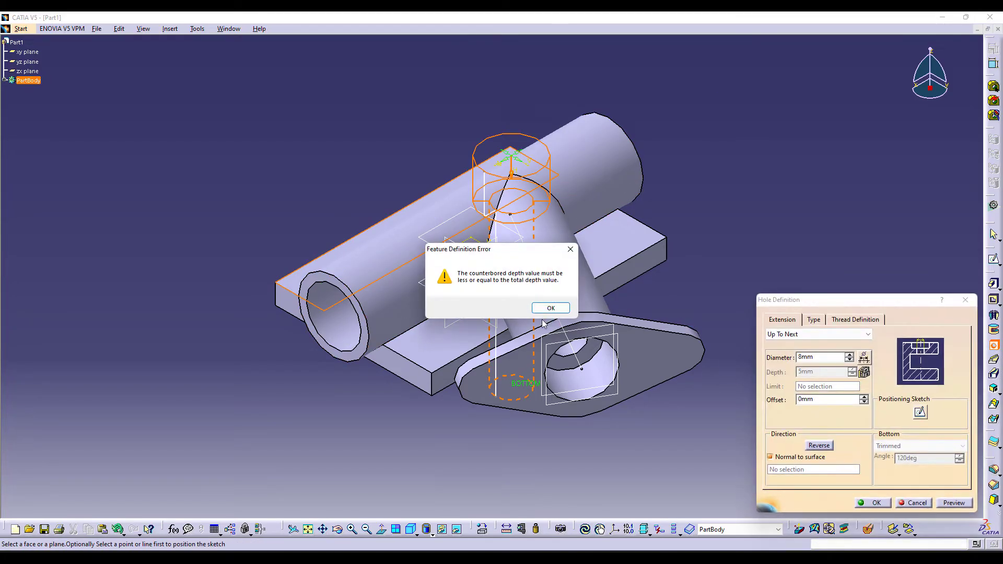
{"action": "left_click", "coordinate": [553, 312]}
{"action": "left_click", "coordinate": [920, 412]}
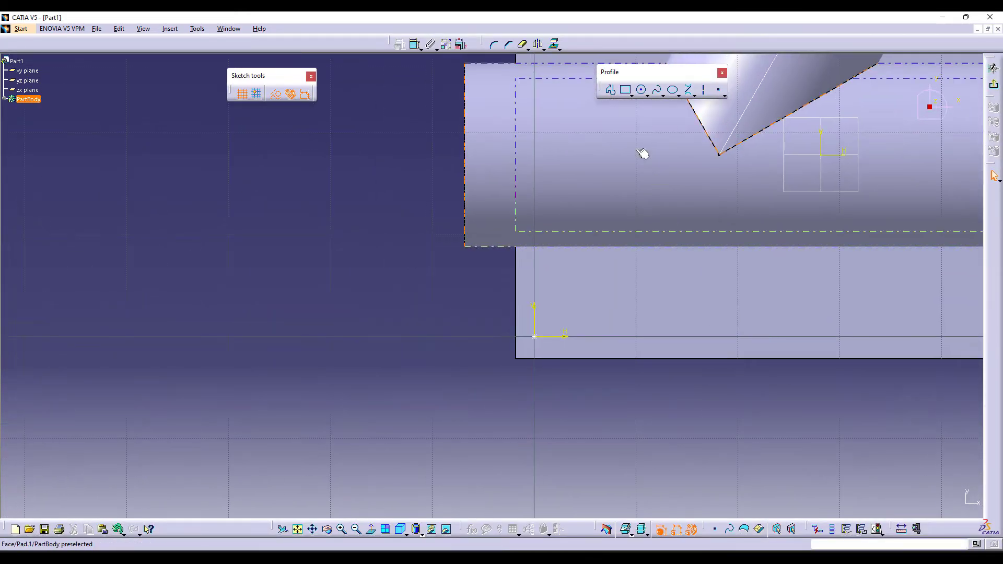
{"action": "left_click", "coordinate": [416, 44]}
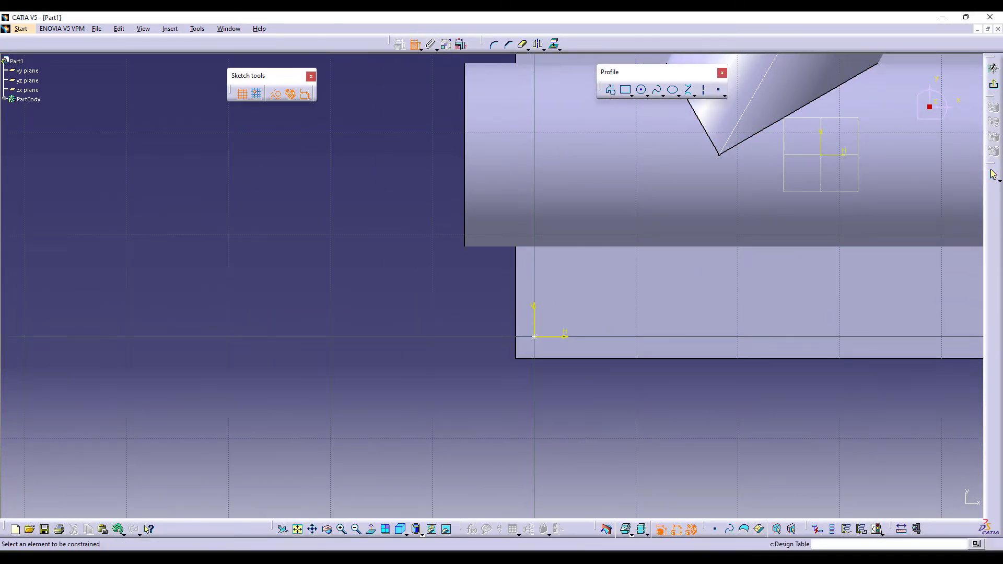
{"action": "key", "text": "alt+Tab"}
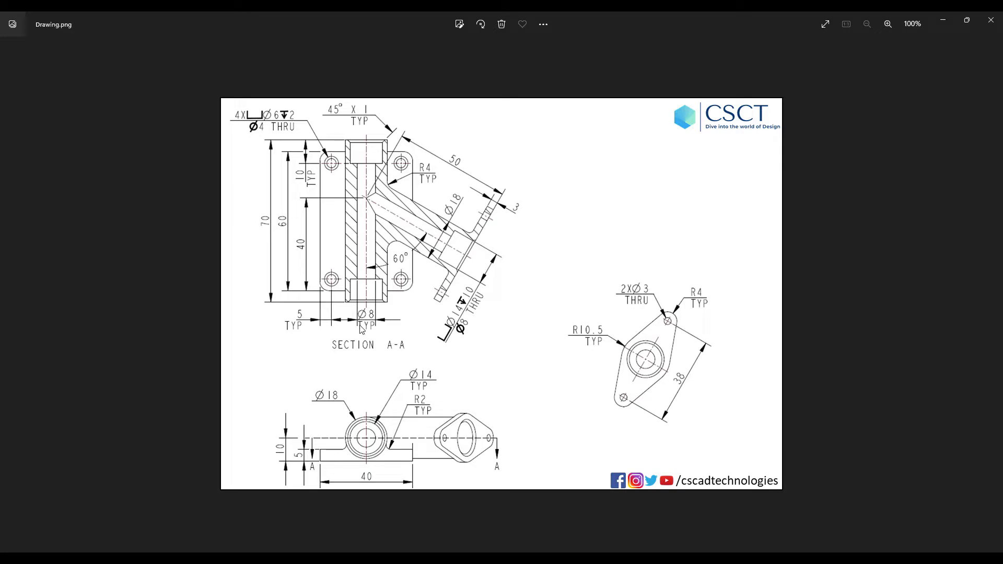
{"action": "key", "text": "alt+Tab"}
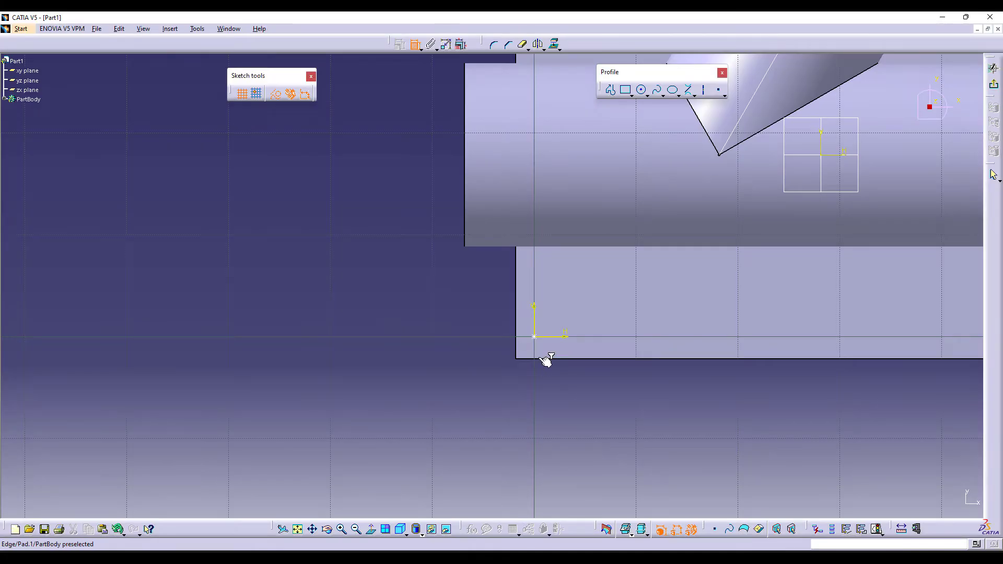
{"action": "left_click", "coordinate": [535, 337]}
{"action": "left_click", "coordinate": [444, 388]}
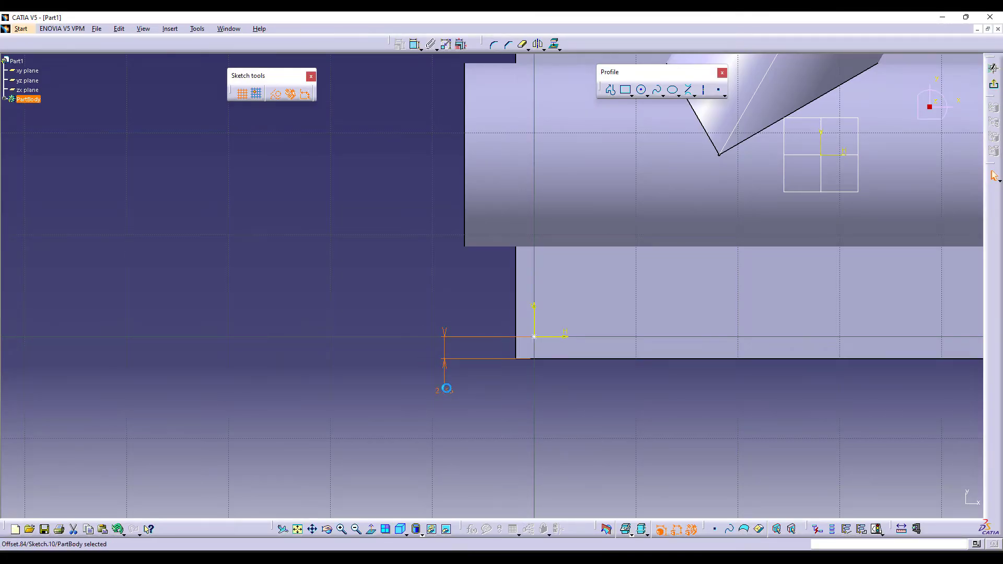
{"action": "double_click", "coordinate": [446, 388]}
{"action": "type", "text": "5"}
{"action": "key", "text": "Return"}
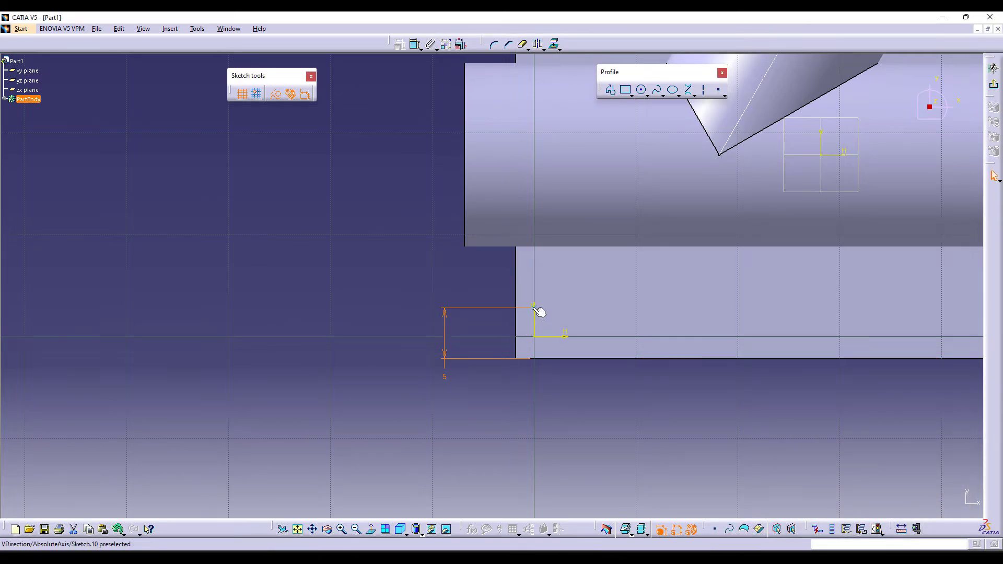
{"action": "left_click", "coordinate": [515, 298]}
{"action": "left_click", "coordinate": [485, 396]}
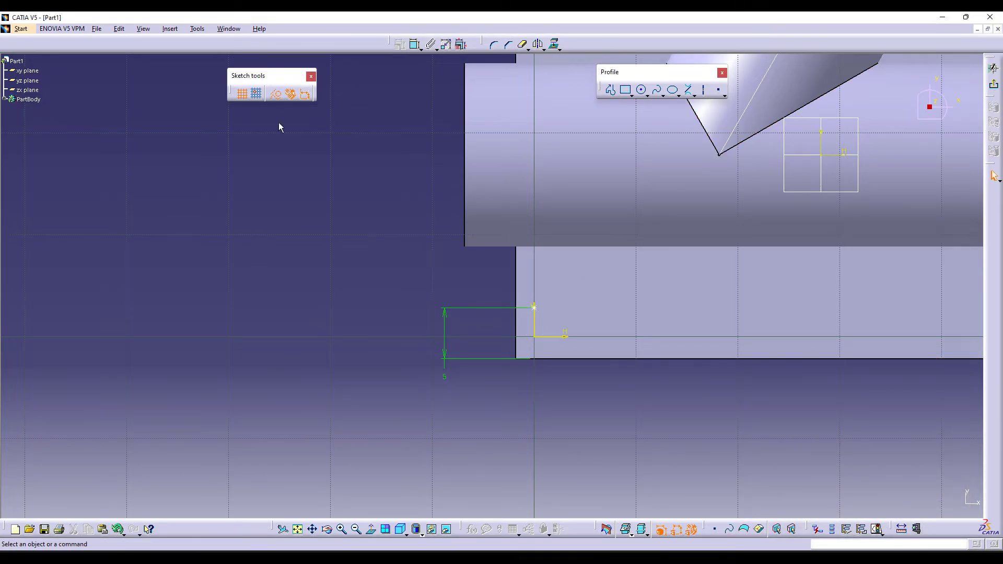
{"action": "left_click", "coordinate": [416, 44]}
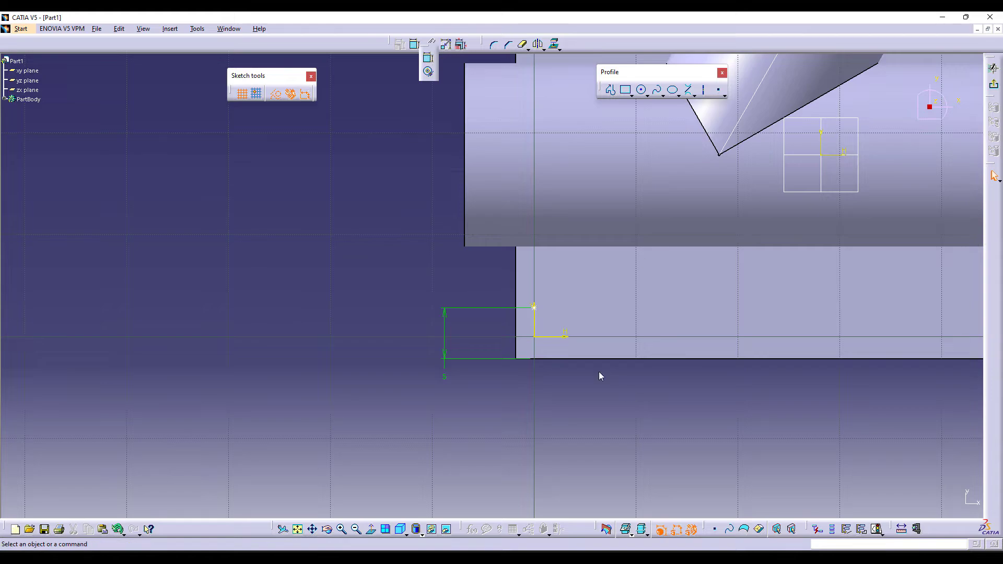
{"action": "left_click", "coordinate": [538, 310]}
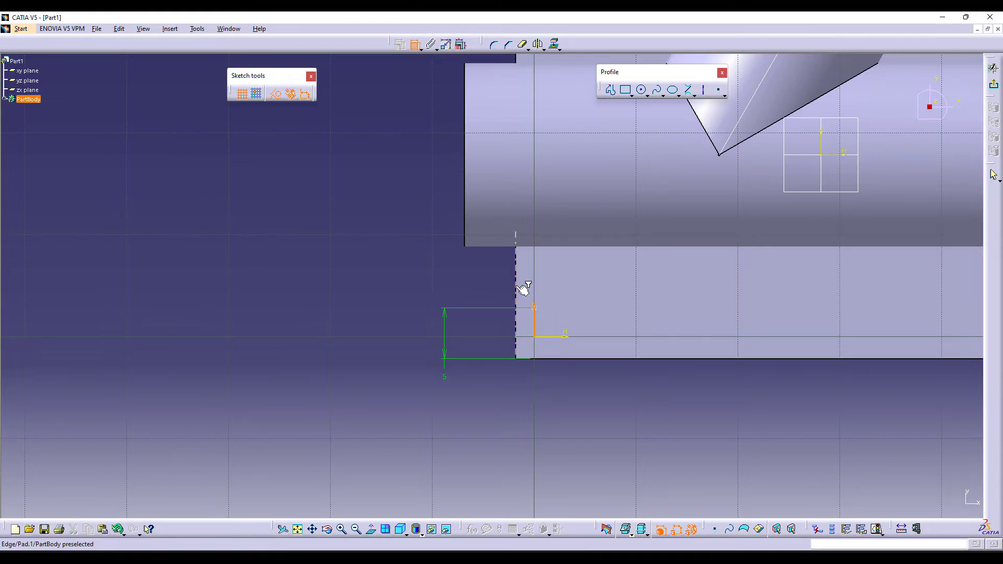
{"action": "key", "text": "Escape"}
Dimension the hole centre 5 mm from the base plate's short edge and close the positioning sketch.
{"action": "left_click", "coordinate": [416, 44]}
{"action": "left_click", "coordinate": [521, 292]}
{"action": "left_click", "coordinate": [534, 320]}
{"action": "left_click", "coordinate": [589, 396]}
{"action": "double_click", "coordinate": [587, 397]}
{"action": "type", "text": "5mm"}
{"action": "key", "text": "Return"}
{"action": "left_click", "coordinate": [994, 83]}
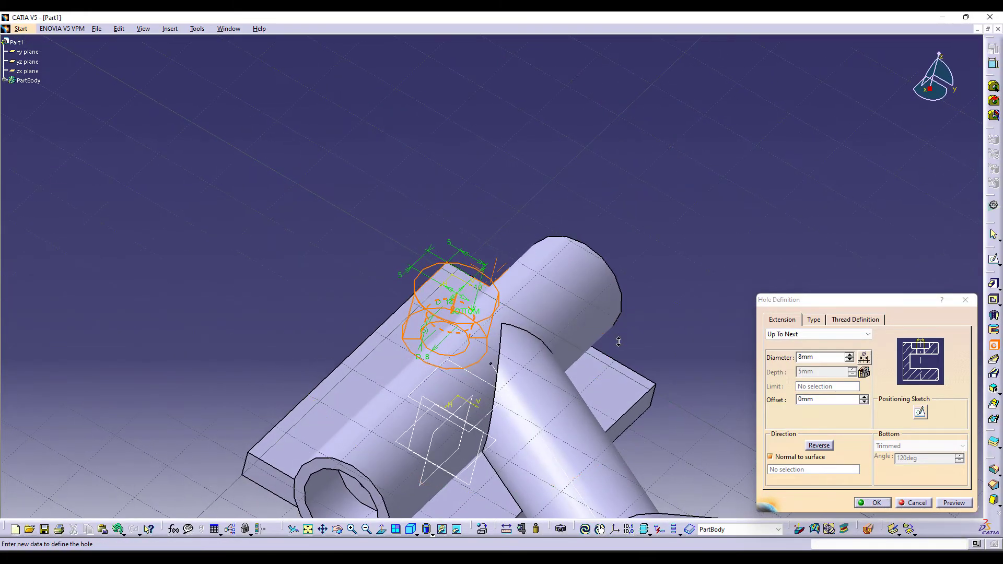
Try to set the base plate hole's counterbore diameter to 6 mm, following Drawing.png.
{"action": "left_click", "coordinate": [813, 320]}
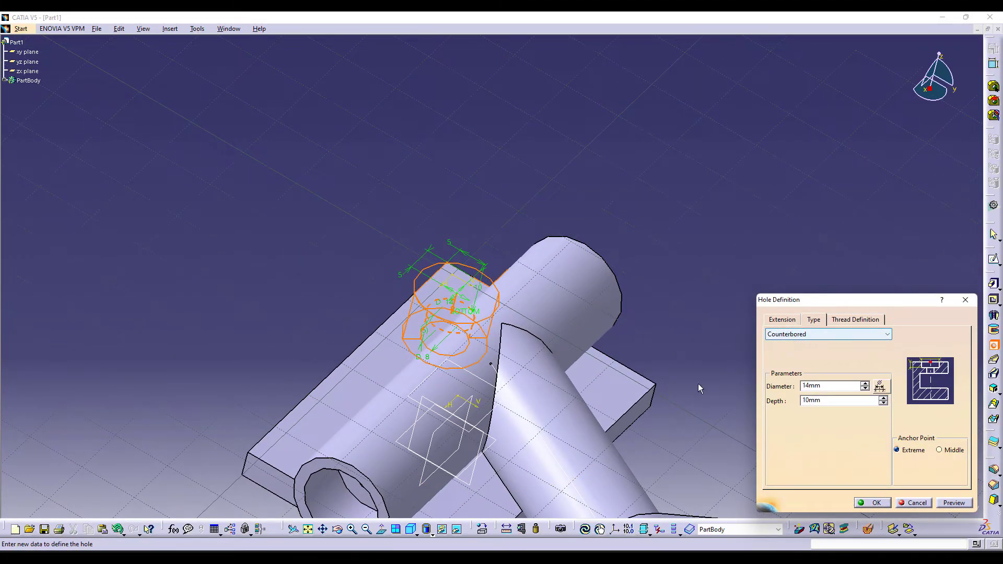
{"action": "key", "text": "alt+Tab"}
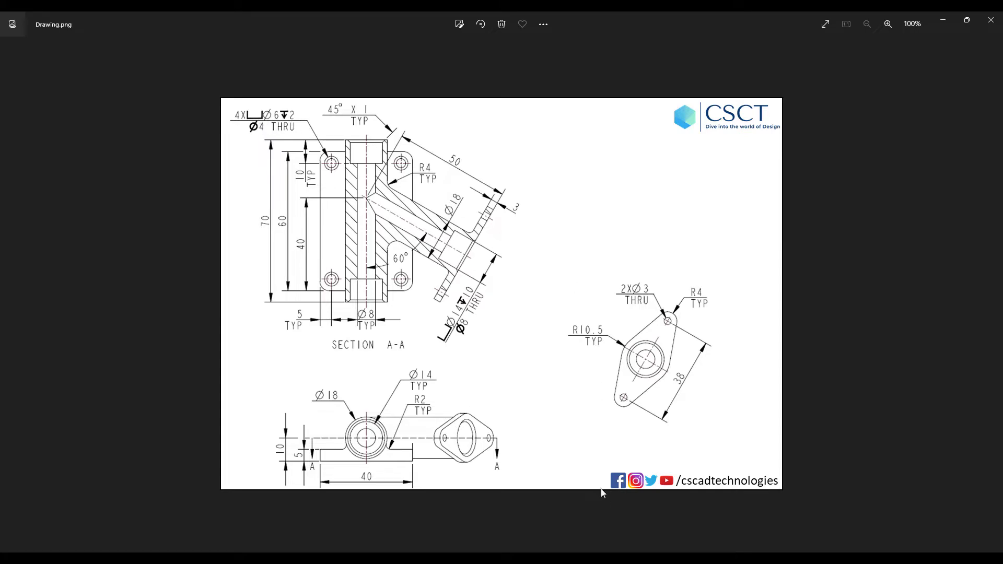
{"action": "key", "text": "alt+Tab"}
{"action": "left_click", "coordinate": [828, 386]}
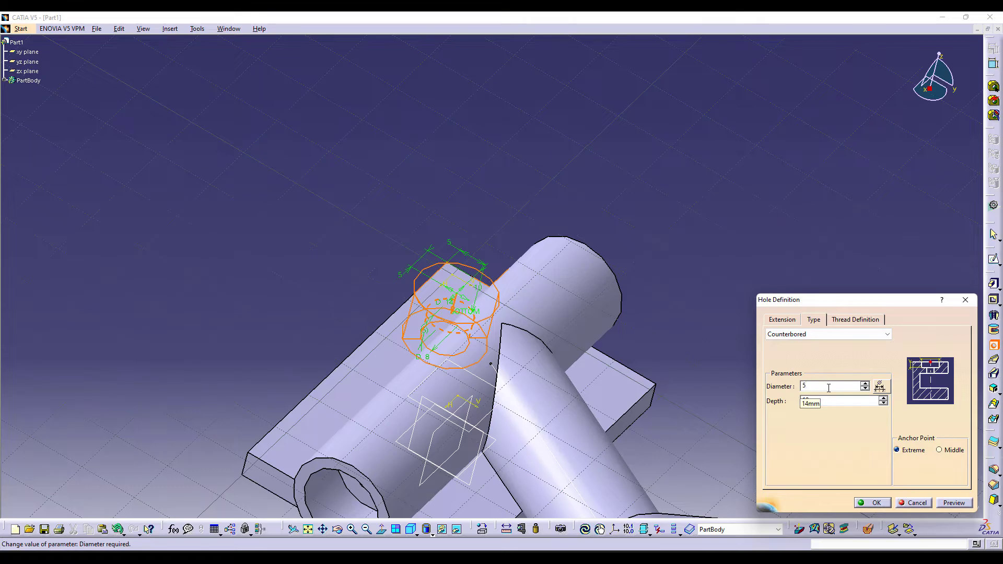
{"action": "type", "text": "6"}
{"action": "key", "text": "Return"}
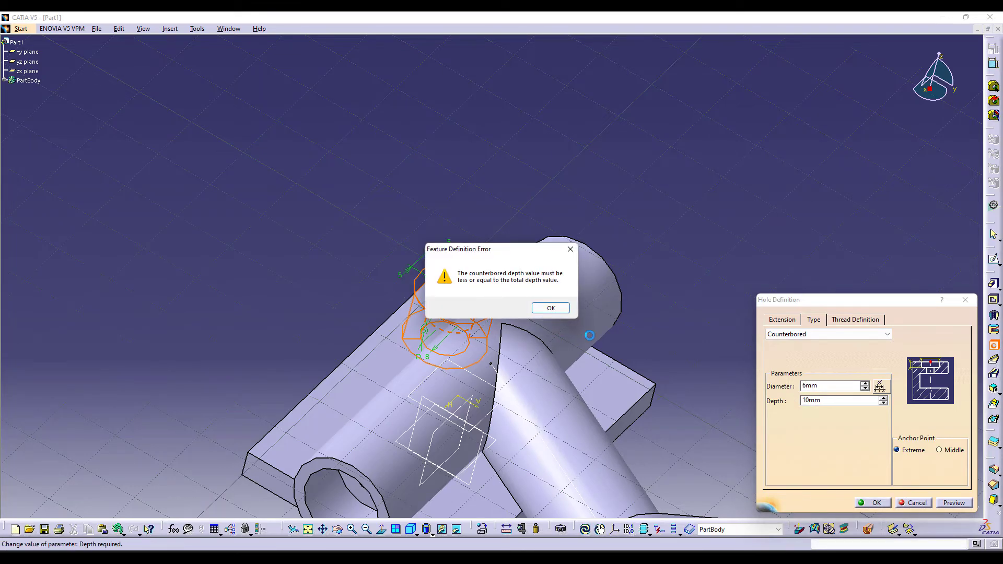
{"action": "left_click", "coordinate": [547, 311]}
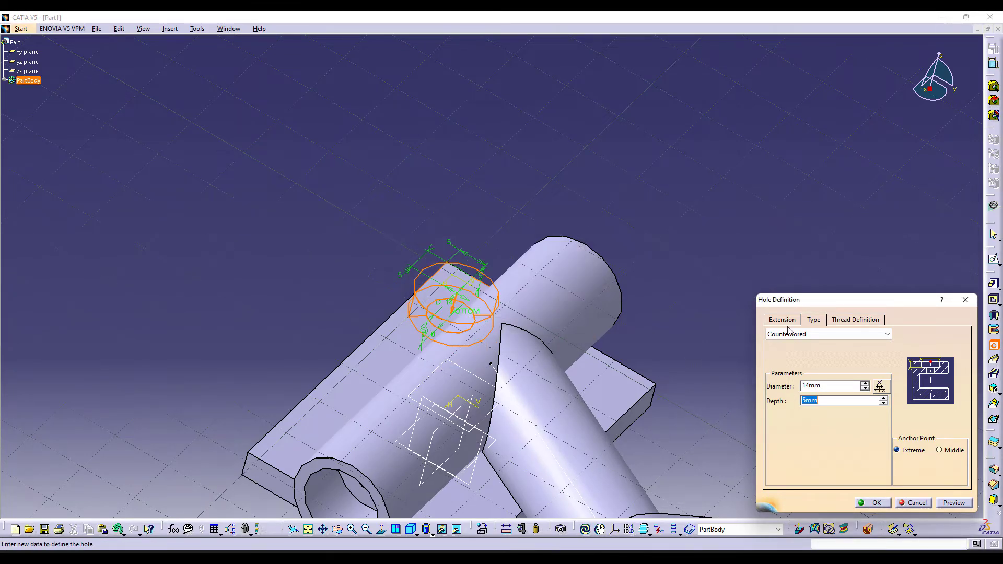
Set the base plate hole's bore to 4 mm and its counterbore to 6 mm diameter and 2 mm depth, then create the hole.
{"action": "left_click", "coordinate": [783, 320]}
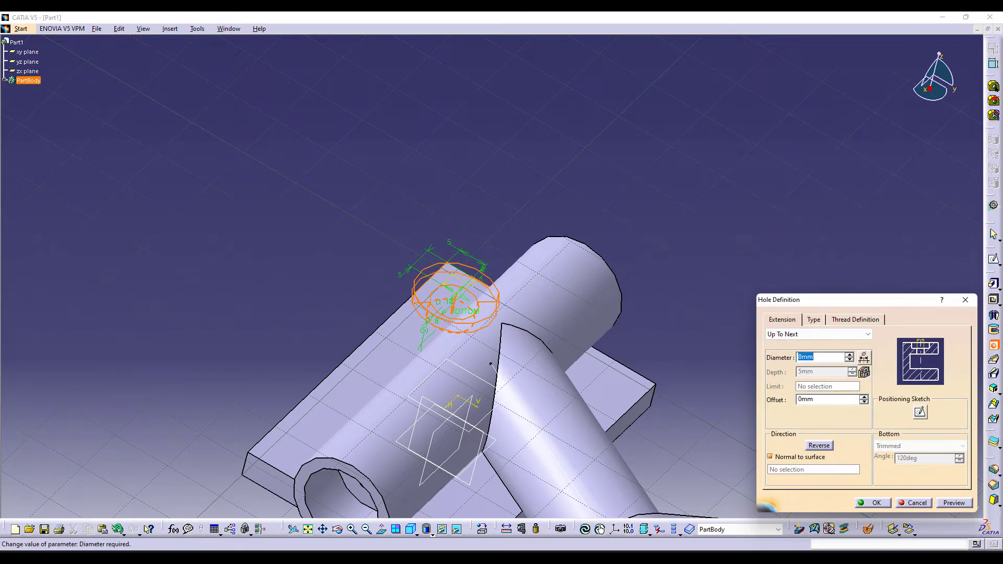
{"action": "key", "text": "alt+Tab"}
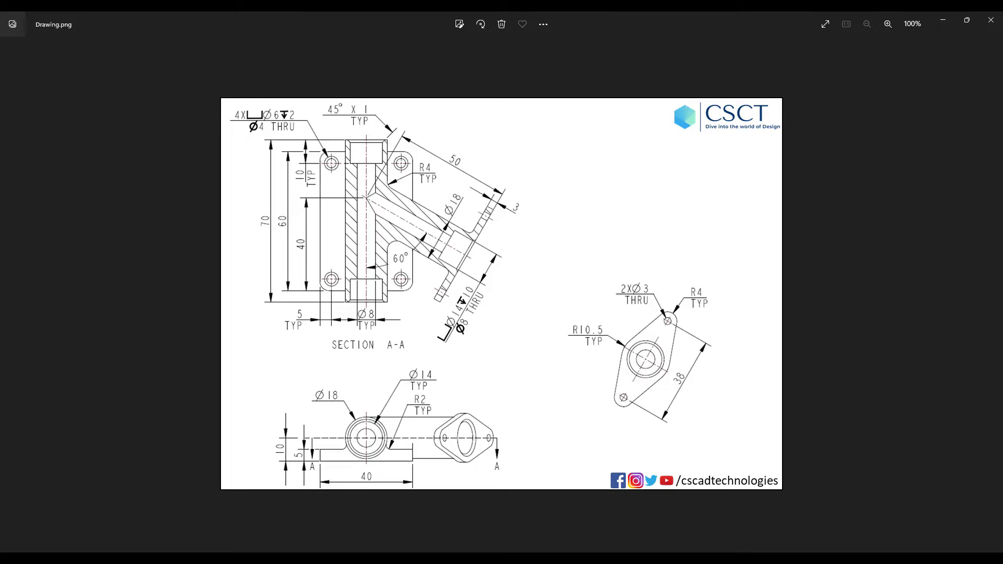
{"action": "key", "text": "alt+Tab"}
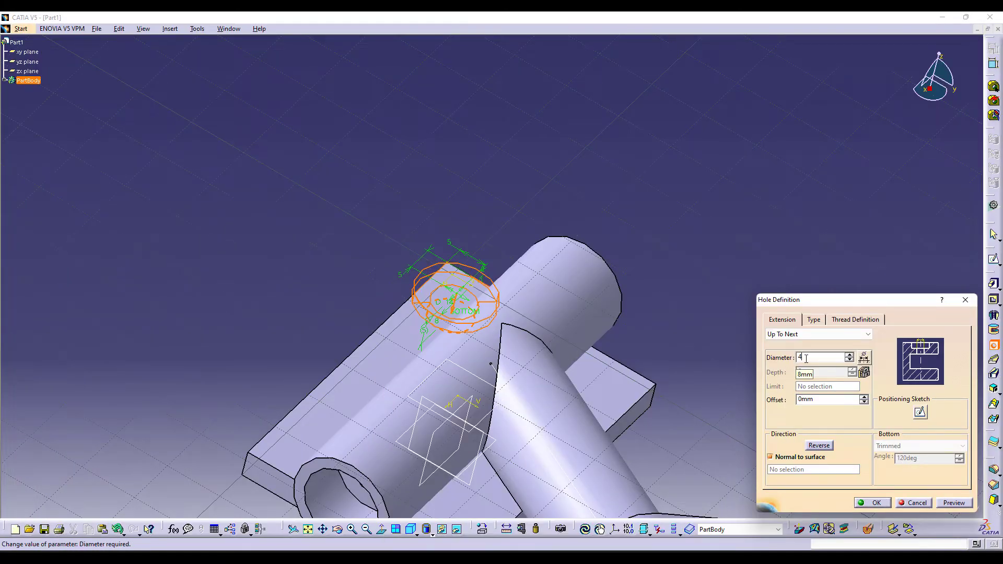
{"action": "left_click", "coordinate": [814, 319]}
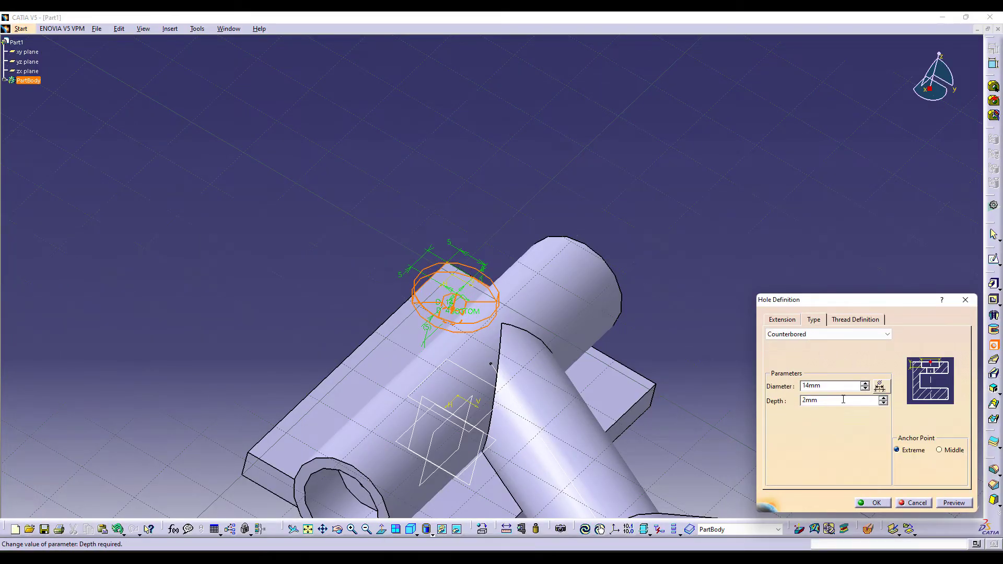
{"action": "middle_click_drag", "start_coordinate": [674, 219], "coordinate": [661, 161]}
{"action": "left_click", "coordinate": [783, 320]}
{"action": "left_click", "coordinate": [877, 504]}
{"action": "middle_click_drag", "start_coordinate": [576, 225], "coordinate": [601, 152]}
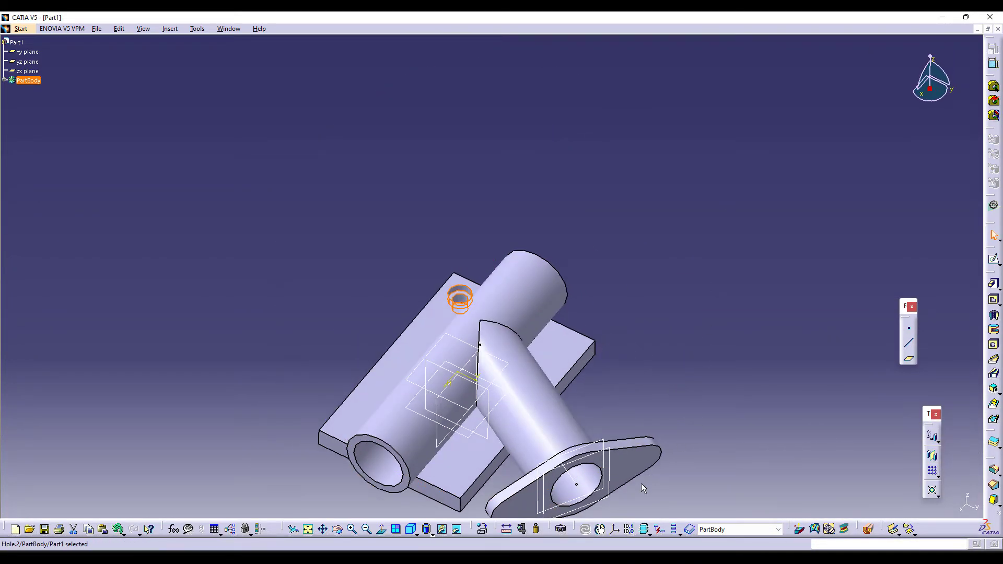
Mirror the counterbored base plate hole about the zx plane, onto the other side of the main pipe.
{"action": "key", "text": "alt+Tab"}
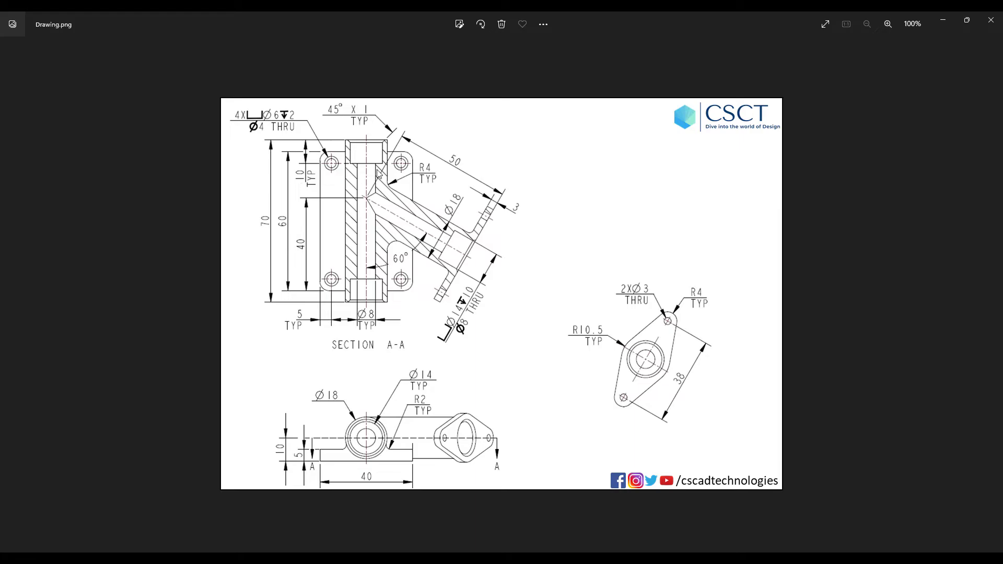
{"action": "key", "text": "alt+Tab"}
{"action": "middle_click_drag", "start_coordinate": [628, 333], "coordinate": [654, 261]}
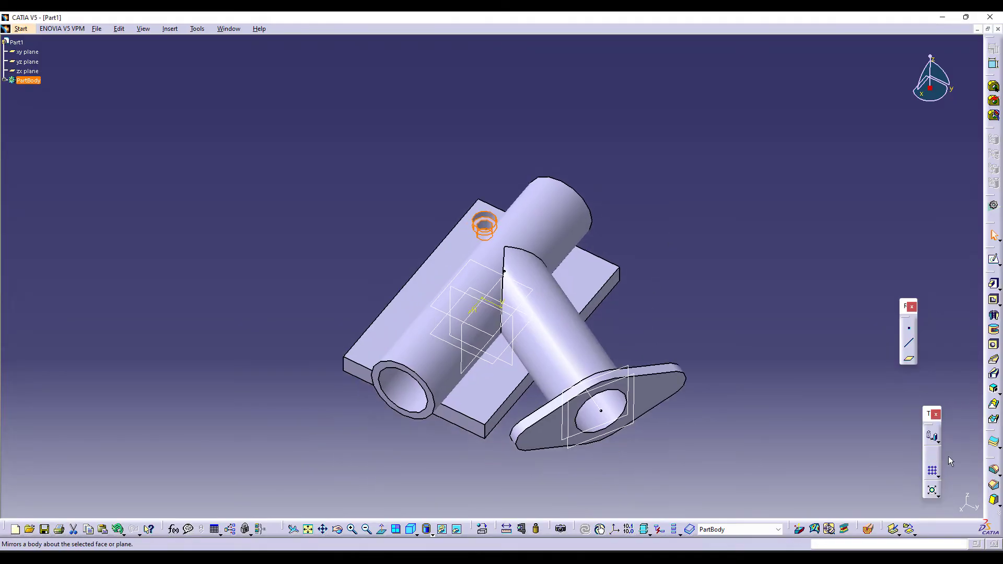
{"action": "left_click", "coordinate": [932, 457]}
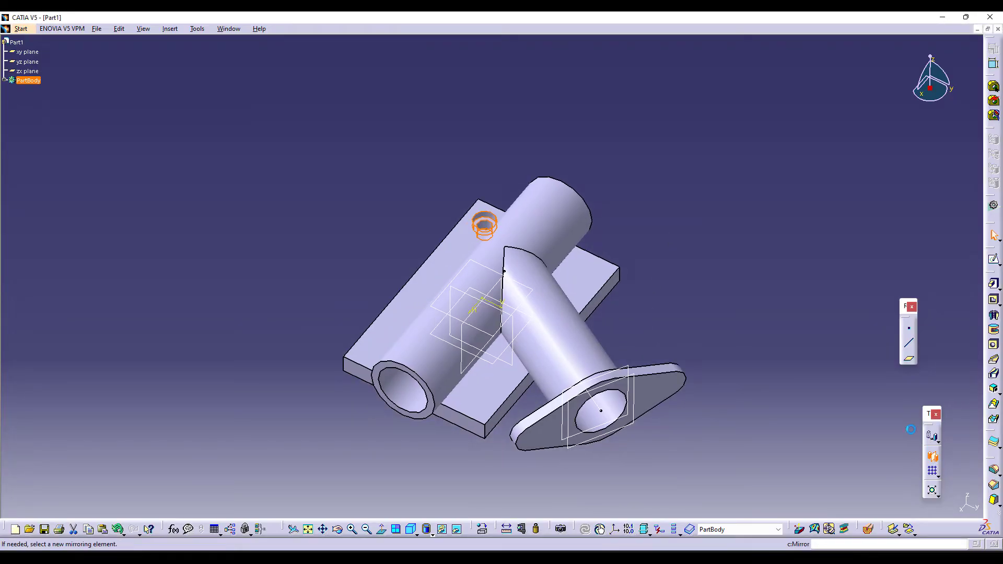
{"action": "left_click", "coordinate": [467, 368]}
{"action": "left_click", "coordinate": [921, 505]}
{"action": "middle_click_drag", "start_coordinate": [714, 320], "coordinate": [729, 275]}
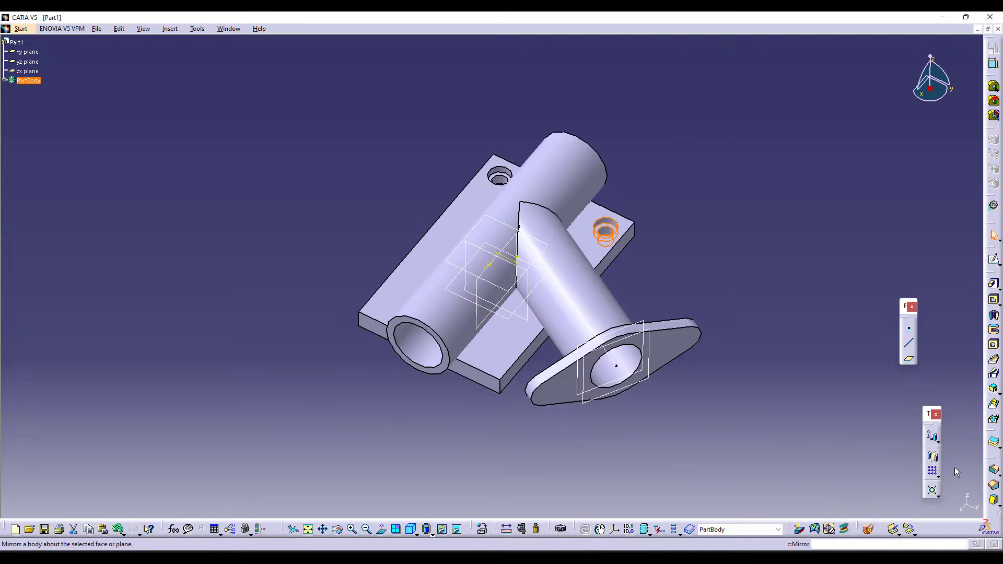
{"action": "left_click", "coordinate": [933, 457]}
{"action": "left_click", "coordinate": [552, 307]}
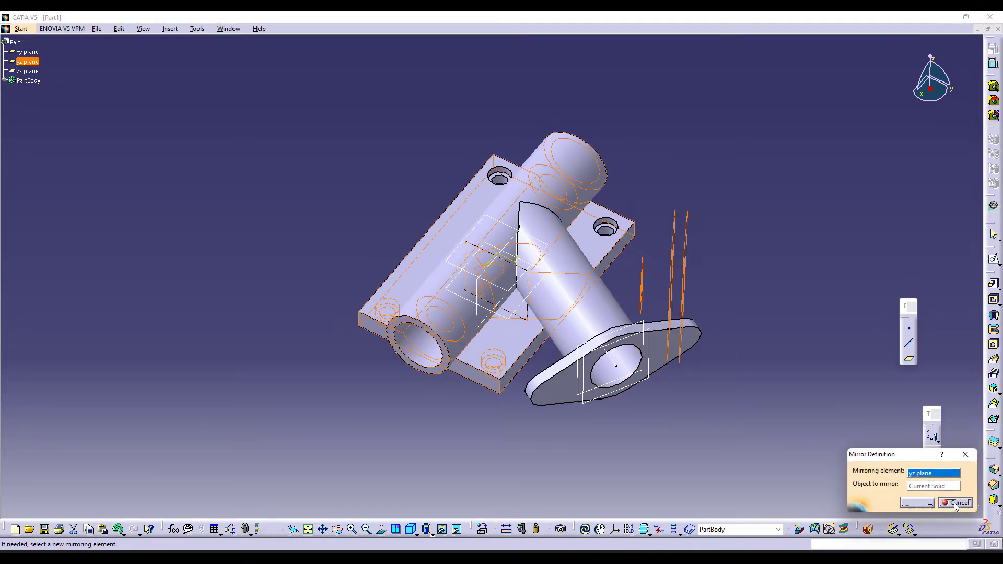
{"action": "left_click", "coordinate": [956, 503]}
Mirror the original base plate hole, Hole.2, about the yz plane.
{"action": "left_click", "coordinate": [5, 81]}
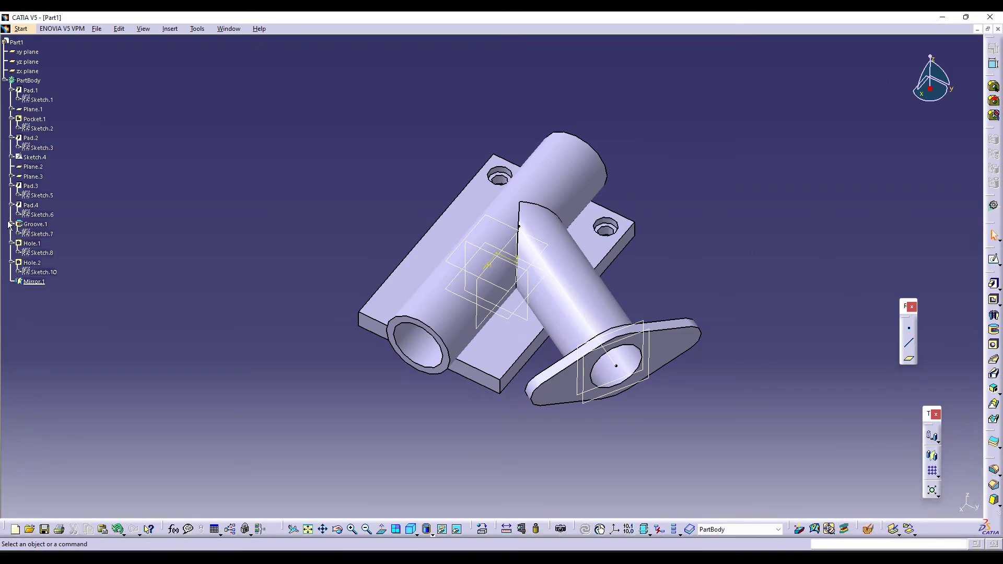
{"action": "left_click", "coordinate": [31, 263]}
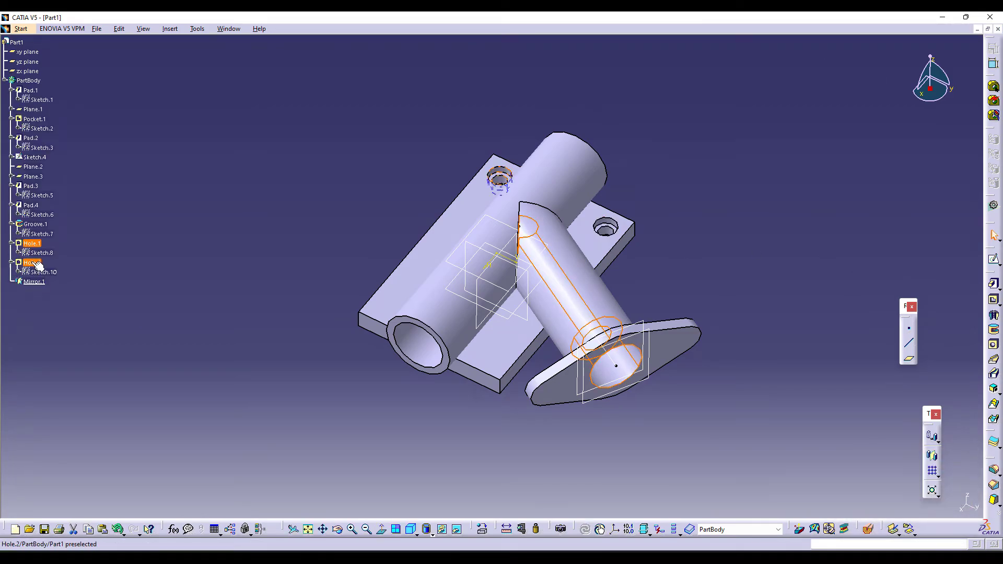
{"action": "left_click", "coordinate": [932, 455]}
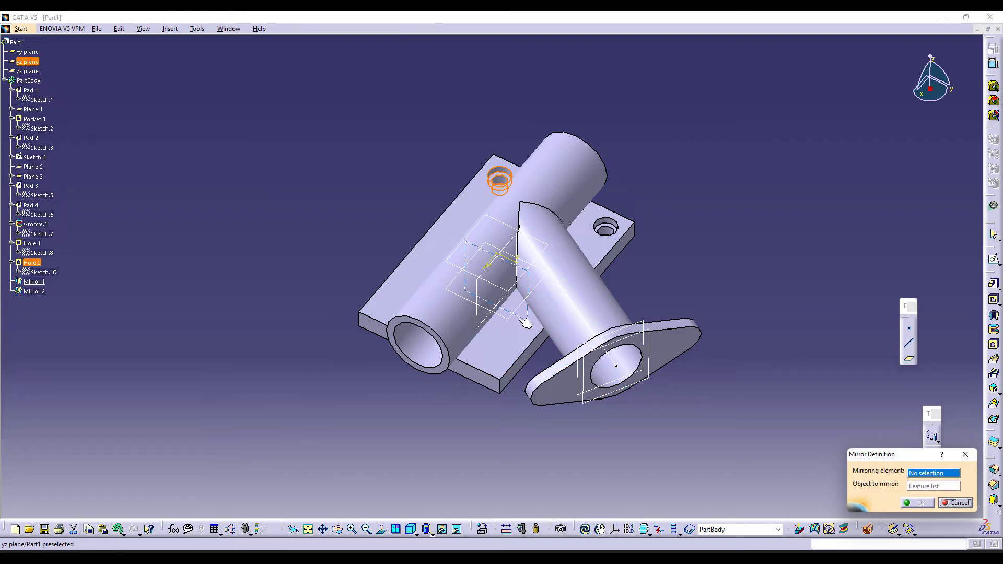
{"action": "left_click", "coordinate": [527, 320]}
{"action": "left_click", "coordinate": [918, 502]}
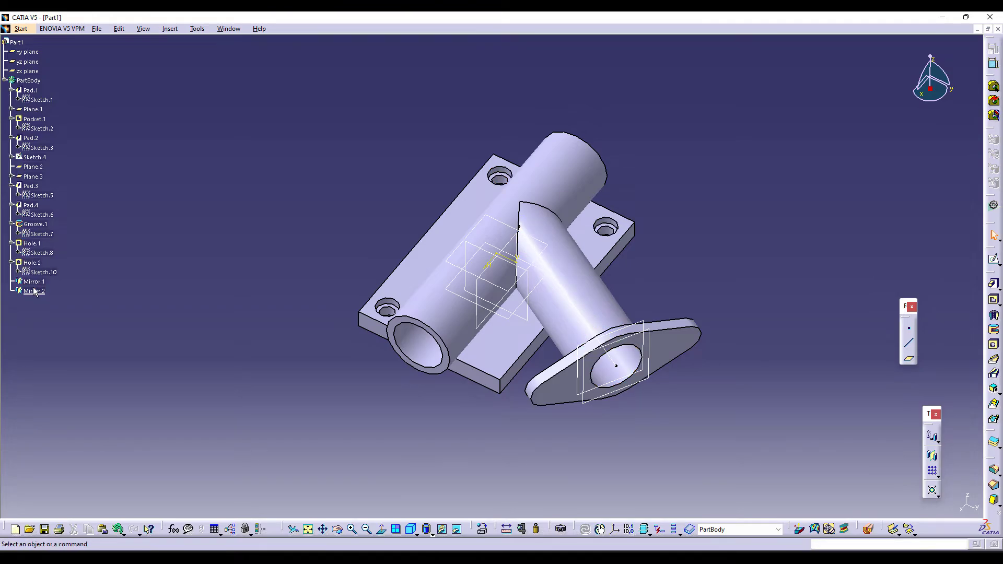
Try to mirror the already mirrored base plate hole about the yz plane.
{"action": "left_click", "coordinate": [611, 226]}
{"action": "left_click", "coordinate": [932, 455]}
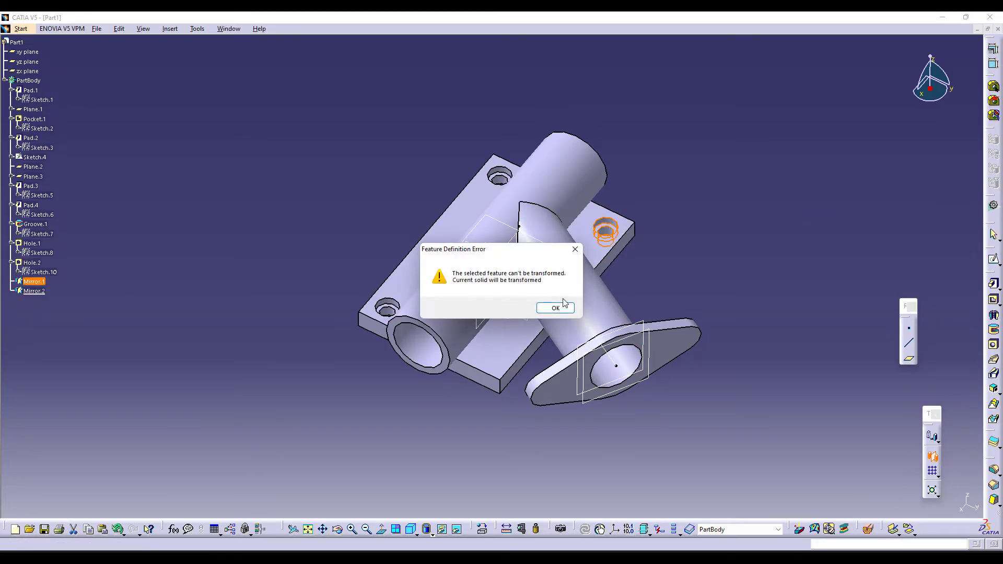
{"action": "left_click", "coordinate": [555, 308]}
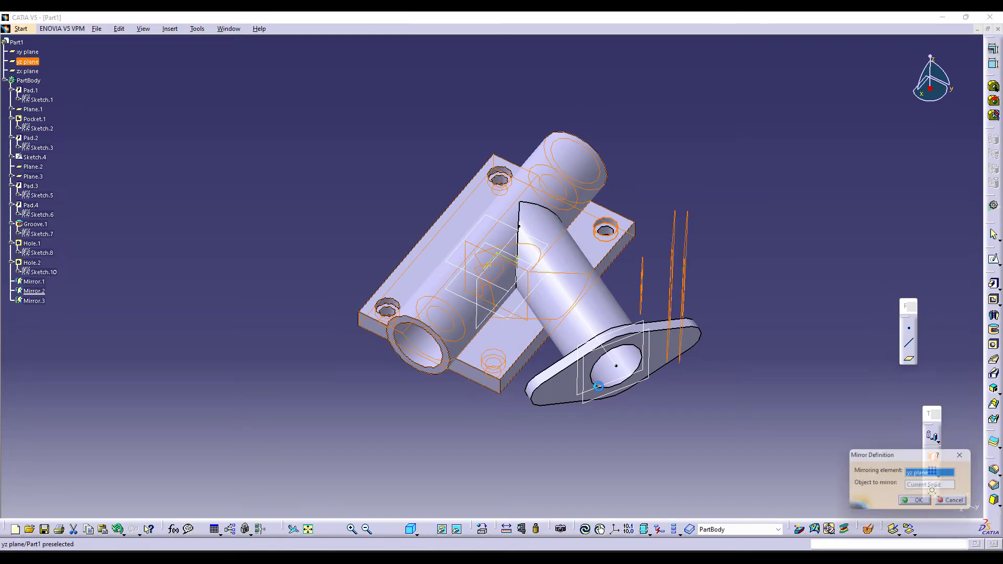
{"action": "left_click", "coordinate": [947, 504]}
Start a hole at the base plate's remaining corner and dimension its centre 5 mm from the plate's short edge.
{"action": "middle_click_drag", "start_coordinate": [769, 375], "coordinate": [758, 288]}
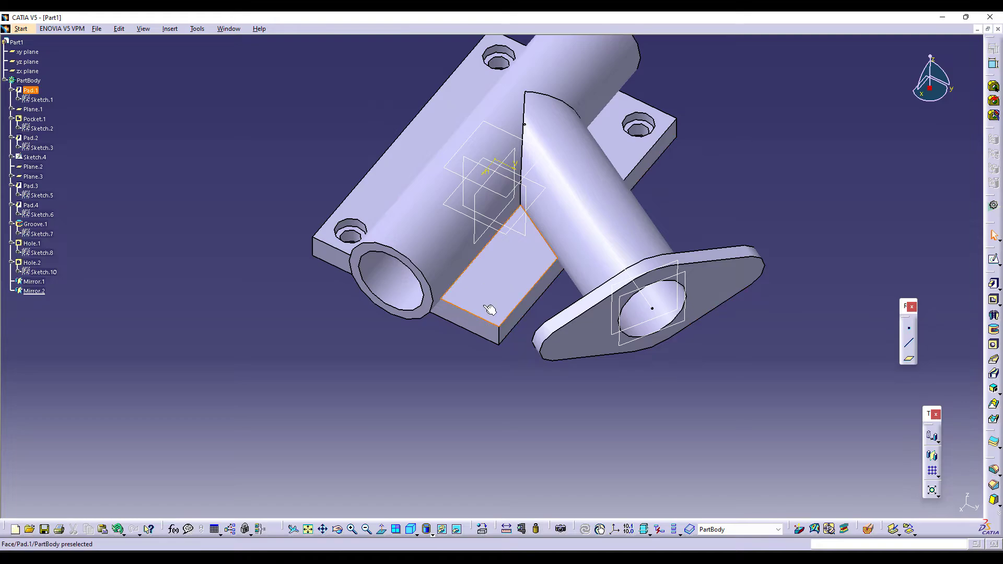
{"action": "left_click", "coordinate": [994, 345]}
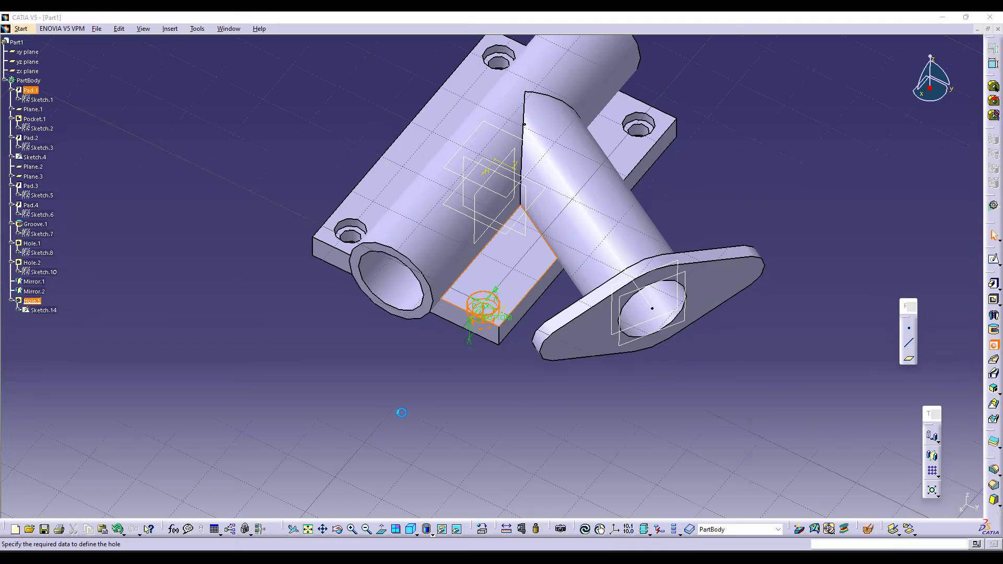
{"action": "left_click", "coordinate": [920, 414]}
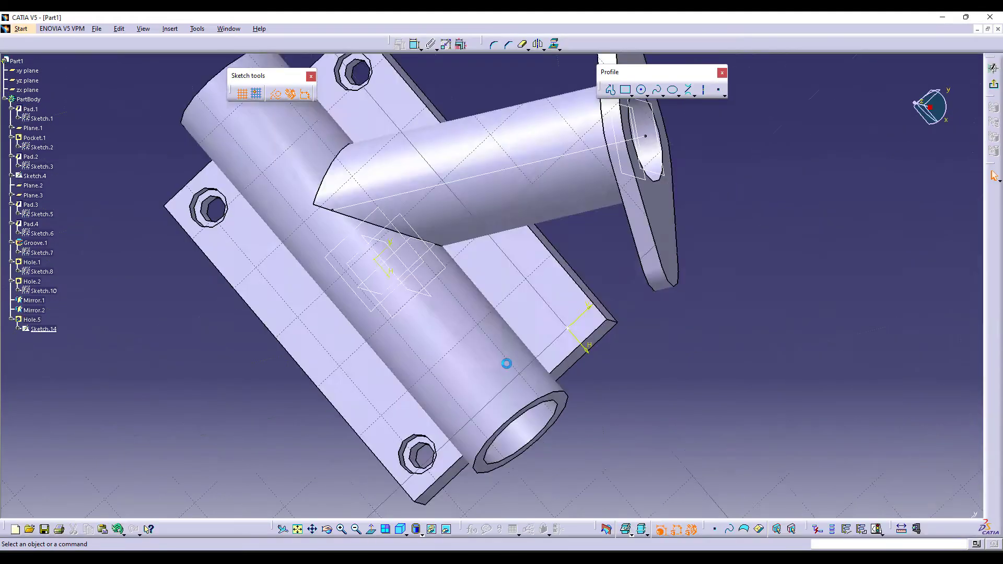
{"action": "mouse_move", "coordinate": [521, 286]}
{"action": "middle_mouse_down"}
{"action": "mouse_move", "coordinate": [609, 278]}
{"action": "mouse_move", "coordinate": [417, 94]}
{"action": "middle_mouse_up"}
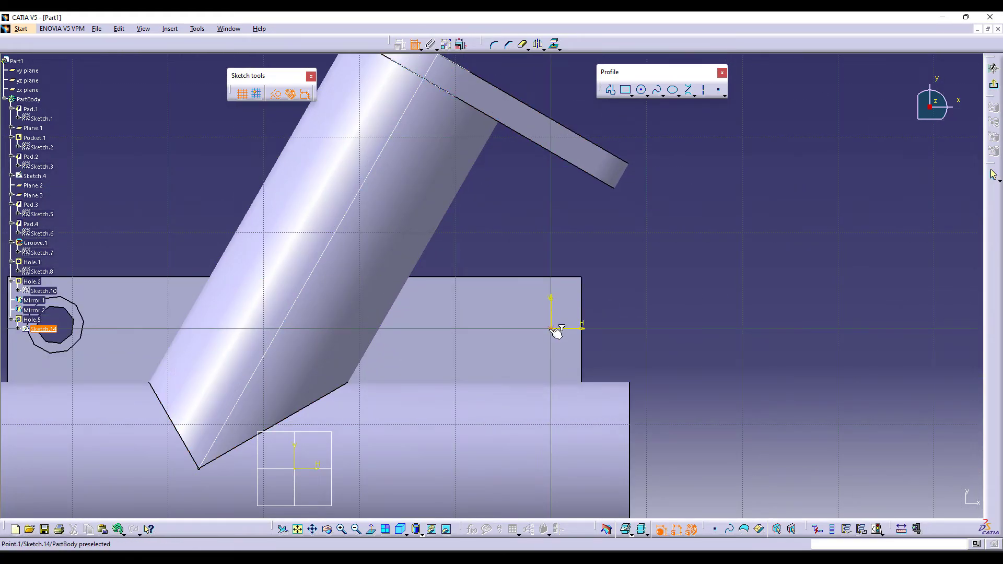
{"action": "left_click", "coordinate": [580, 301]}
{"action": "left_click", "coordinate": [635, 293]}
{"action": "double_click", "coordinate": [636, 296]}
{"action": "key", "text": "Return"}
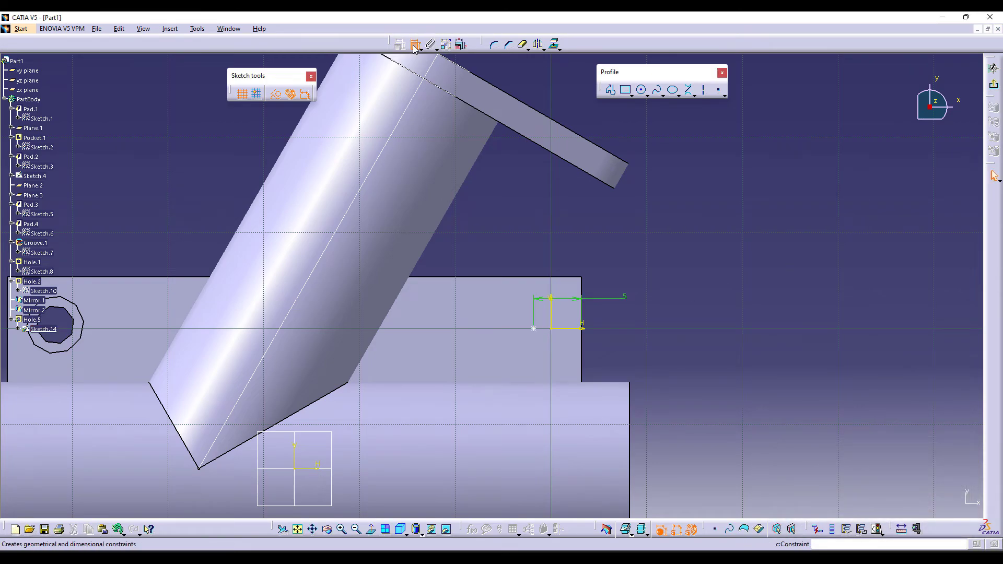
Dimension the corner hole's centre 5 mm from the plate's long edge, close the positioning sketch and create the hole with the retained settings.
{"action": "left_click", "coordinate": [554, 281]}
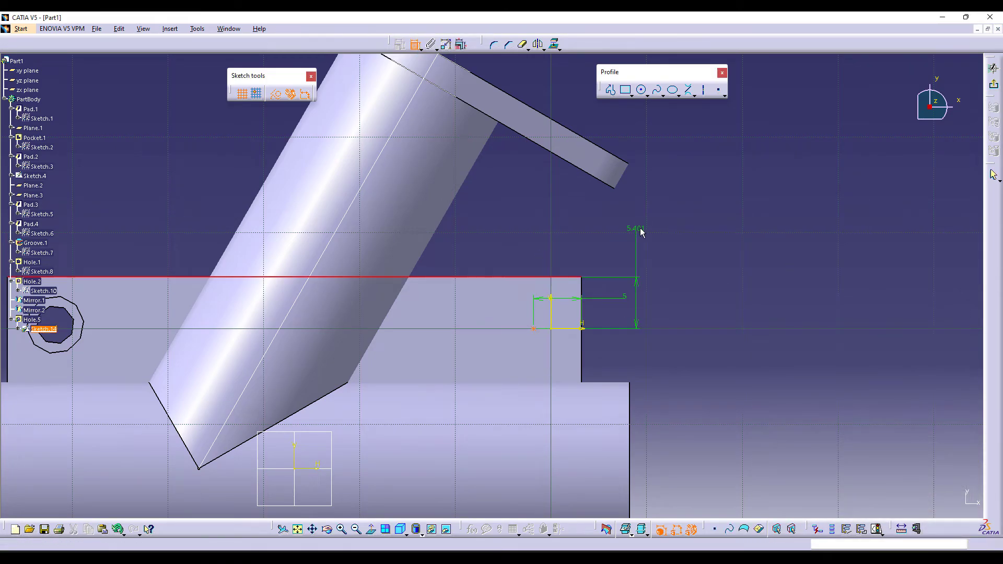
{"action": "double_click", "coordinate": [632, 228]}
{"action": "key", "text": "Return"}
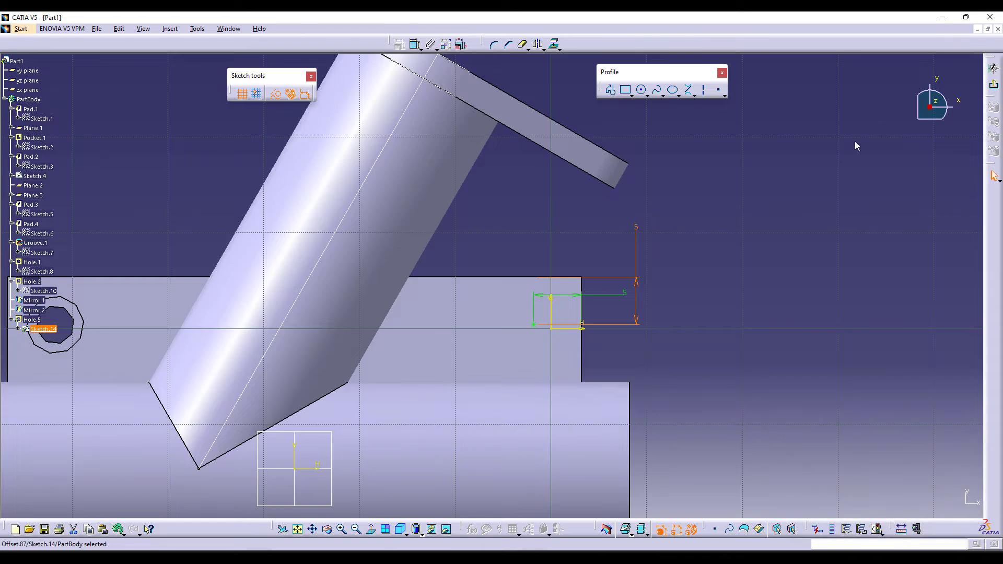
{"action": "left_click", "coordinate": [993, 85]}
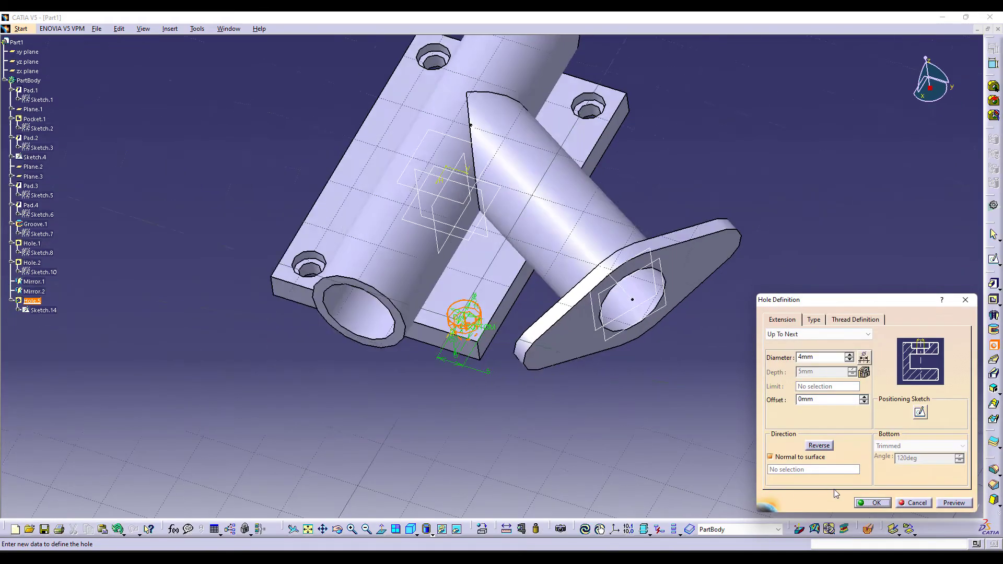
{"action": "left_click", "coordinate": [872, 503]}
{"action": "middle_click_drag", "start_coordinate": [766, 239], "coordinate": [765, 292]}
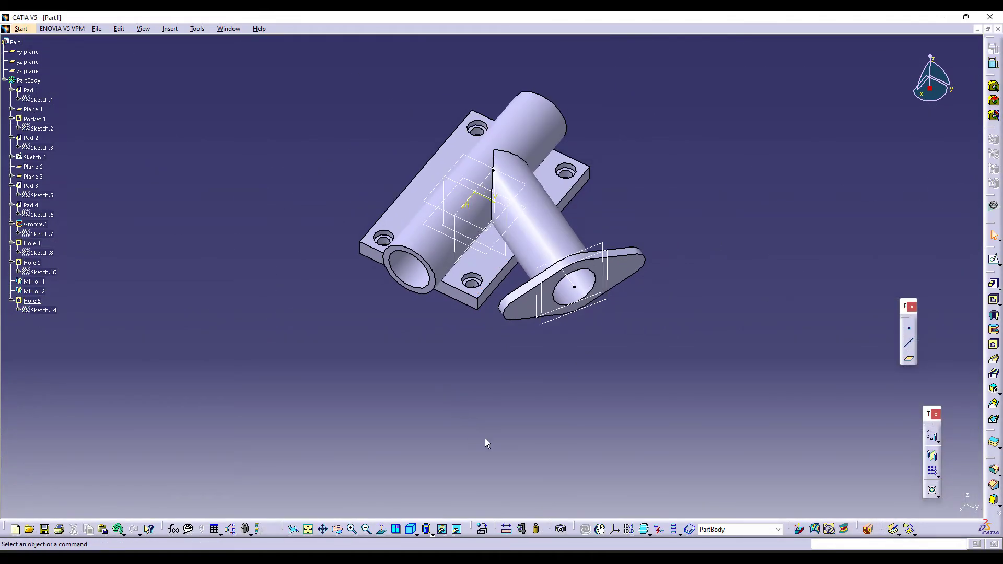
Start a simple hole of 3 mm diameter near one end of the flange's outer face, following Drawing.png.
{"action": "key", "text": "alt+Tab"}
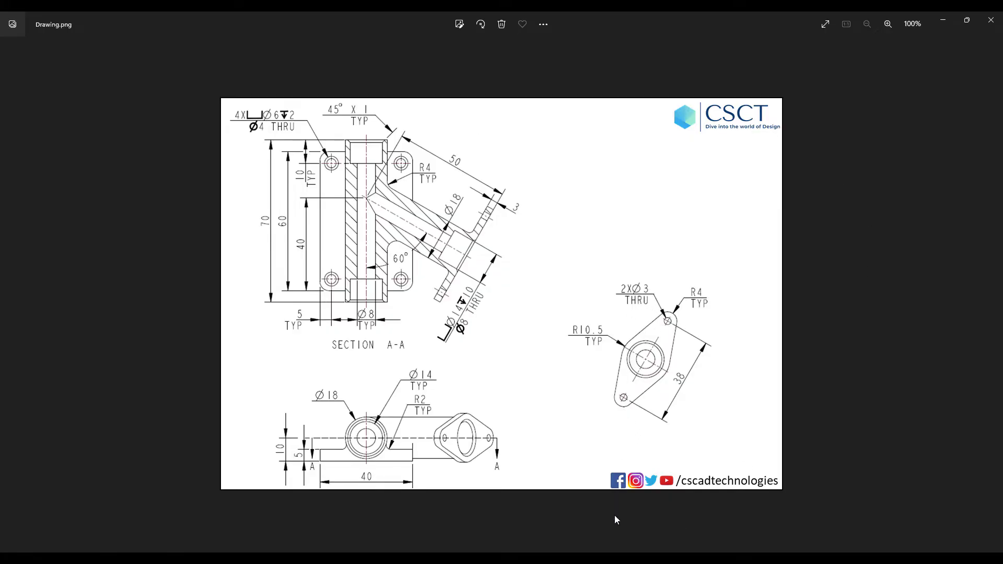
{"action": "key", "text": "alt+Tab"}
{"action": "middle_click_drag", "start_coordinate": [714, 220], "coordinate": [712, 176]}
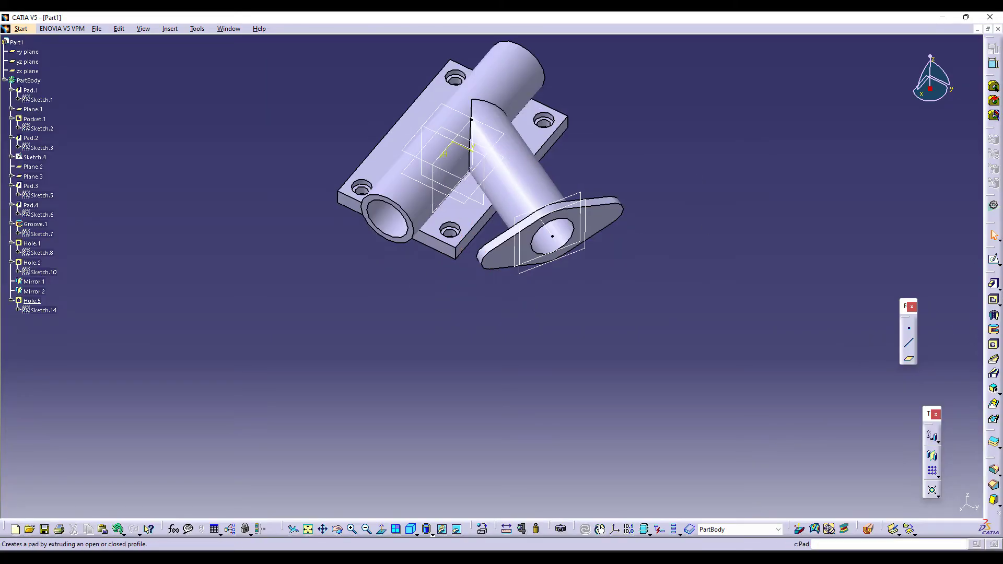
{"action": "left_click", "coordinate": [993, 344]}
{"action": "left_click", "coordinate": [606, 211]}
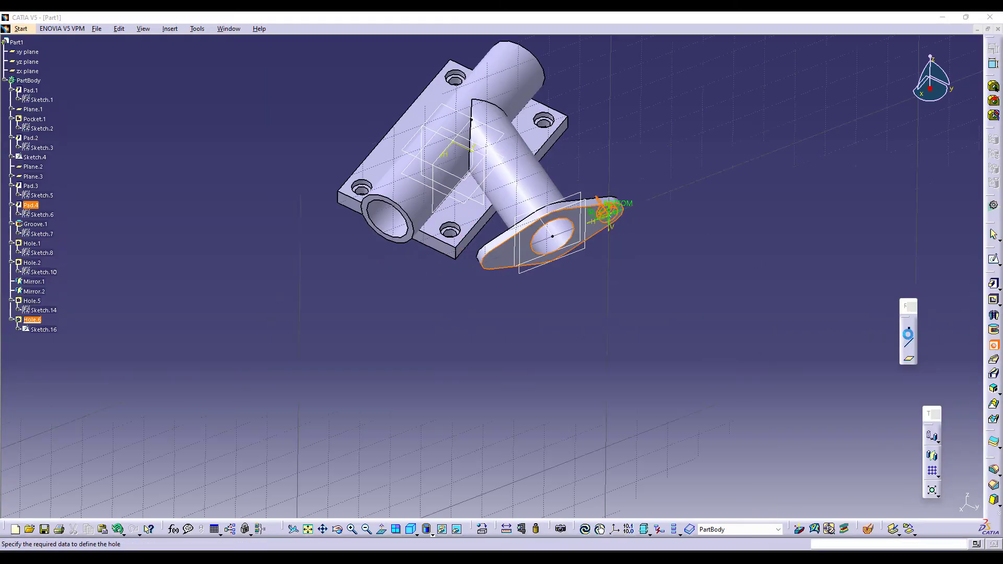
{"action": "left_click", "coordinate": [811, 323]}
{"action": "left_click", "coordinate": [811, 335]}
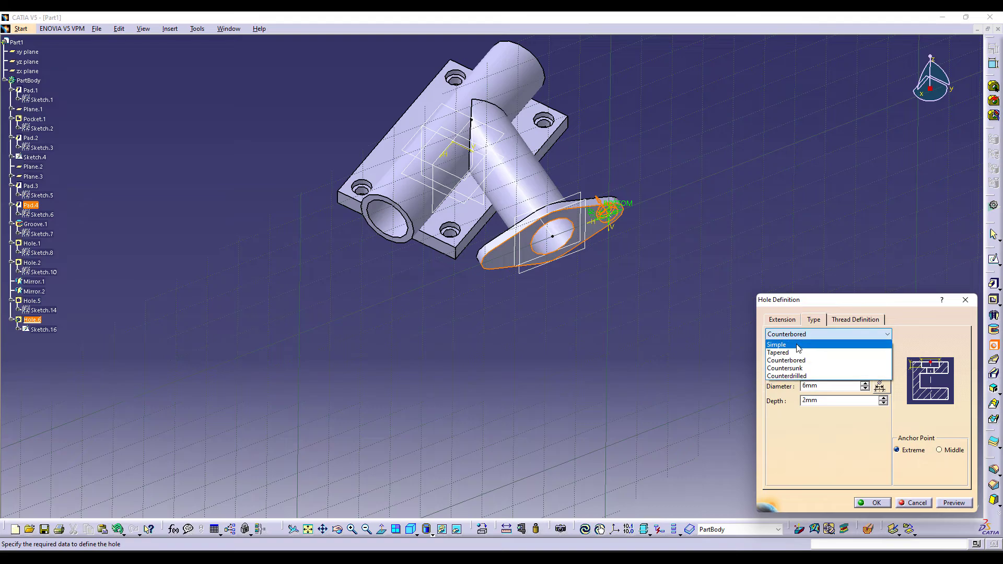
{"action": "left_click", "coordinate": [796, 344]}
{"action": "left_click", "coordinate": [788, 320]}
{"action": "left_click", "coordinate": [809, 357]}
{"action": "type", "text": "3"}
{"action": "key", "text": "Return"}
Position the 3 mm flange hole concentric with the flange's rounded end, close the positioning sketch and create the hole.
{"action": "left_click", "coordinate": [920, 413]}
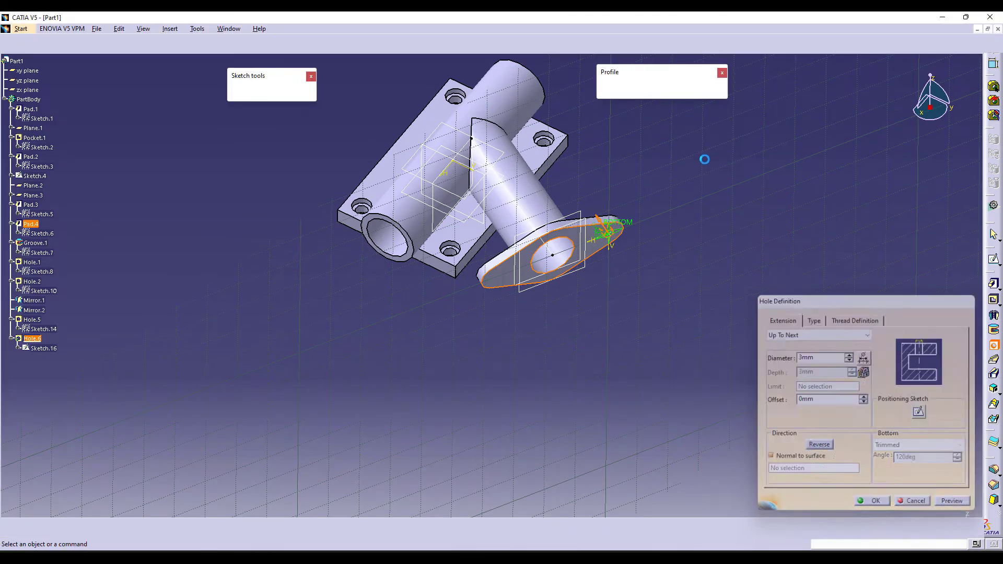
{"action": "middle_click_drag", "start_coordinate": [694, 232], "coordinate": [708, 144]}
{"action": "mouse_move", "coordinate": [609, 230]}
{"action": "middle_mouse_down"}
{"action": "mouse_move", "coordinate": [723, 313]}
{"action": "mouse_move", "coordinate": [720, 206]}
{"action": "mouse_move", "coordinate": [733, 157]}
{"action": "middle_mouse_up"}
{"action": "left_click", "coordinate": [416, 44]}
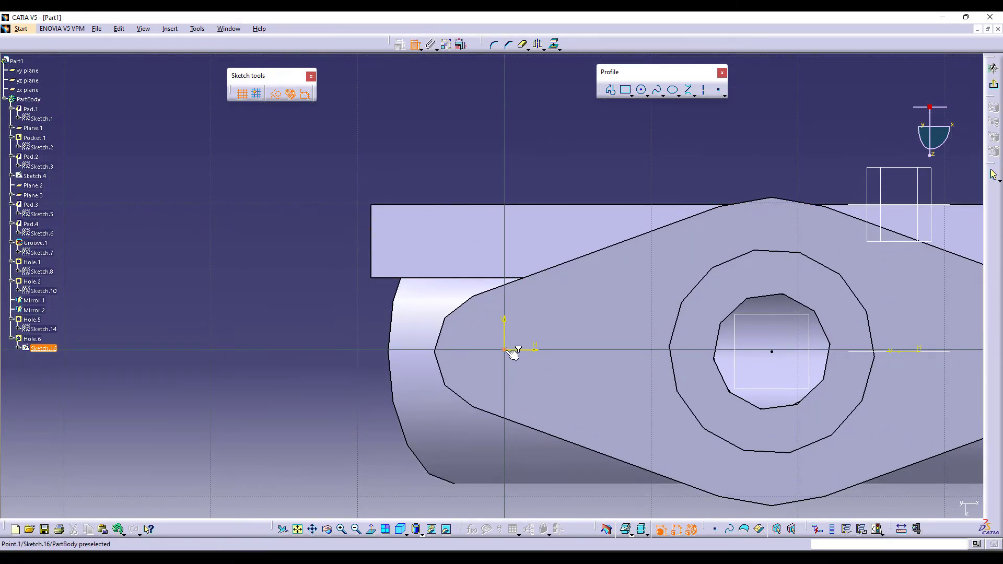
{"action": "left_click", "coordinate": [444, 341]}
{"action": "right_click", "coordinate": [434, 103]}
{"action": "left_click", "coordinate": [468, 178]}
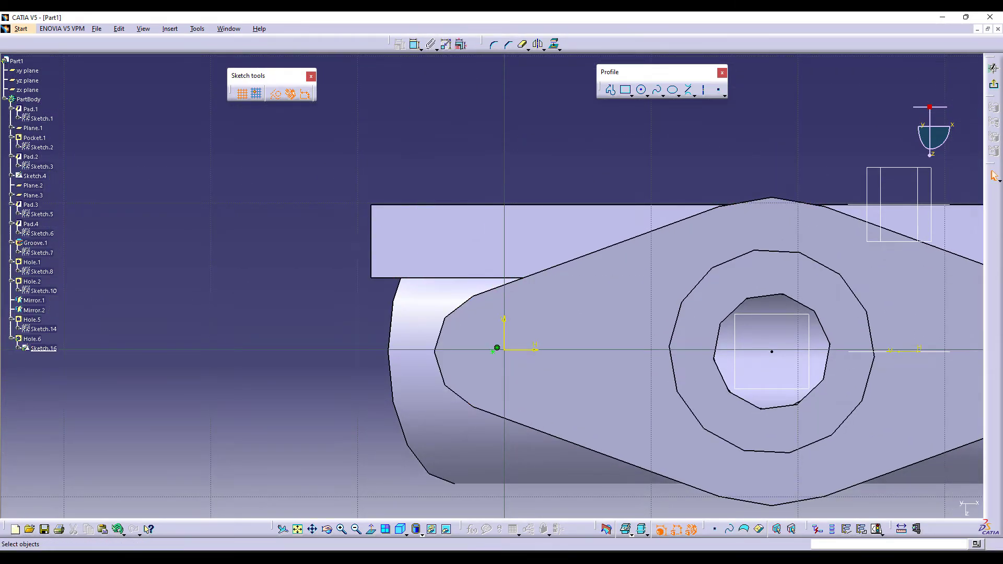
{"action": "left_click", "coordinate": [995, 89]}
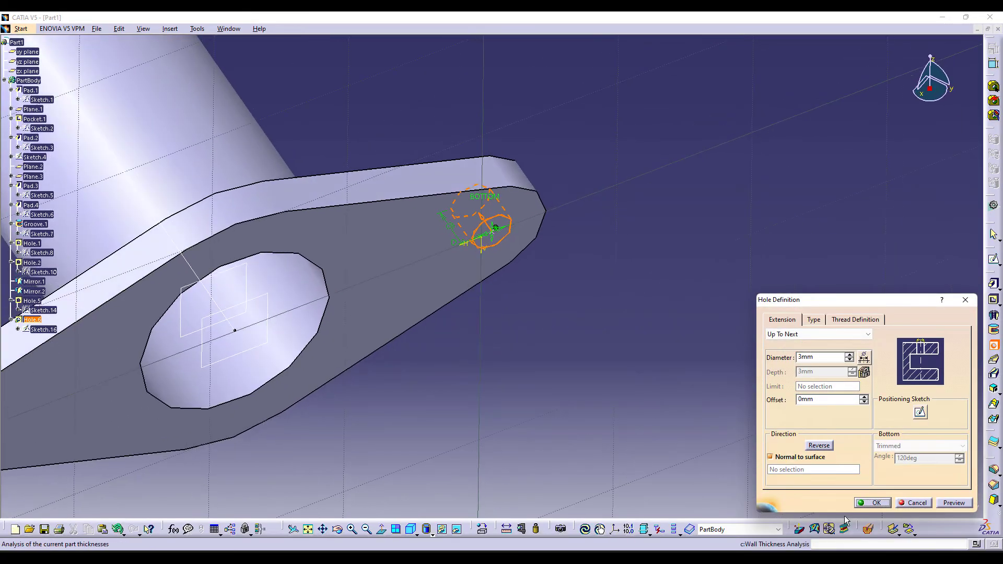
{"action": "left_click", "coordinate": [868, 501]}
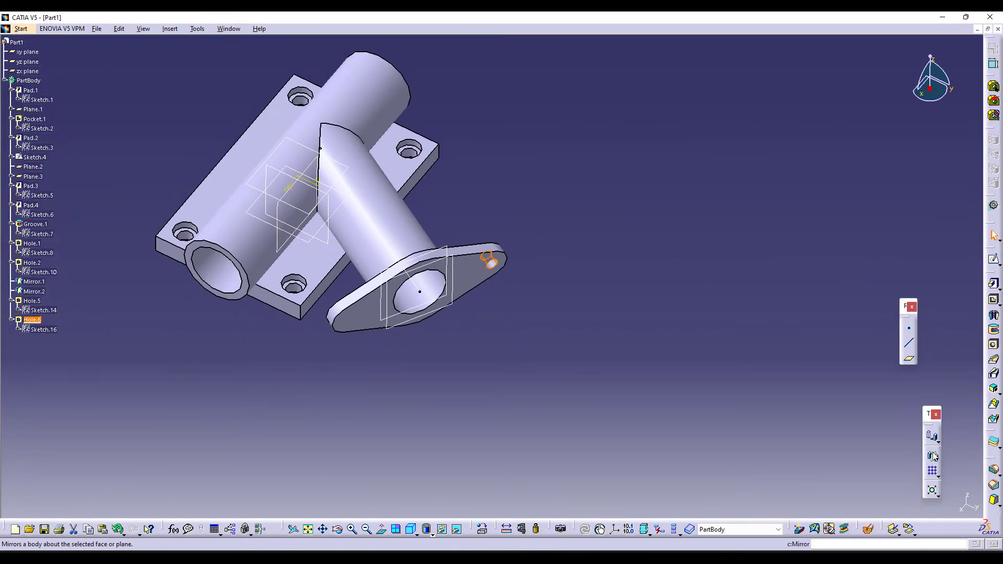
Create a second 3 mm hole on the flange's outer face, concentric with the rounded arc at its opposite end.
{"action": "middle_click_drag", "start_coordinate": [499, 304], "coordinate": [546, 294]}
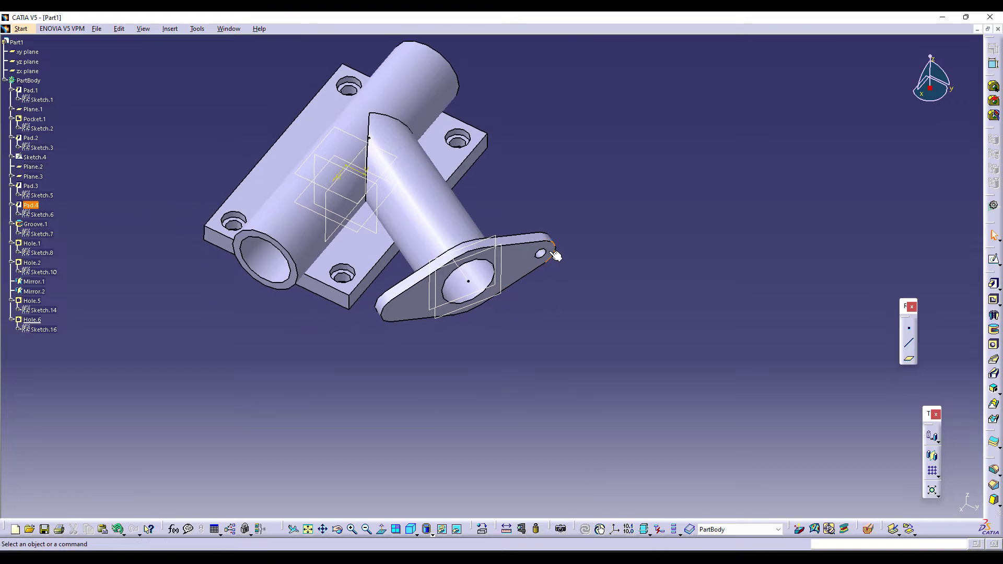
{"action": "left_click", "coordinate": [994, 345]}
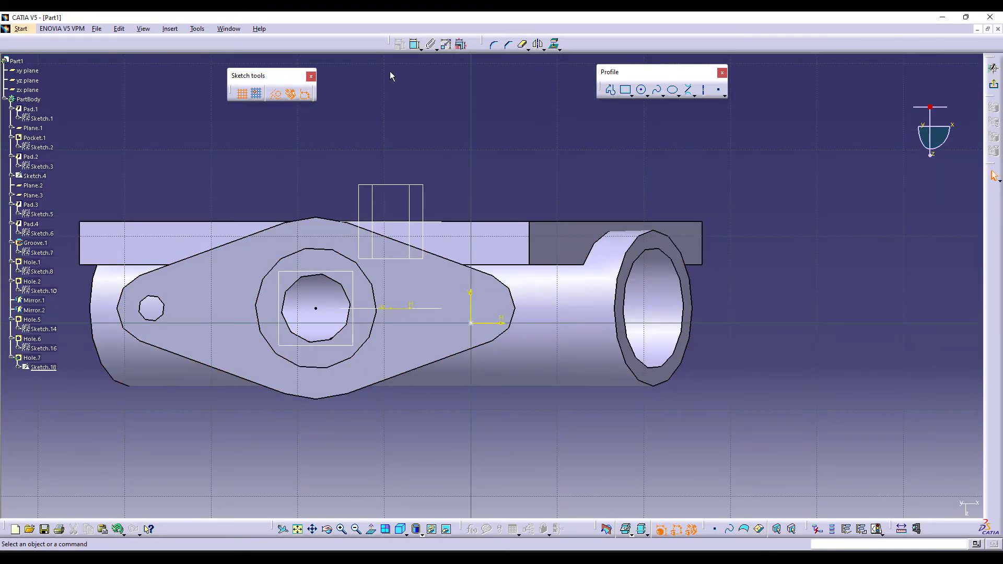
{"action": "left_click", "coordinate": [472, 324]}
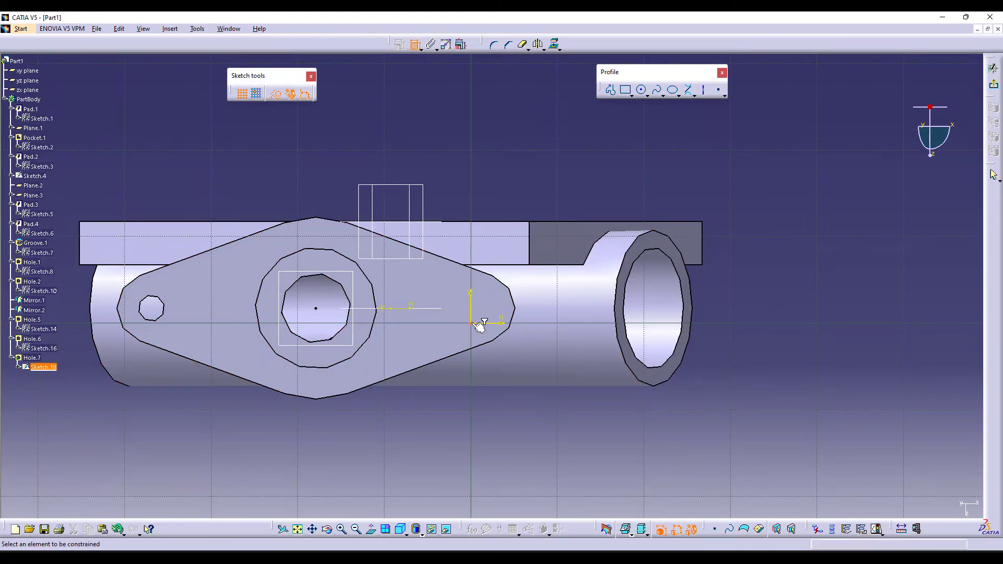
{"action": "left_click", "coordinate": [511, 296]}
{"action": "right_click", "coordinate": [514, 166]}
{"action": "left_click", "coordinate": [546, 241]}
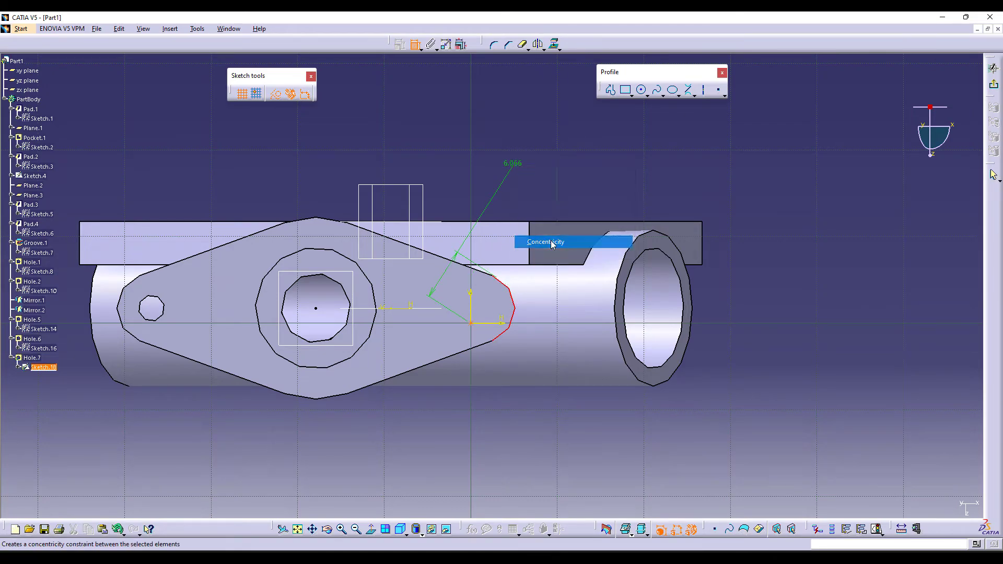
{"action": "left_click", "coordinate": [993, 69]}
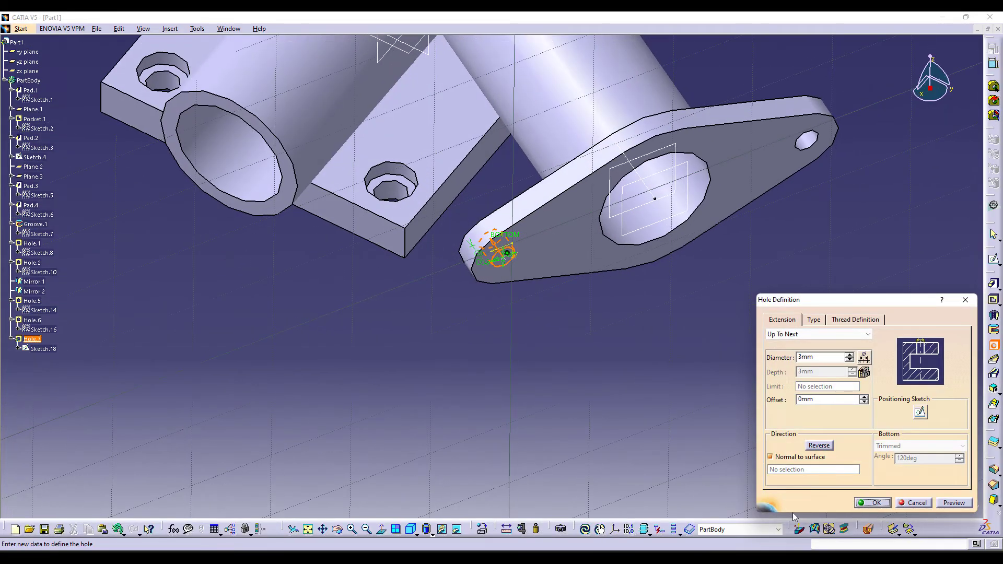
{"action": "left_click", "coordinate": [866, 503]}
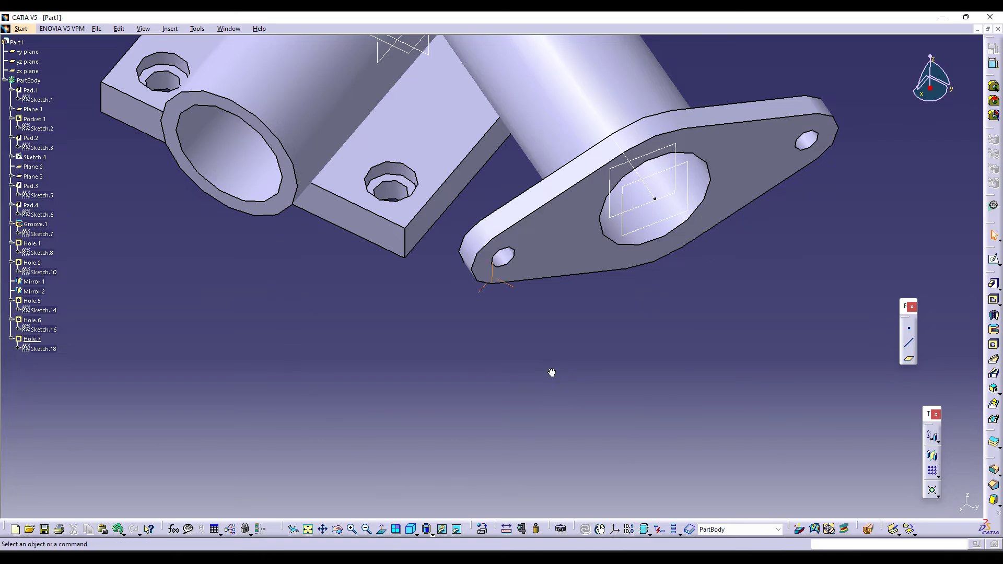
Hide the line sketch that runs along the branch pipe (Sketch.4).
{"action": "middle_click_drag", "start_coordinate": [552, 373], "coordinate": [533, 428], "text": "ctrl"}
{"action": "middle_click_drag", "start_coordinate": [392, 340], "coordinate": [460, 493]}
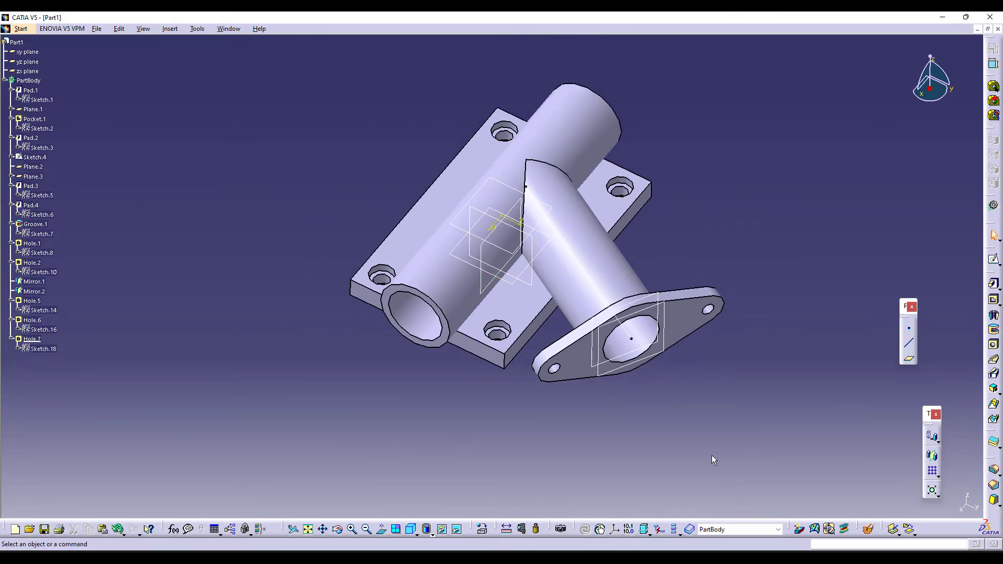
{"action": "right_click", "coordinate": [609, 302]}
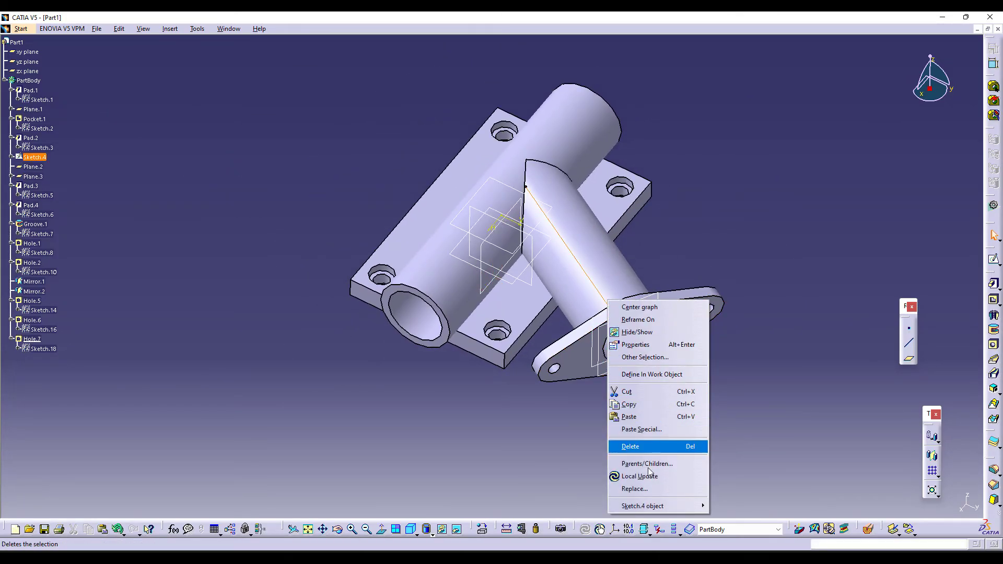
{"action": "left_click", "coordinate": [641, 333]}
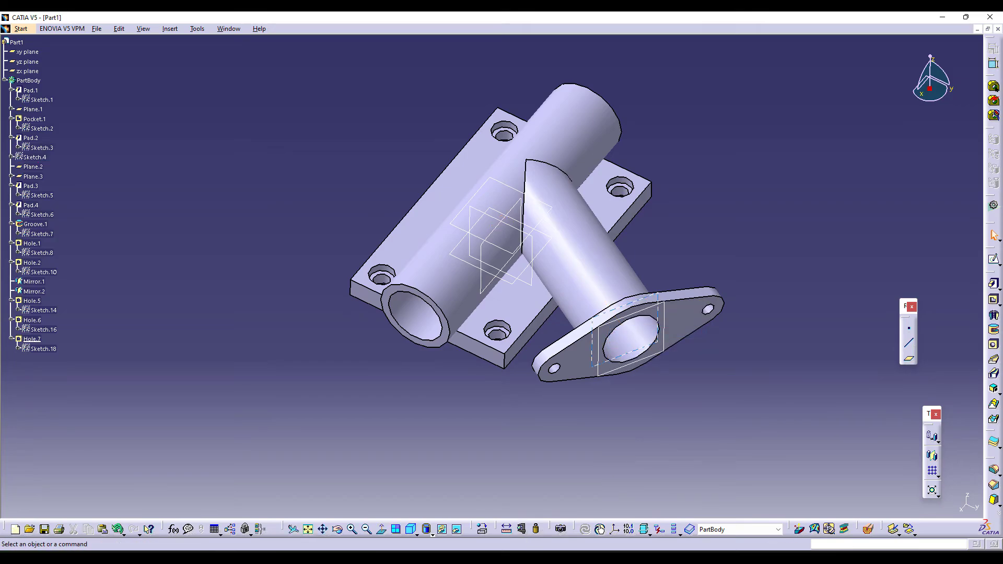
Start an edge fillet and select the base plate's four vertical corner edges.
{"action": "left_click", "coordinate": [422, 558]}
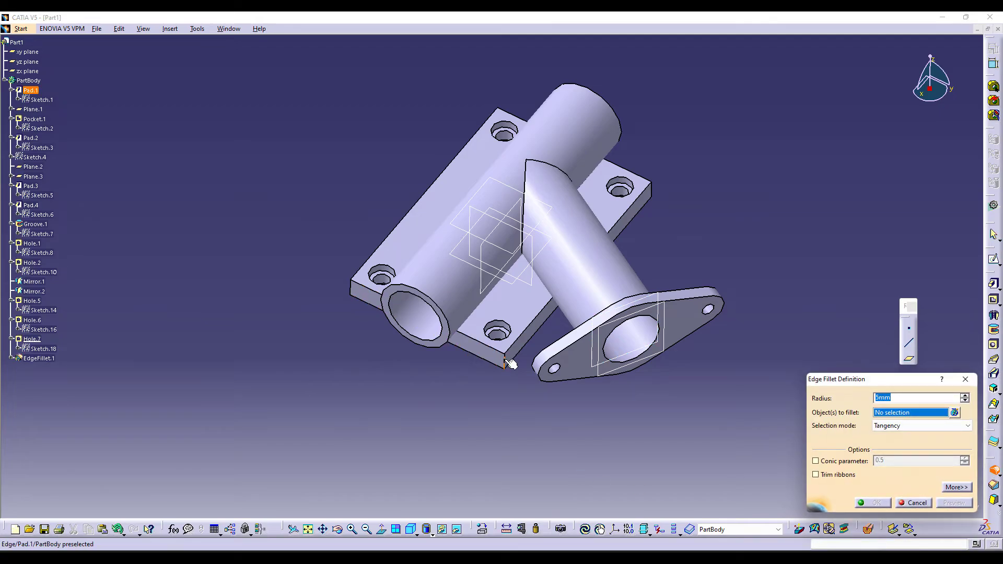
{"action": "left_click", "coordinate": [356, 292]}
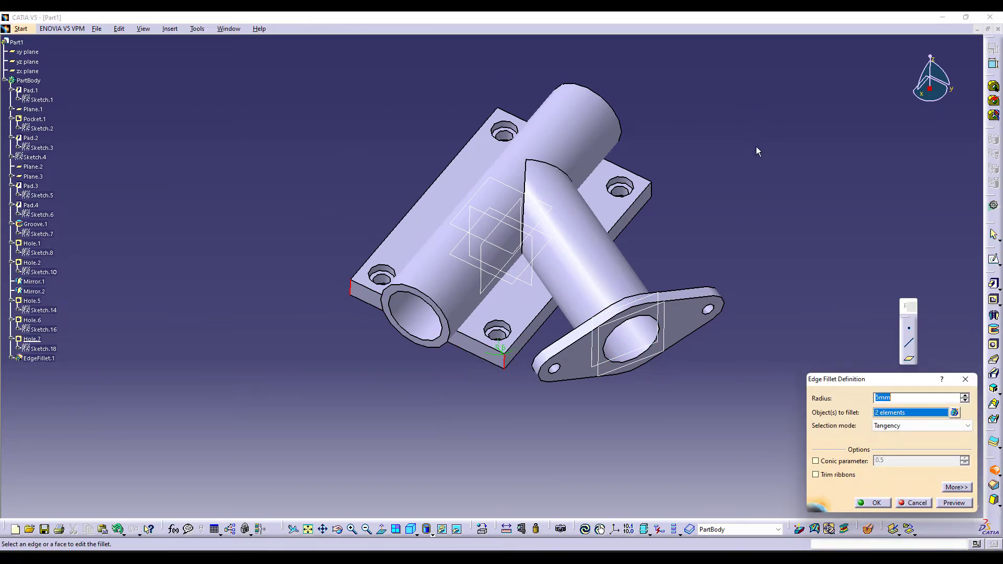
{"action": "left_click", "coordinate": [644, 204]}
{"action": "middle_click_drag", "start_coordinate": [644, 203], "coordinate": [416, 161]}
{"action": "left_click", "coordinate": [292, 101]}
{"action": "middle_click_drag", "start_coordinate": [676, 278], "coordinate": [507, 212]}
{"action": "left_click", "coordinate": [504, 209]}
{"action": "left_click", "coordinate": [575, 313]}
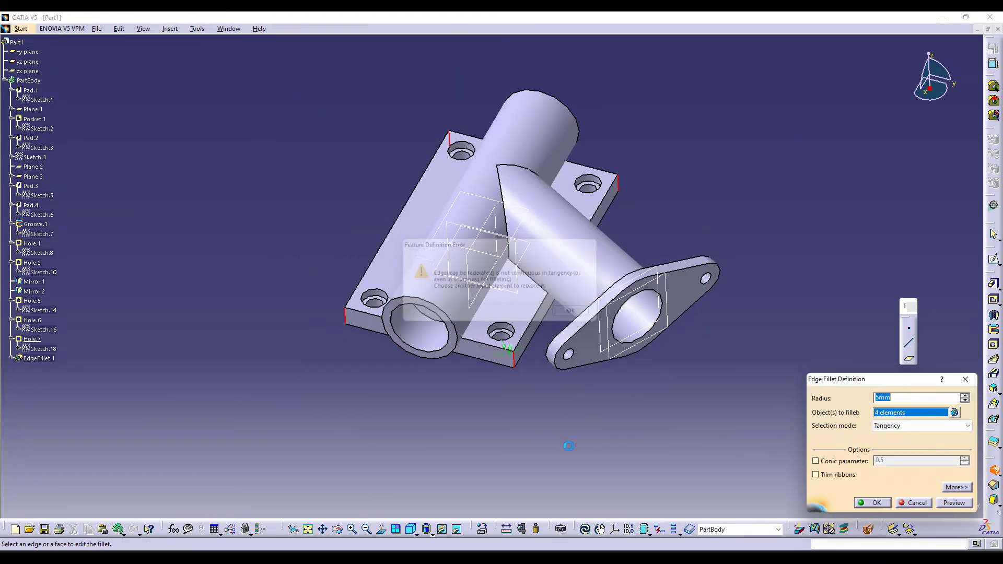
Try to add the edges where the branch pipe meets the base plate and main pipe to the fillet selection.
{"action": "middle_click_drag", "start_coordinate": [574, 456], "coordinate": [581, 398]}
{"action": "left_click", "coordinate": [547, 321]}
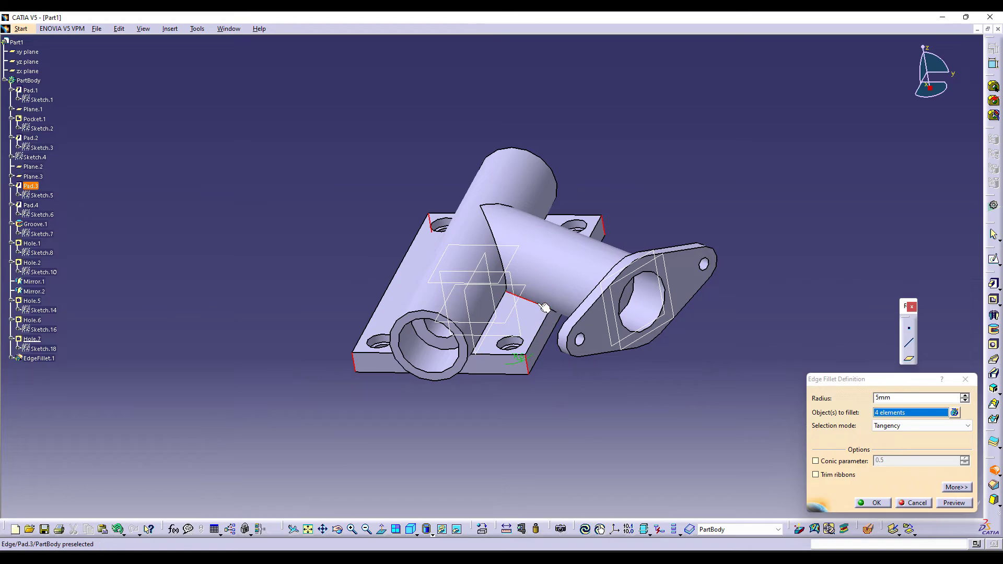
{"action": "middle_click_drag", "start_coordinate": [682, 377], "coordinate": [388, 421]}
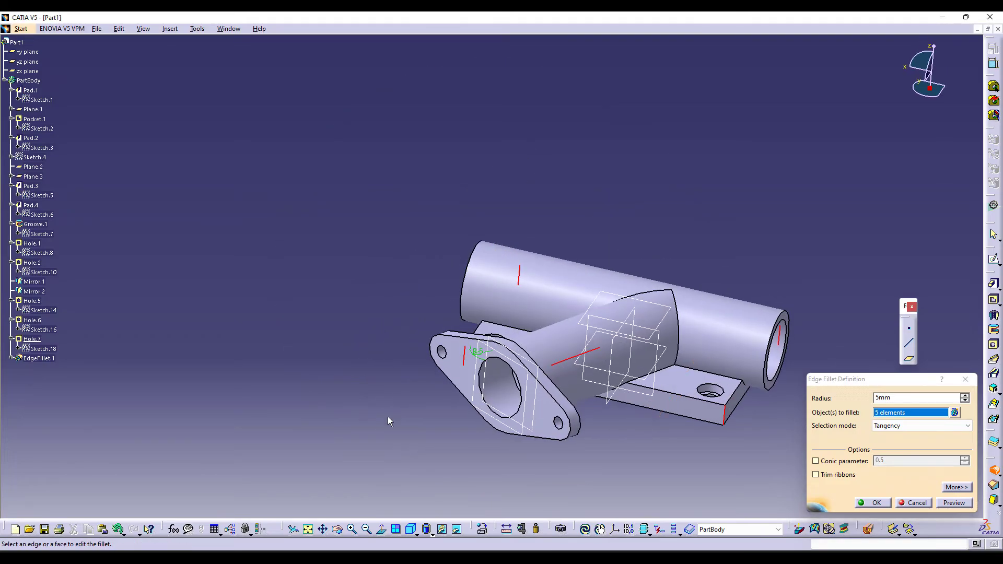
{"action": "left_click", "coordinate": [669, 367]}
{"action": "left_click", "coordinate": [684, 358]}
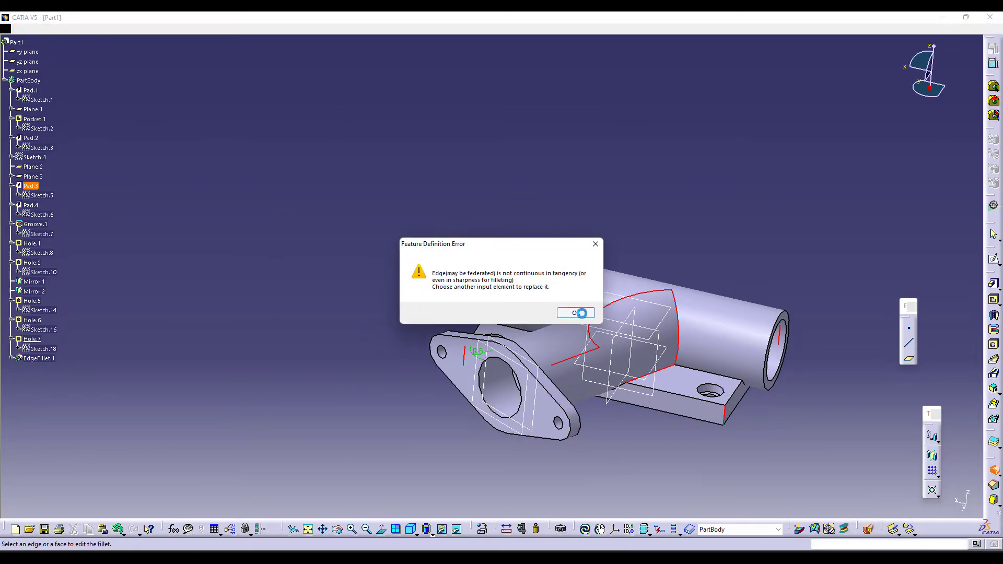
{"action": "left_click", "coordinate": [576, 313]}
{"action": "middle_click_drag", "start_coordinate": [418, 349], "coordinate": [513, 220]}
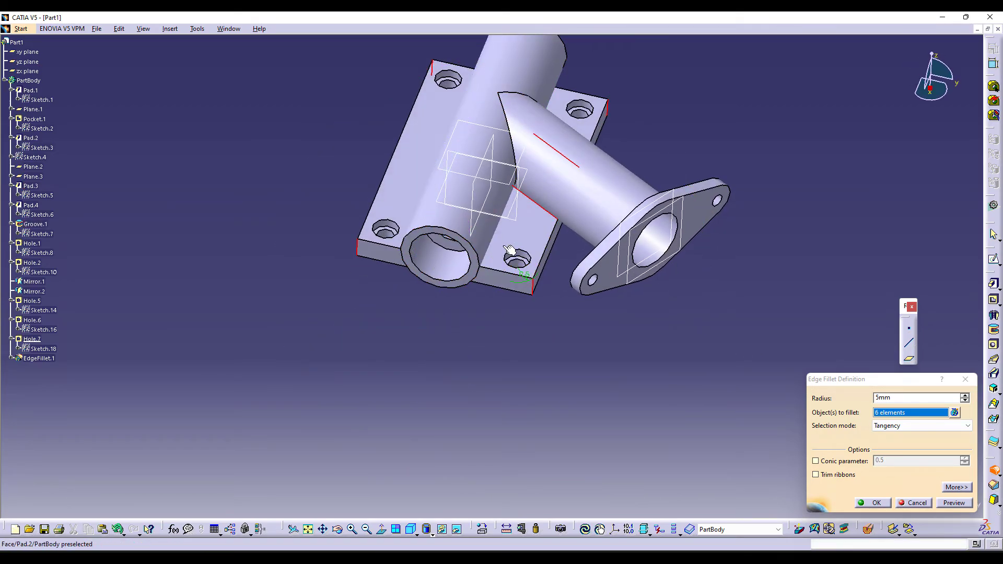
{"action": "left_click", "coordinate": [556, 218]}
{"action": "middle_click_drag", "start_coordinate": [665, 250], "coordinate": [437, 324]}
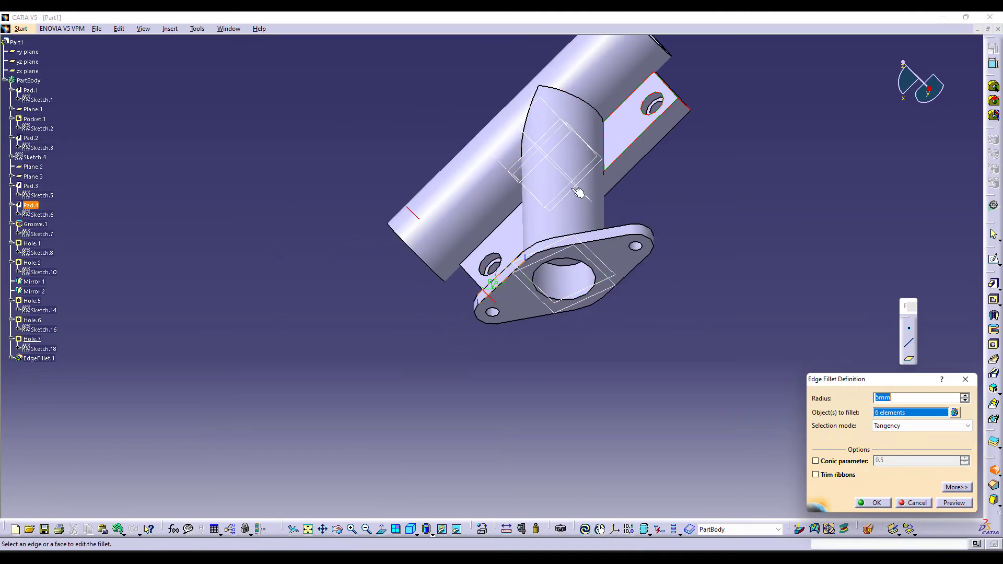
{"action": "left_click", "coordinate": [604, 139]}
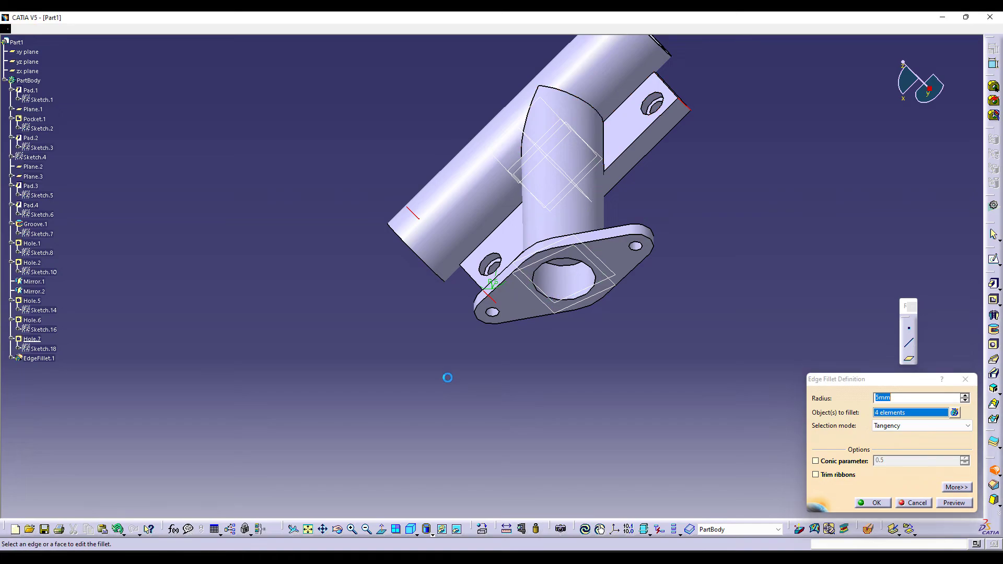
Set the base plate corner fillet's radius to 4 mm and create it.
{"action": "middle_click_drag", "start_coordinate": [448, 378], "coordinate": [653, 336]}
{"action": "left_click", "coordinate": [872, 502]}
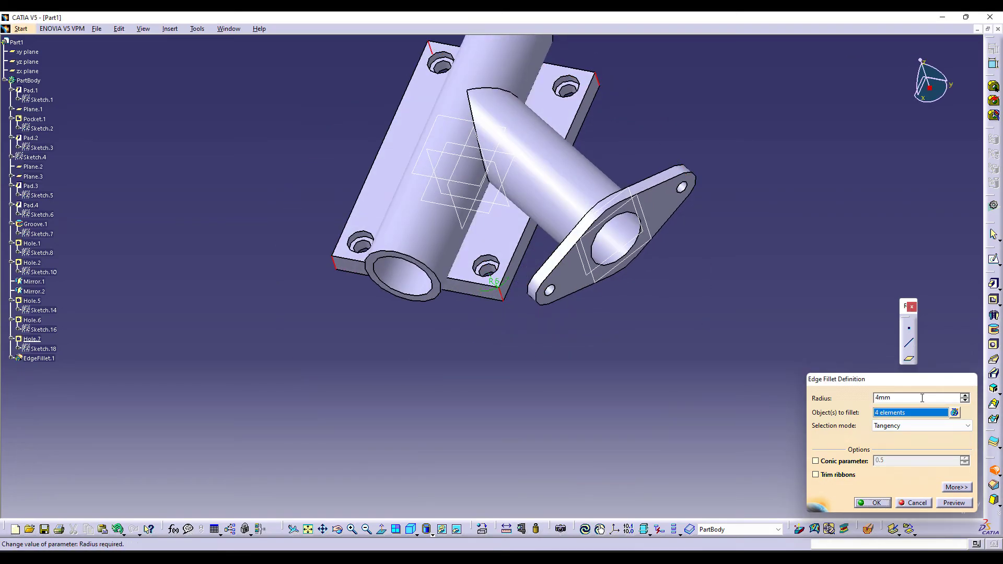
{"action": "middle_click_drag", "start_coordinate": [480, 337], "coordinate": [526, 263]}
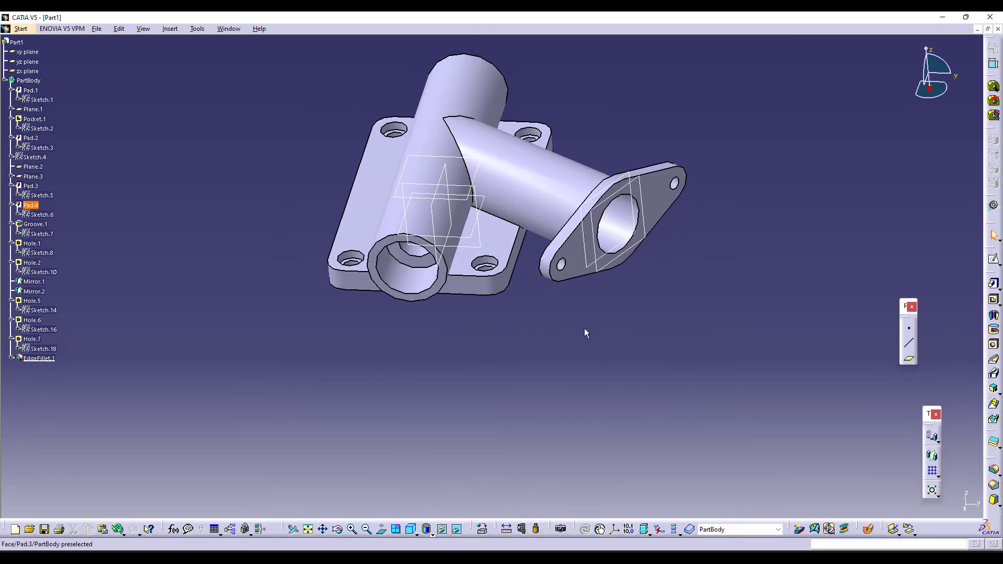
After consulting Drawing.png, fillet the edges where the main pipe and branch pipe meet the base plate's top face, keeping the 4 mm radius.
{"action": "key", "text": "alt+Tab"}
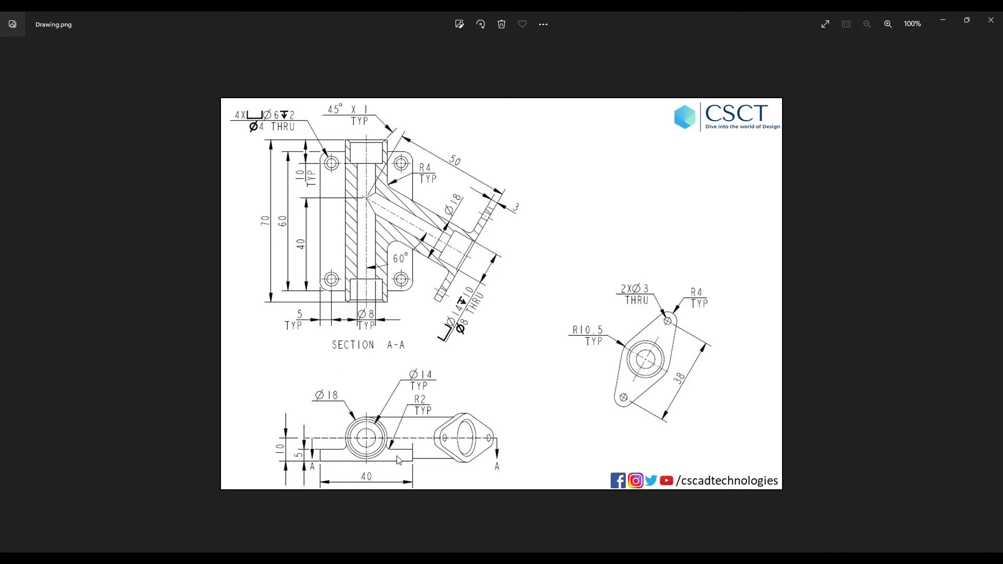
{"action": "key", "text": "alt+Tab"}
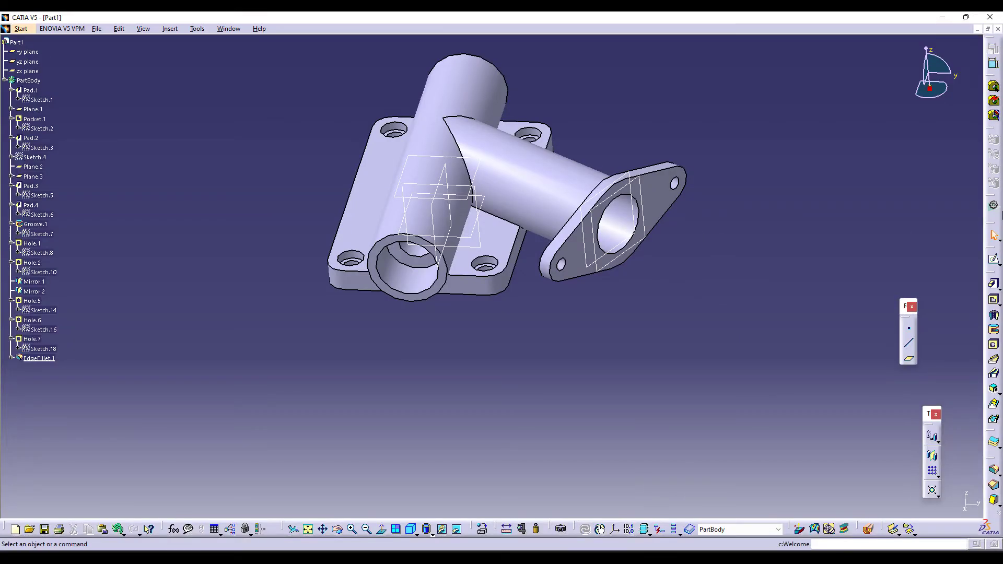
{"action": "left_click", "coordinate": [993, 472]}
{"action": "middle_click_drag", "start_coordinate": [464, 260], "coordinate": [455, 125]}
{"action": "left_click", "coordinate": [363, 230]}
{"action": "middle_click_drag", "start_coordinate": [365, 217], "coordinate": [192, 317]}
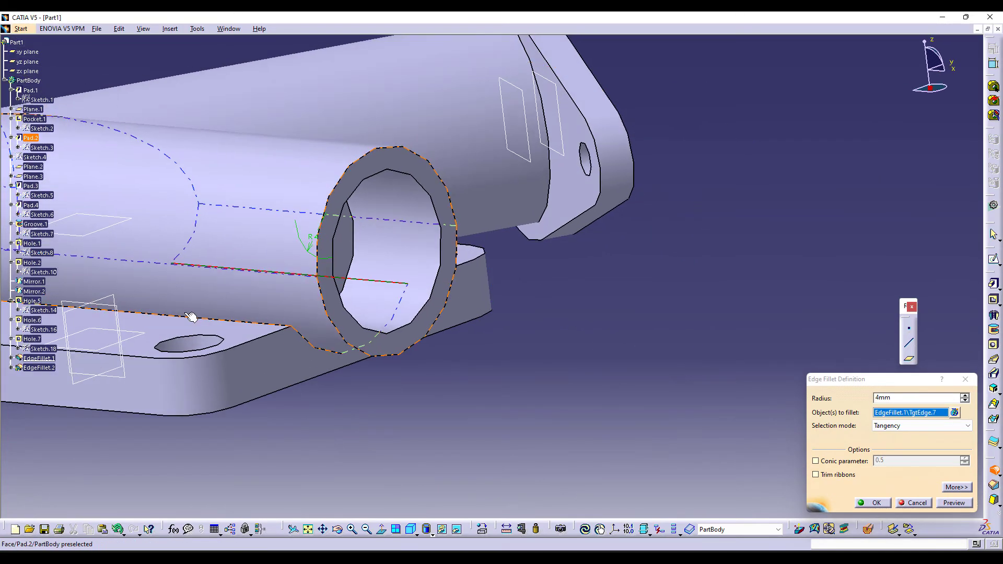
{"action": "left_click", "coordinate": [249, 325]}
{"action": "middle_click_drag", "start_coordinate": [249, 326], "coordinate": [663, 523]}
{"action": "middle_click_drag", "start_coordinate": [557, 168], "coordinate": [584, 342]}
{"action": "left_click", "coordinate": [457, 265]}
{"action": "middle_click_drag", "start_coordinate": [744, 164], "coordinate": [573, 365]}
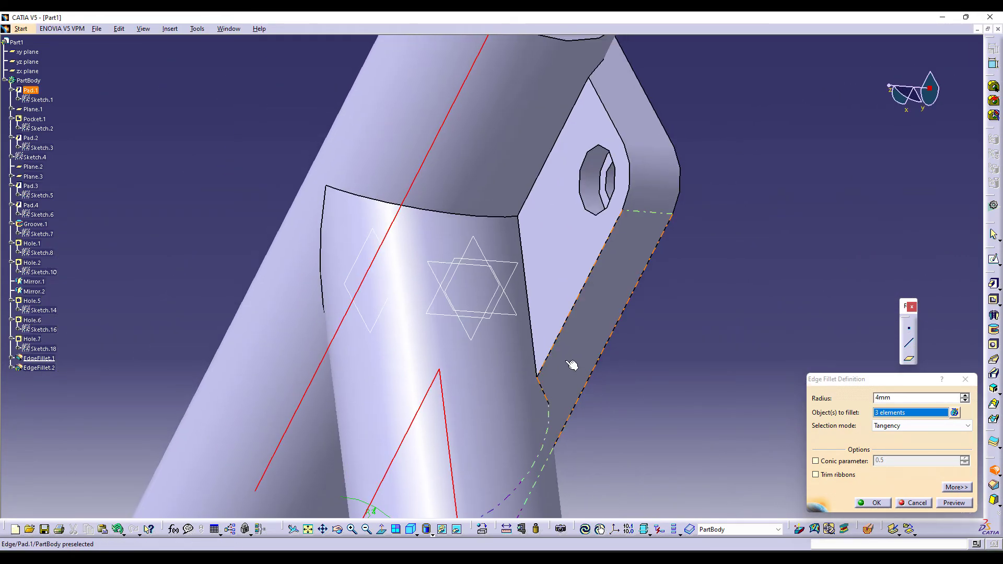
{"action": "left_click", "coordinate": [535, 309]}
{"action": "middle_click_drag", "start_coordinate": [548, 163], "coordinate": [580, 356]}
{"action": "middle_click_drag", "start_coordinate": [533, 313], "coordinate": [723, 112]}
{"action": "left_click", "coordinate": [878, 503]}
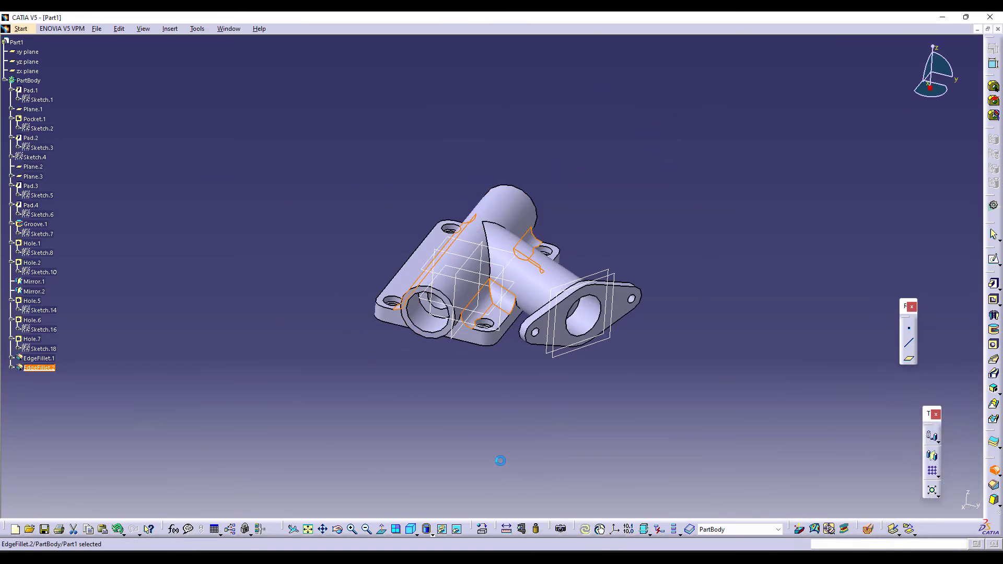
Change the radius of the fillet between the pipes and base plate to 2 mm.
{"action": "double_click", "coordinate": [512, 314]}
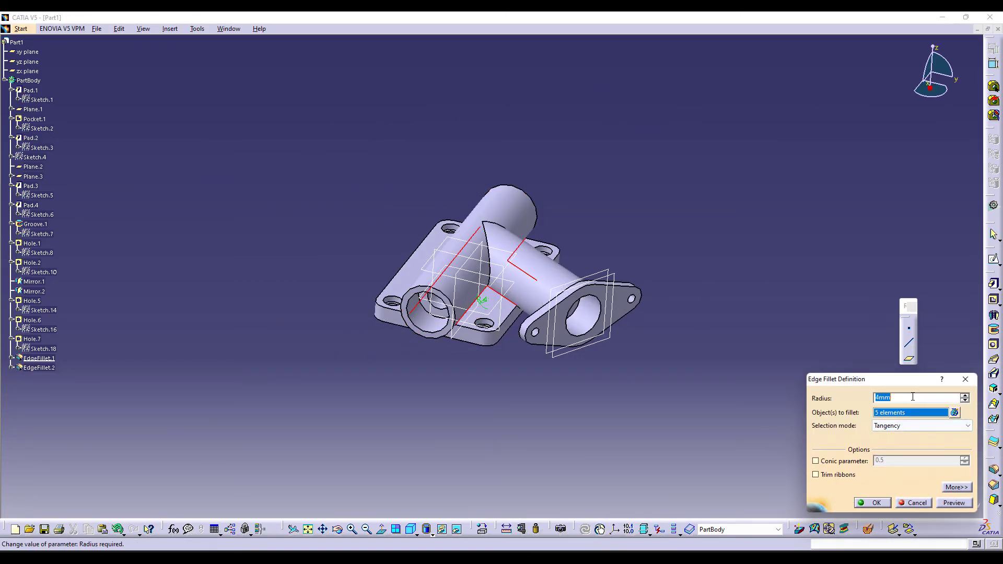
{"action": "type", "text": "2"}
{"action": "key", "text": "Return"}
{"action": "middle_click_drag", "start_coordinate": [673, 369], "coordinate": [961, 419]}
Apply a 4 mm edge fillet along one side of the junction between the branch pipe and main pipe.
{"action": "left_click", "coordinate": [993, 470]}
{"action": "left_click", "coordinate": [484, 314]}
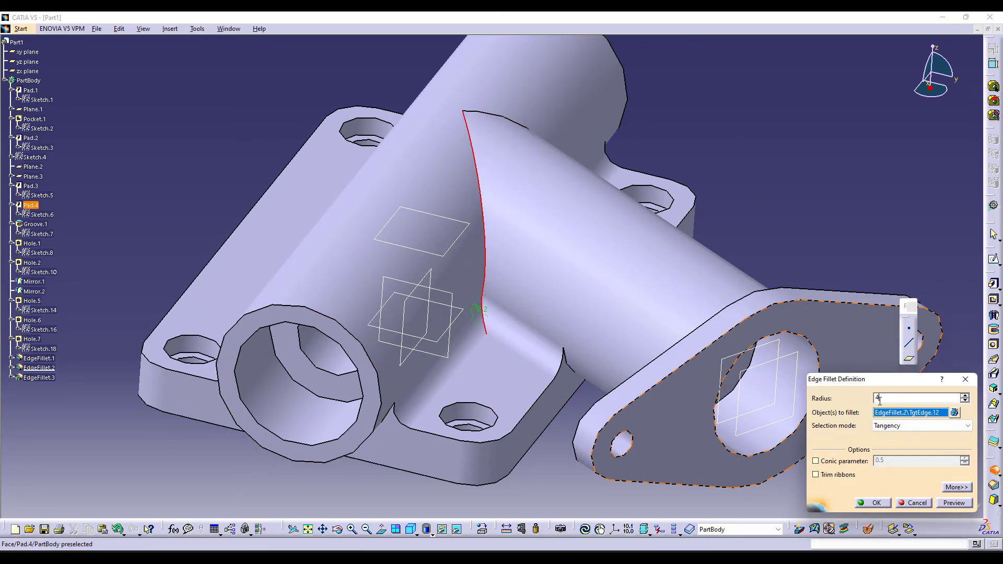
{"action": "type", "text": "2"}
{"action": "key", "text": "Return"}
{"action": "left_click", "coordinate": [957, 502]}
Edit the pipe junction fillet to use the junction edge on the branch pipe's other side, keeping the 4 mm radius.
{"action": "middle_click_drag", "start_coordinate": [792, 209], "coordinate": [706, 318]}
{"action": "double_click", "coordinate": [432, 164]}
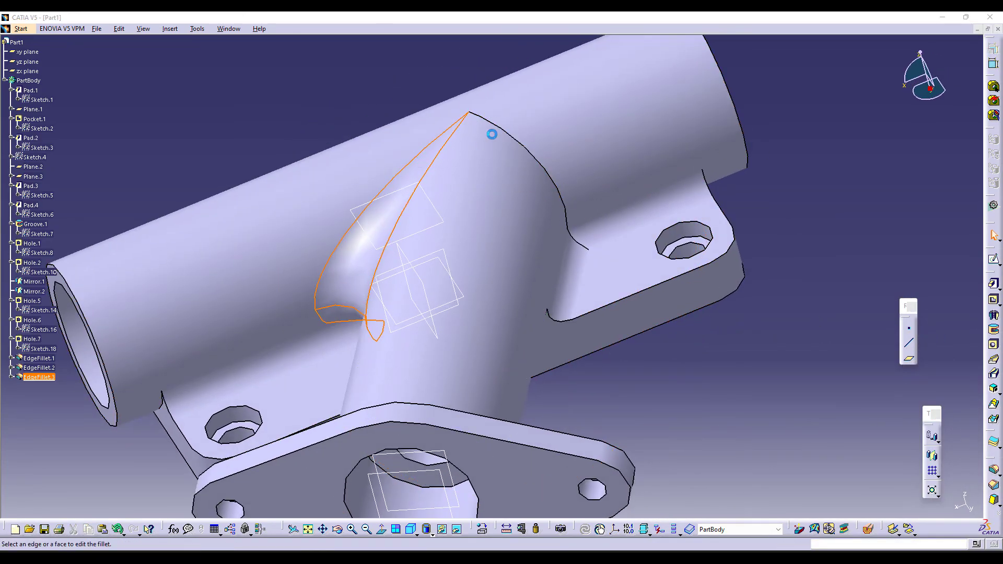
{"action": "left_click", "coordinate": [527, 150]}
{"action": "left_click", "coordinate": [576, 313]}
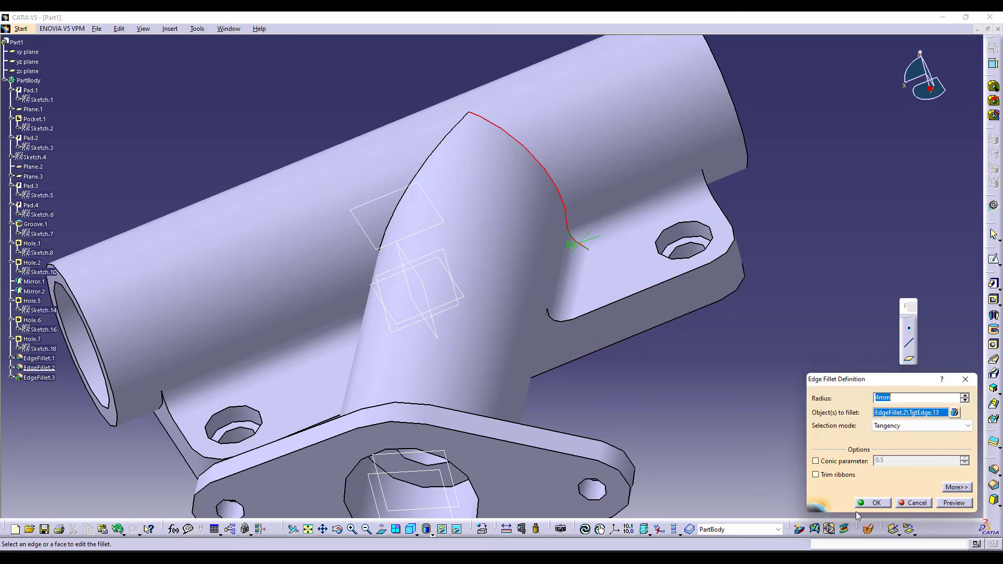
{"action": "left_click", "coordinate": [873, 502]}
{"action": "middle_click_drag", "start_coordinate": [605, 331], "coordinate": [656, 267]}
Add another edge fillet along the remaining side of the junction between the branch pipe and main pipe.
{"action": "left_click", "coordinate": [994, 470]}
{"action": "left_click", "coordinate": [472, 361]}
{"action": "left_click", "coordinate": [872, 503]}
{"action": "left_click", "coordinate": [730, 176]}
{"action": "middle_click_drag", "start_coordinate": [731, 176], "coordinate": [705, 335]}
{"action": "left_click", "coordinate": [953, 499]}
Show the part in isometric view and compare its filleted shape with Drawing.png.
{"action": "middle_click_drag", "start_coordinate": [660, 455], "coordinate": [578, 352]}
{"action": "left_click", "coordinate": [411, 530]}
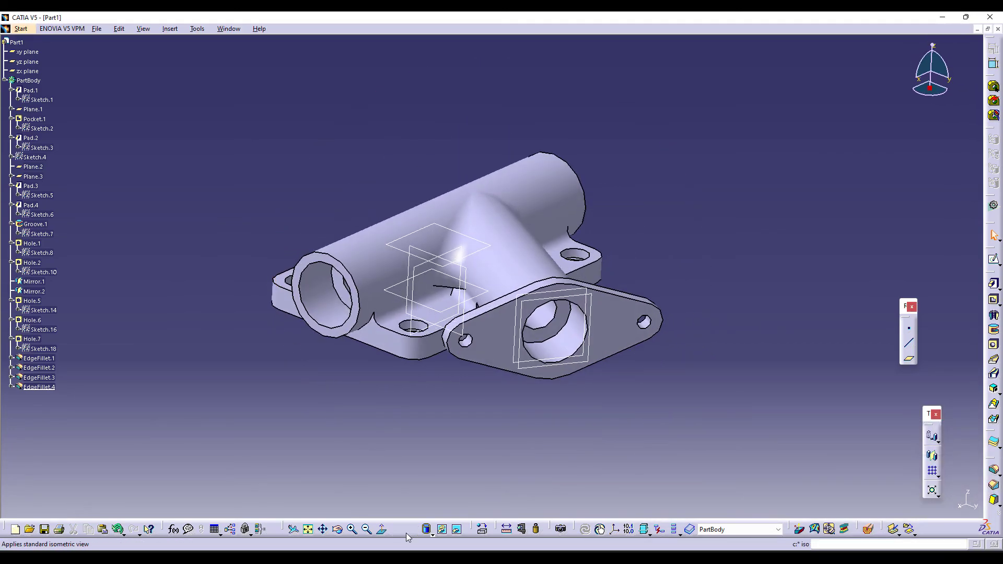
{"action": "middle_click_drag", "start_coordinate": [524, 436], "coordinate": [601, 422]}
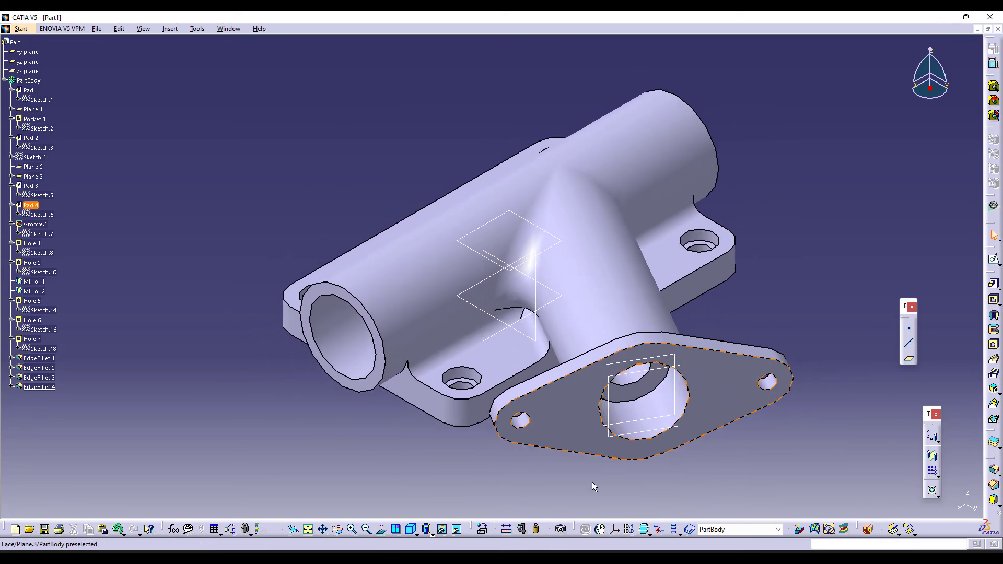
{"action": "left_click", "coordinate": [581, 557]}
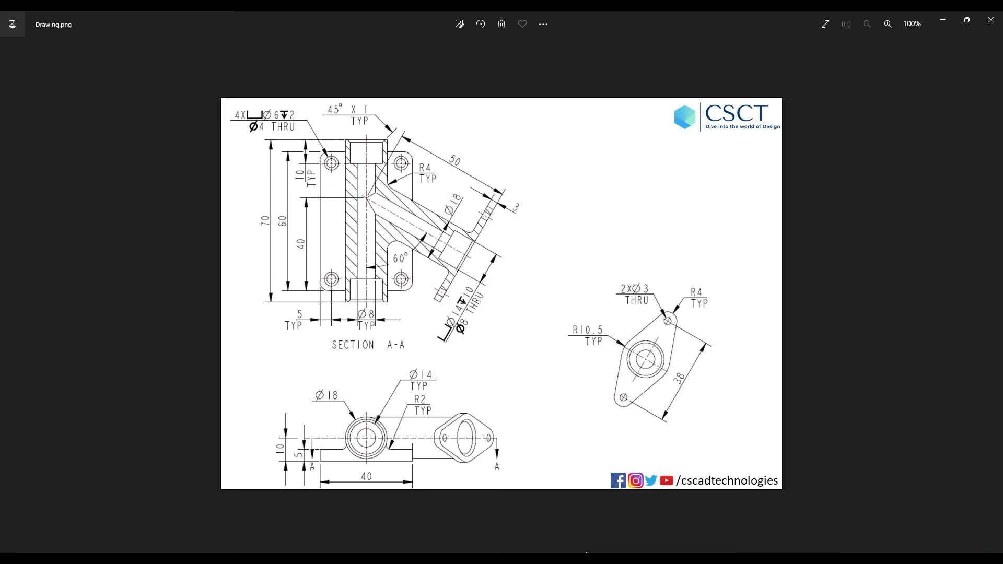
{"action": "left_click", "coordinate": [609, 557]}
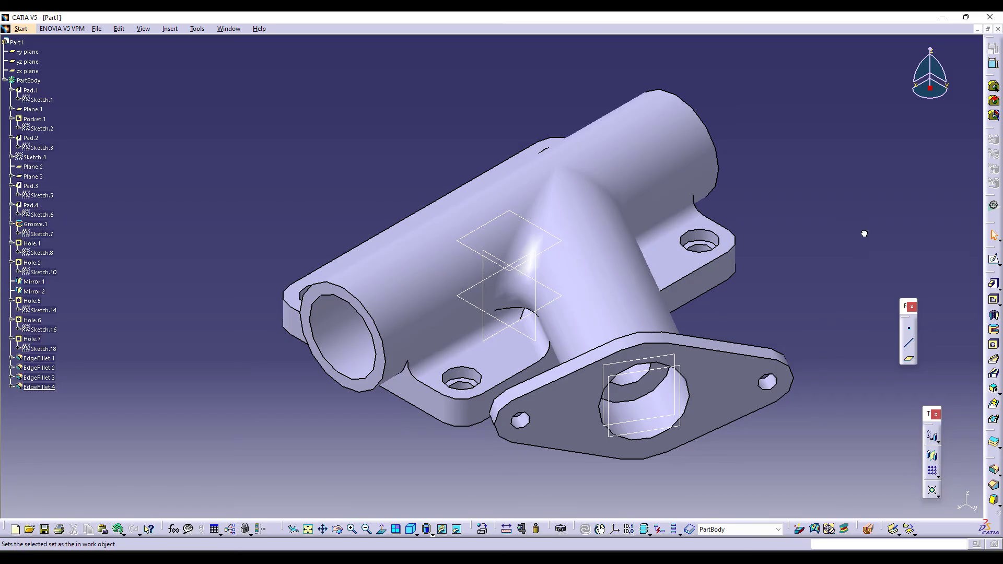